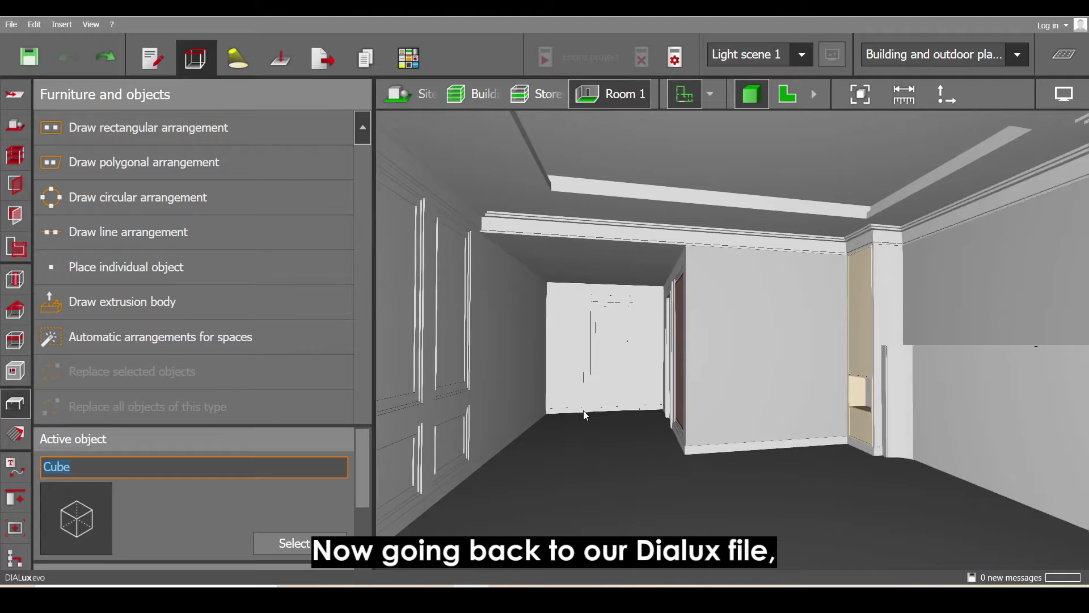
Step: Import dark gray paint.jpg from the Materials tab as a new texture material
{"action": "left_click", "coordinate": [13, 437]}
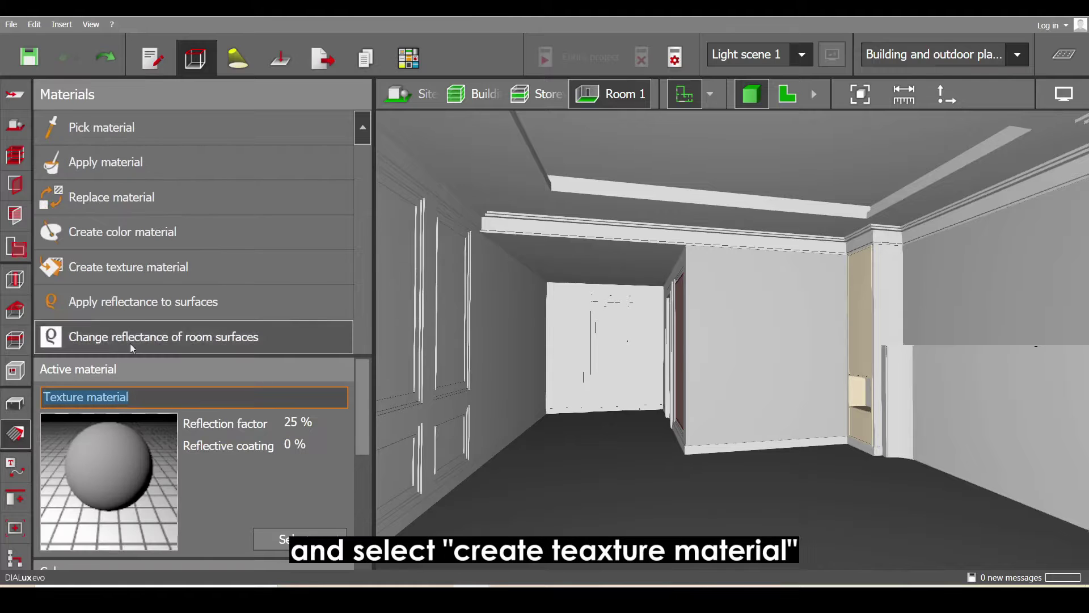
{"action": "left_click", "coordinate": [143, 270]}
{"action": "left_click", "coordinate": [495, 196]}
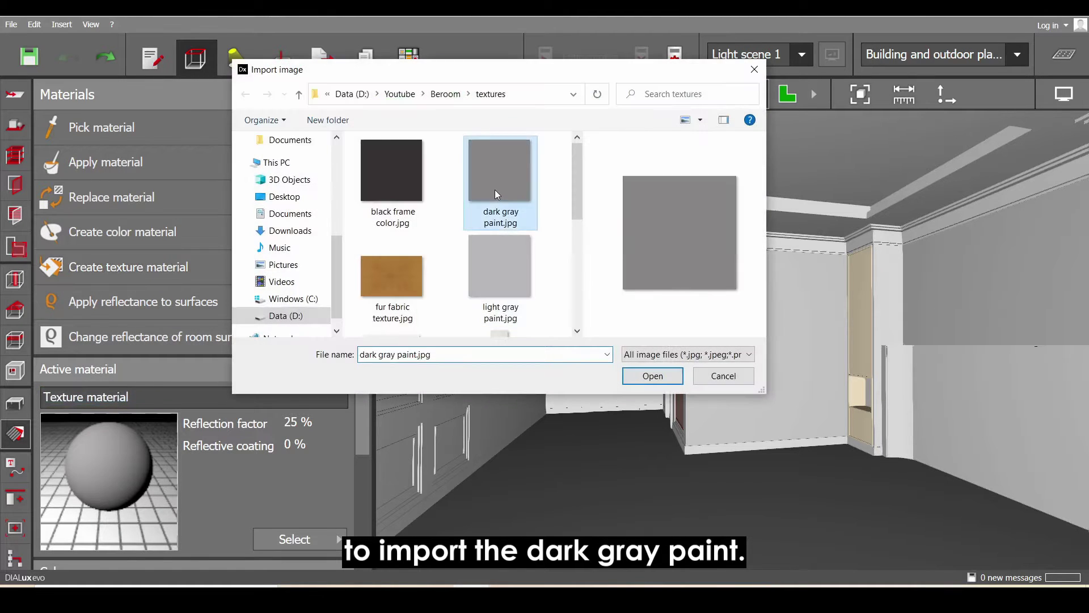
{"action": "left_click", "coordinate": [653, 376]}
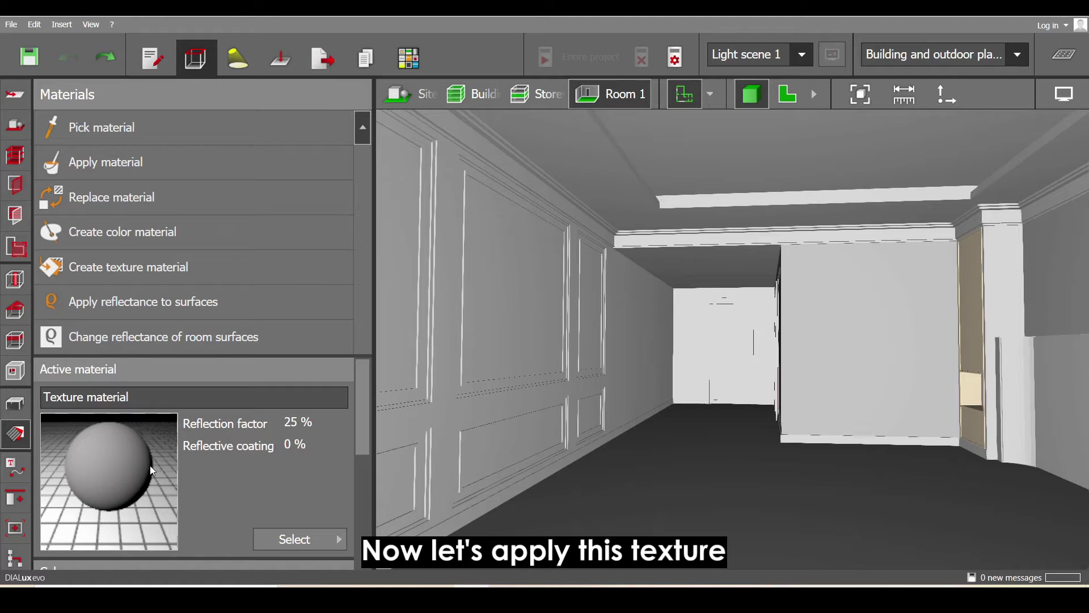
Step: Apply the dark gray texture to the right wall and the panelled wall
{"action": "left_click_drag", "start_coordinate": [150, 465], "coordinate": [391, 438]}
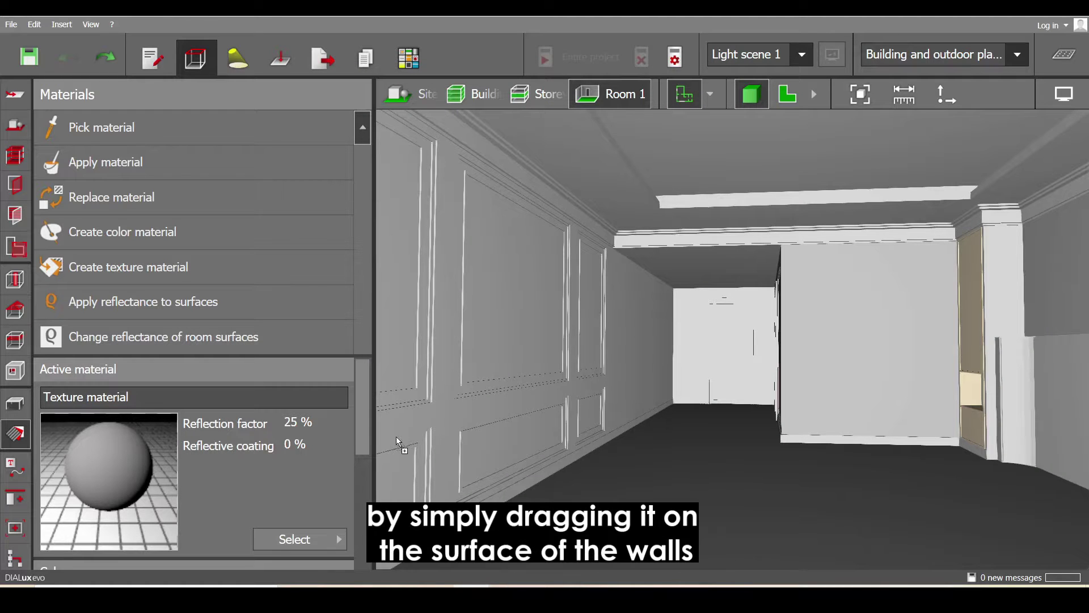
{"action": "left_click_drag", "start_coordinate": [601, 414], "coordinate": [876, 331]}
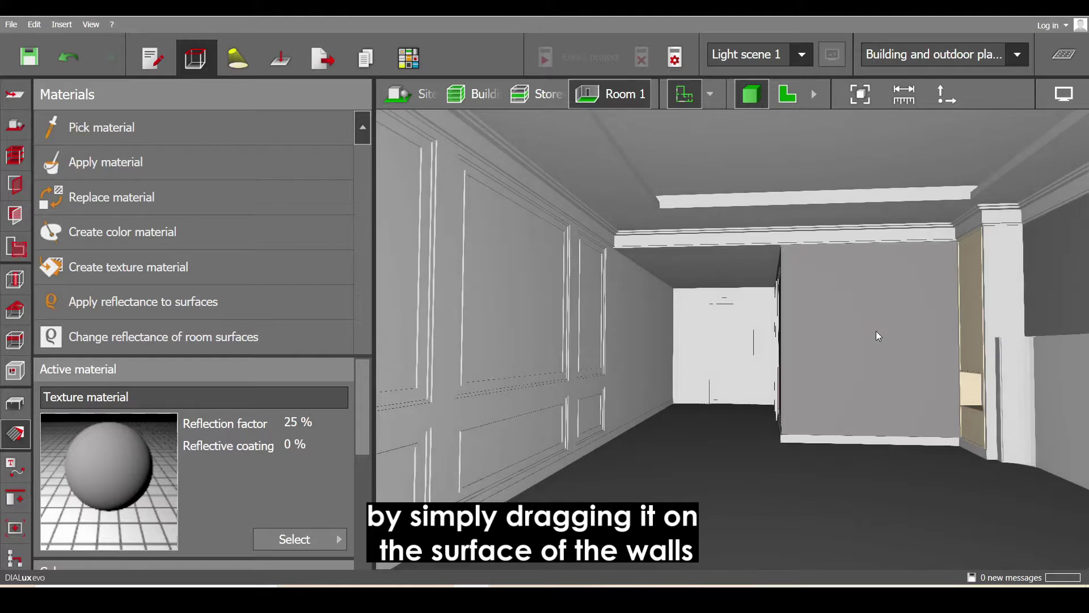
{"action": "middle_click_drag", "start_coordinate": [706, 355], "coordinate": [802, 369]}
{"action": "right_click_drag", "start_coordinate": [802, 369], "coordinate": [709, 387]}
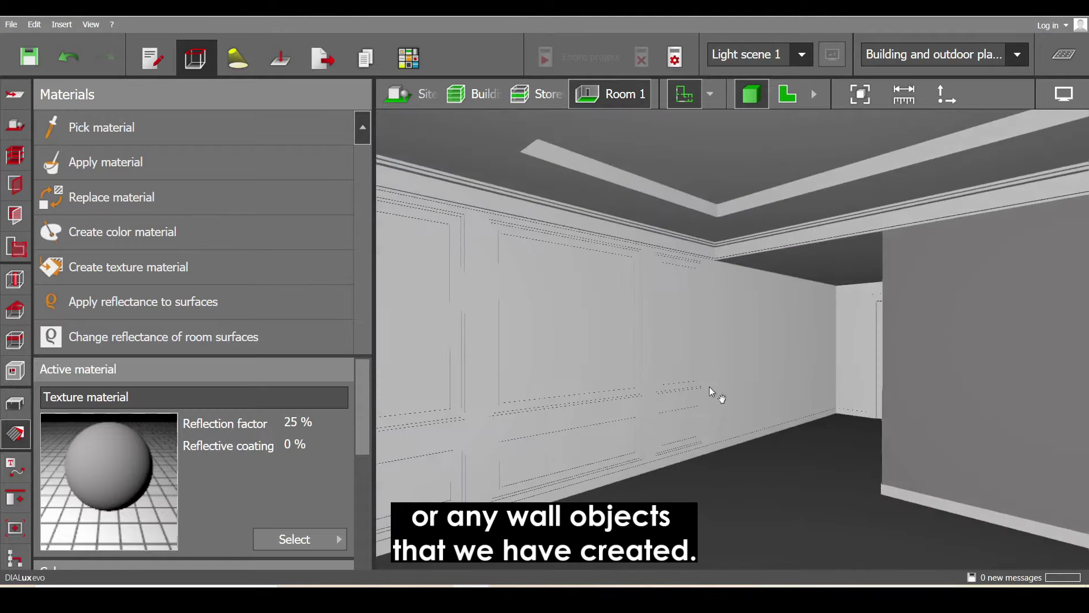
{"action": "middle_click_drag", "start_coordinate": [709, 386], "coordinate": [785, 376]}
{"action": "mouse_move", "coordinate": [784, 376]}
{"action": "right_mouse_down"}
{"action": "mouse_move", "coordinate": [797, 376]}
{"action": "mouse_move", "coordinate": [765, 380]}
{"action": "right_mouse_up"}
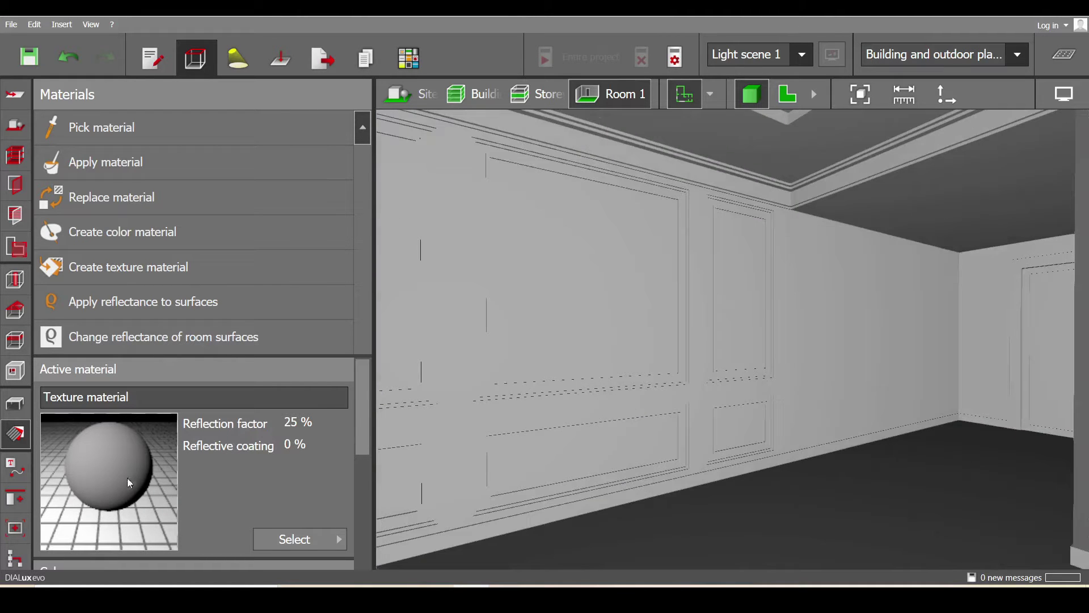
{"action": "left_click_drag", "start_coordinate": [138, 480], "coordinate": [896, 319]}
Step: Apply the dark gray texture to the door wall and the right panelled wall
{"action": "right_click_drag", "start_coordinate": [897, 319], "coordinate": [783, 339]}
{"action": "scroll", "coordinate": [780, 338], "scroll_direction": "up", "scroll_amount": 4}
{"action": "left_click_drag", "start_coordinate": [144, 437], "coordinate": [652, 350]}
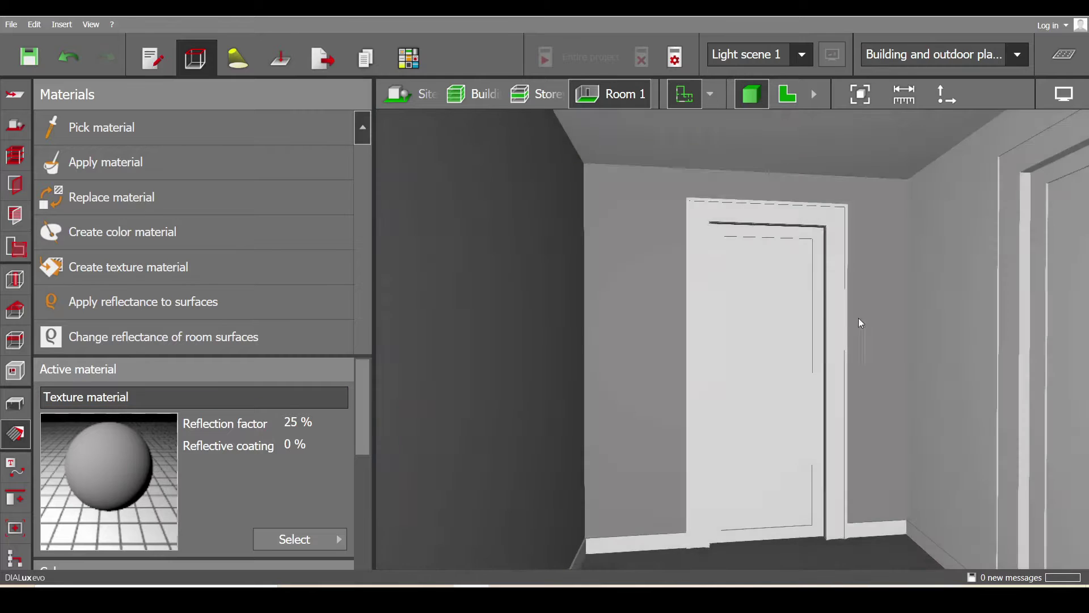
{"action": "right_click_drag", "start_coordinate": [823, 327], "coordinate": [765, 327]}
{"action": "left_click_drag", "start_coordinate": [620, 376], "coordinate": [682, 358]}
{"action": "right_click_drag", "start_coordinate": [682, 359], "coordinate": [720, 346]}
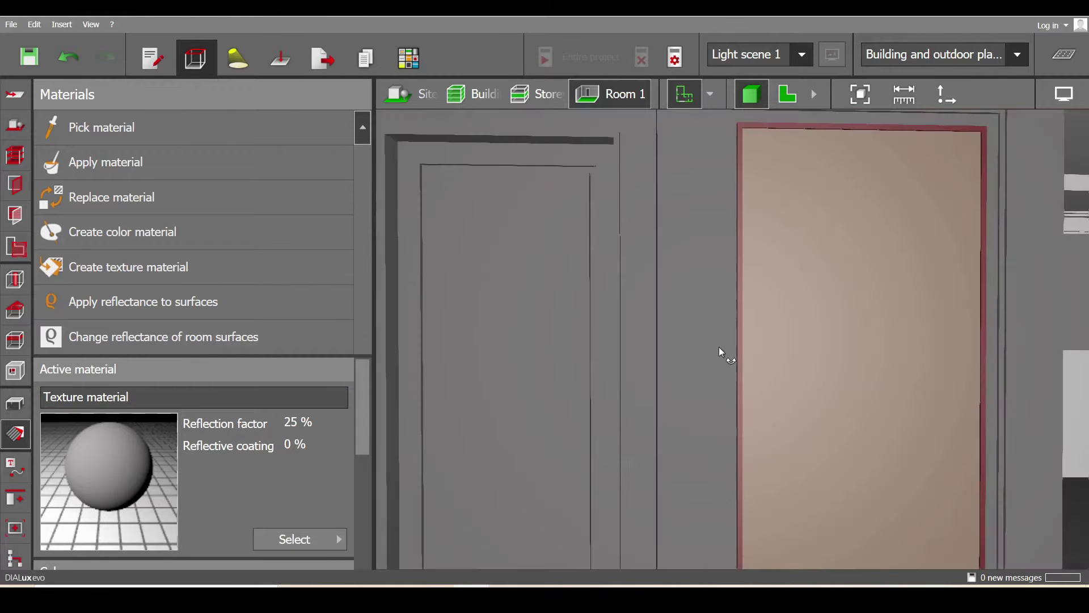
{"action": "scroll", "coordinate": [491, 303], "scroll_direction": "down", "scroll_amount": 3}
{"action": "mouse_move", "coordinate": [513, 323]}
{"action": "right_mouse_down"}
{"action": "mouse_move", "coordinate": [476, 324]}
{"action": "mouse_move", "coordinate": [500, 322]}
{"action": "right_mouse_up"}
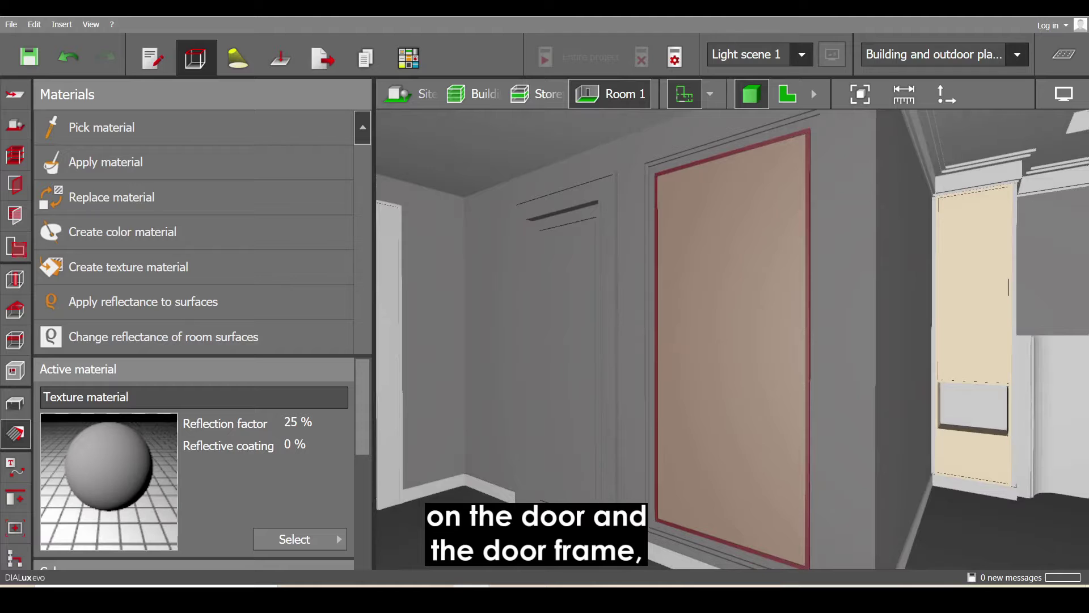
{"action": "scroll", "coordinate": [523, 270], "scroll_direction": "down", "scroll_amount": 1}
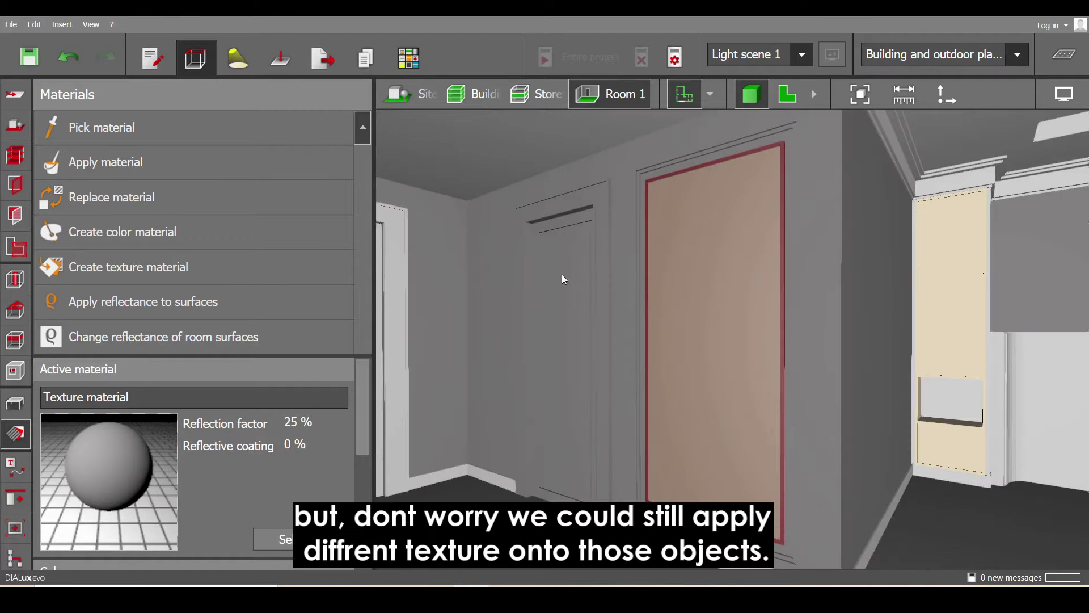
{"action": "left_click_drag", "start_coordinate": [669, 259], "coordinate": [901, 353]}
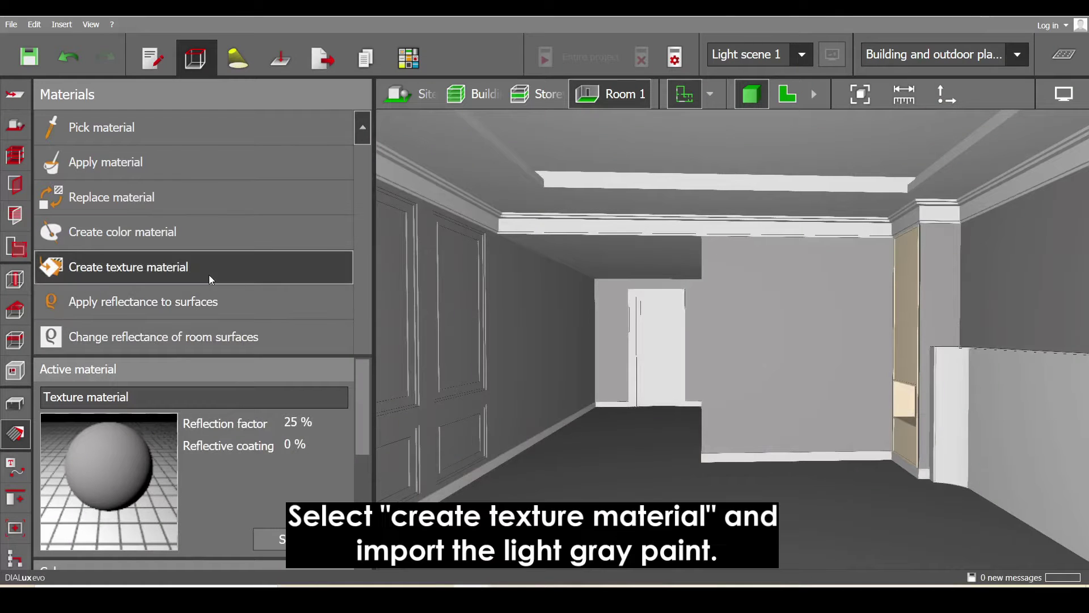
Step: Create a light gray paint.jpg texture and apply it to the ceiling and baseboards
{"action": "left_click", "coordinate": [209, 275]}
{"action": "left_click", "coordinate": [505, 284]}
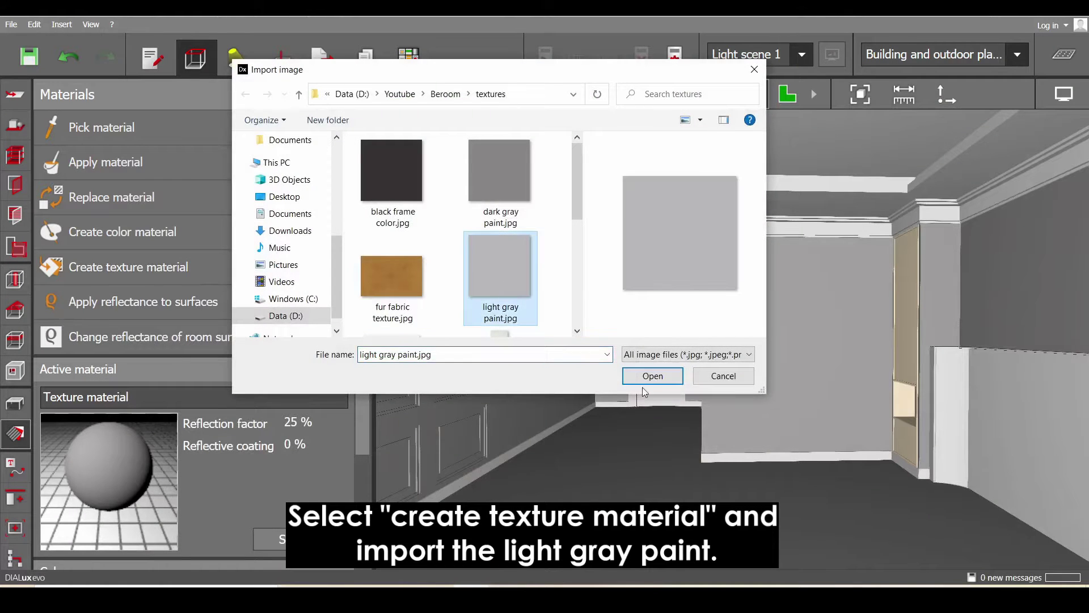
{"action": "left_click", "coordinate": [653, 375]}
{"action": "left_click_drag", "start_coordinate": [131, 450], "coordinate": [442, 361]}
{"action": "left_click_drag", "start_coordinate": [522, 240], "coordinate": [529, 236]}
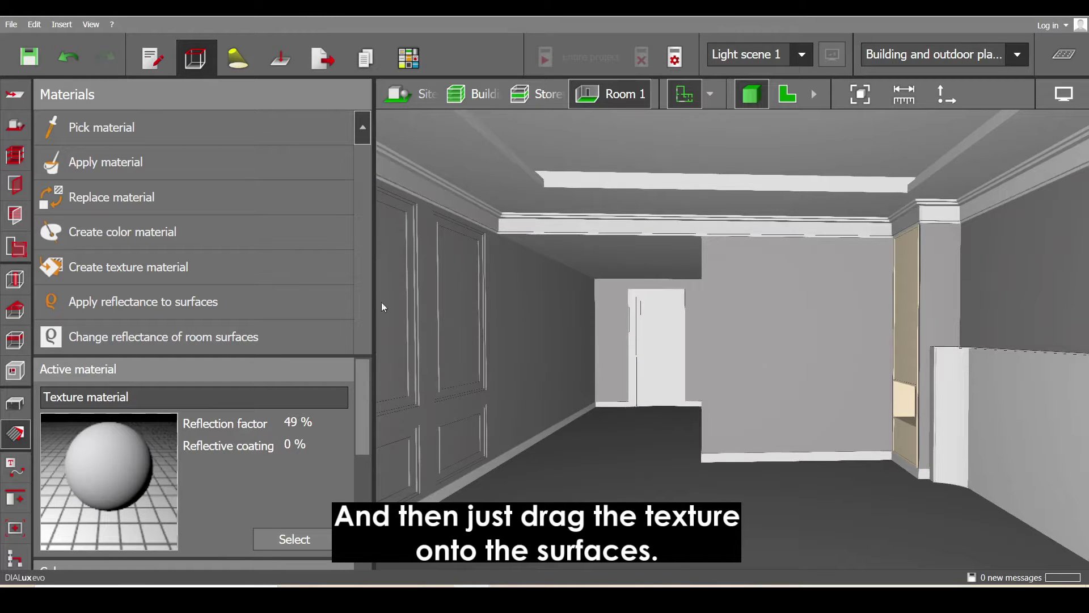
{"action": "left_click_drag", "start_coordinate": [483, 179], "coordinate": [483, 180]}
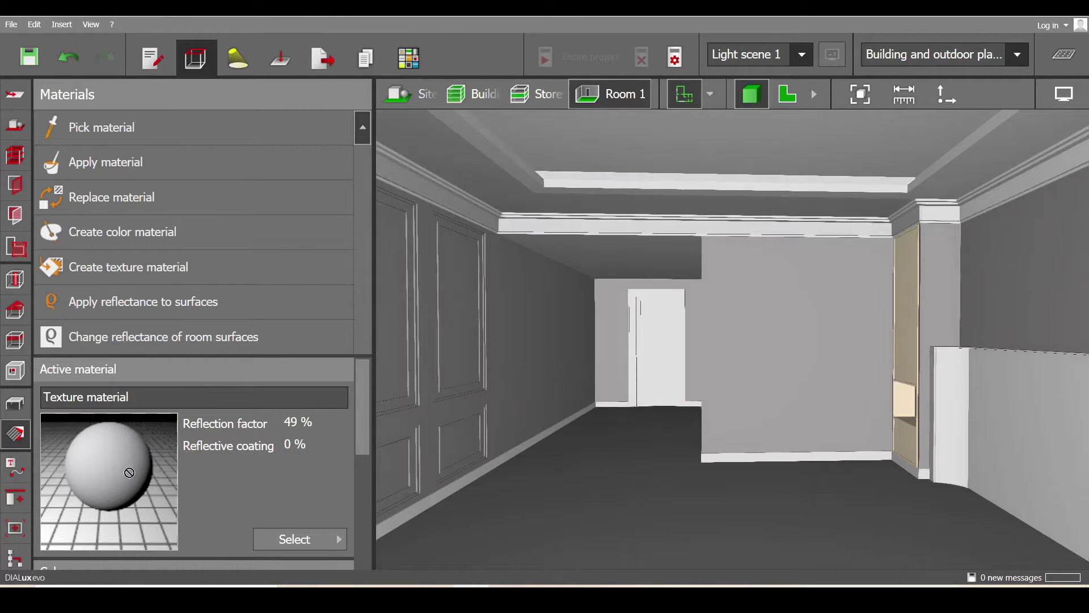
{"action": "left_click_drag", "start_coordinate": [416, 510], "coordinate": [416, 510]}
{"action": "left_click_drag", "start_coordinate": [720, 455], "coordinate": [720, 456]}
Step: Apply the light gray texture to the lower molding band and the ceiling molding
{"action": "right_click_drag", "start_coordinate": [655, 418], "coordinate": [448, 338]}
{"action": "left_click_drag", "start_coordinate": [146, 441], "coordinate": [426, 228]}
{"action": "left_click", "coordinate": [434, 214]}
{"action": "left_click", "coordinate": [496, 179]}
{"action": "right_click_drag", "start_coordinate": [499, 178], "coordinate": [471, 511]}
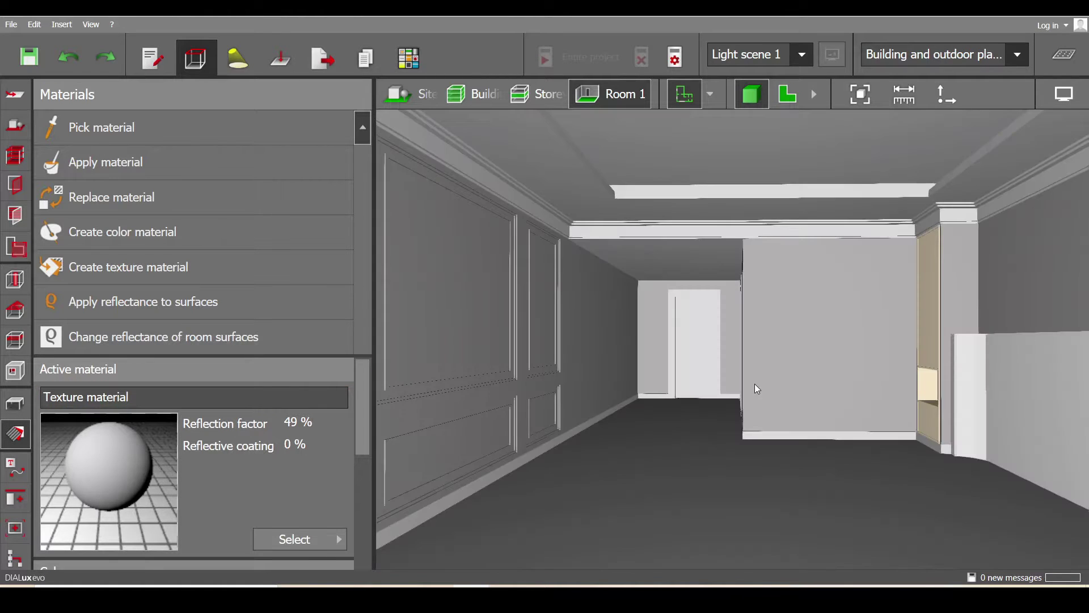
{"action": "scroll", "coordinate": [755, 384], "scroll_direction": "up", "scroll_amount": 5}
{"action": "right_click_drag", "start_coordinate": [731, 362], "coordinate": [608, 340]}
{"action": "scroll", "coordinate": [608, 340], "scroll_direction": "up", "scroll_amount": 2}
{"action": "middle_click_drag", "start_coordinate": [608, 340], "coordinate": [685, 393]}
{"action": "right_click_drag", "start_coordinate": [684, 394], "coordinate": [741, 369]}
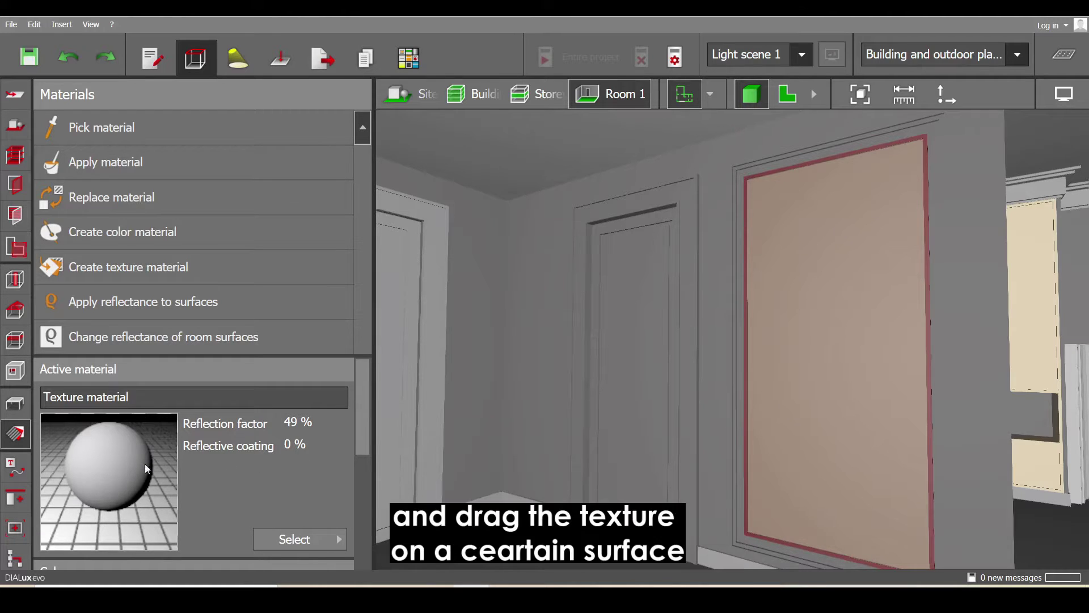
Step: Apply the light gray texture to the first door frame and door leaf
{"action": "left_click", "coordinate": [691, 298], "text": "shift"}
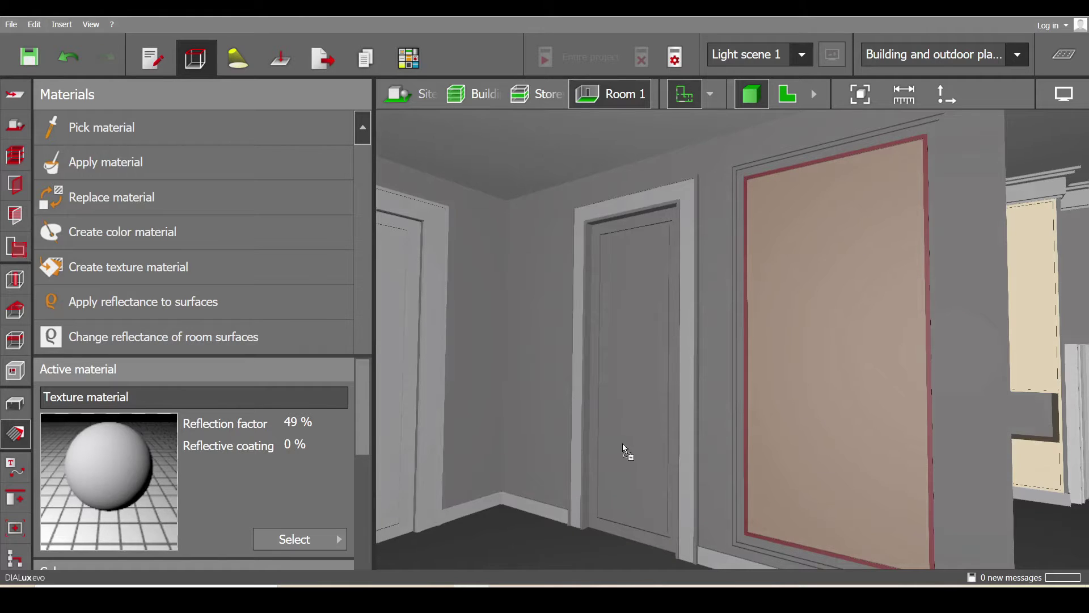
{"action": "left_click", "coordinate": [608, 449], "text": "shift"}
{"action": "right_click_drag", "start_coordinate": [569, 414], "coordinate": [982, 441]}
{"action": "middle_click_drag", "start_coordinate": [652, 391], "coordinate": [654, 427]}
{"action": "scroll", "coordinate": [656, 424], "scroll_direction": "up", "scroll_amount": 1}
{"action": "right_click_drag", "start_coordinate": [656, 423], "coordinate": [693, 461]}
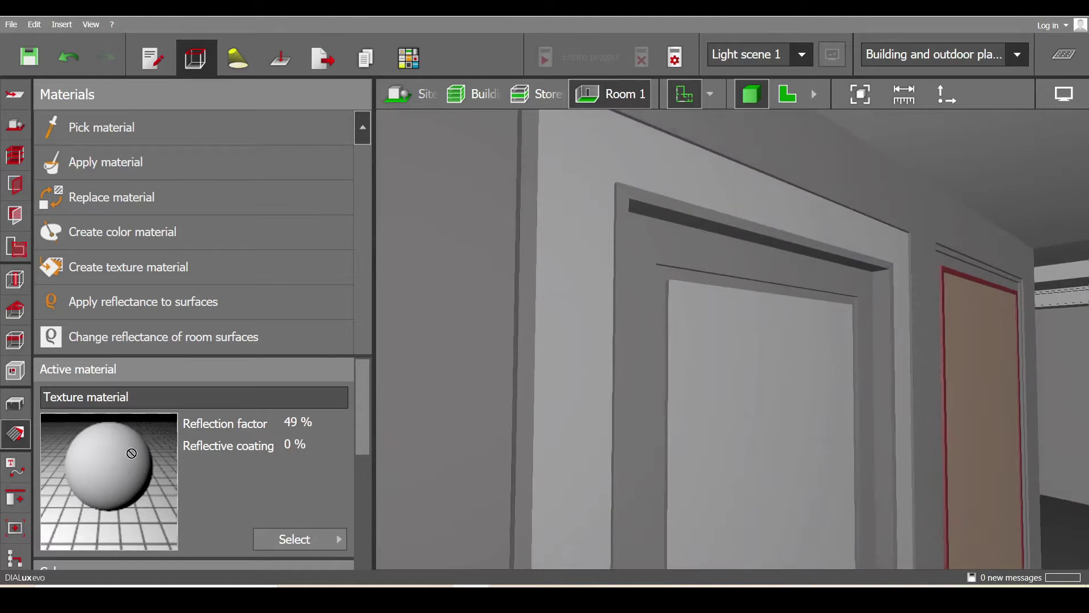
Step: Apply light gray to the remaining door-frame faces, upper band, dark strip and door edge
{"action": "left_click", "coordinate": [526, 384], "text": "shift"}
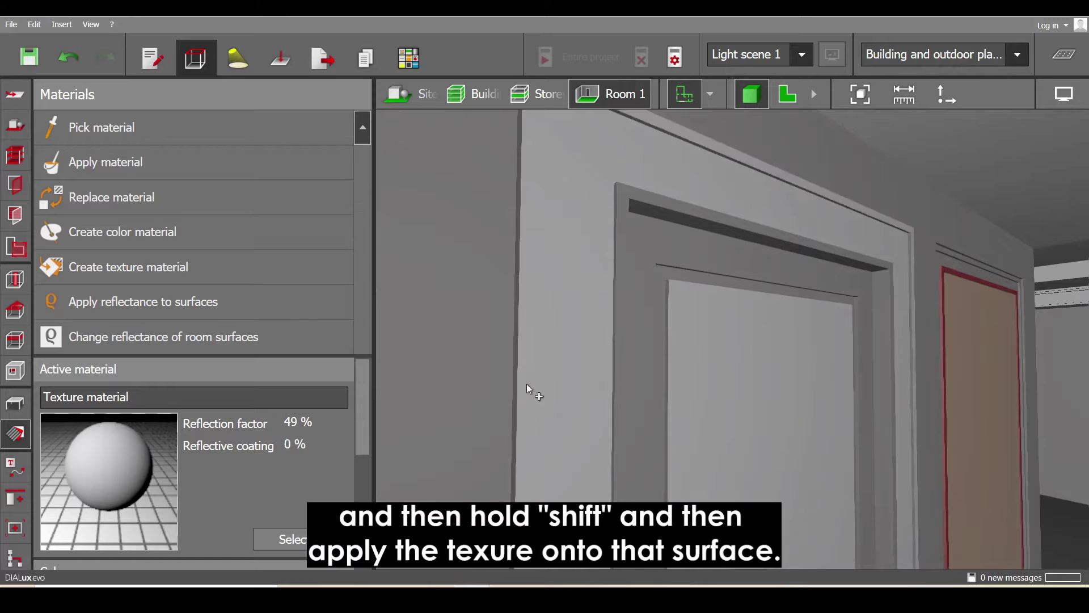
{"action": "left_click", "coordinate": [622, 345], "text": "shift"}
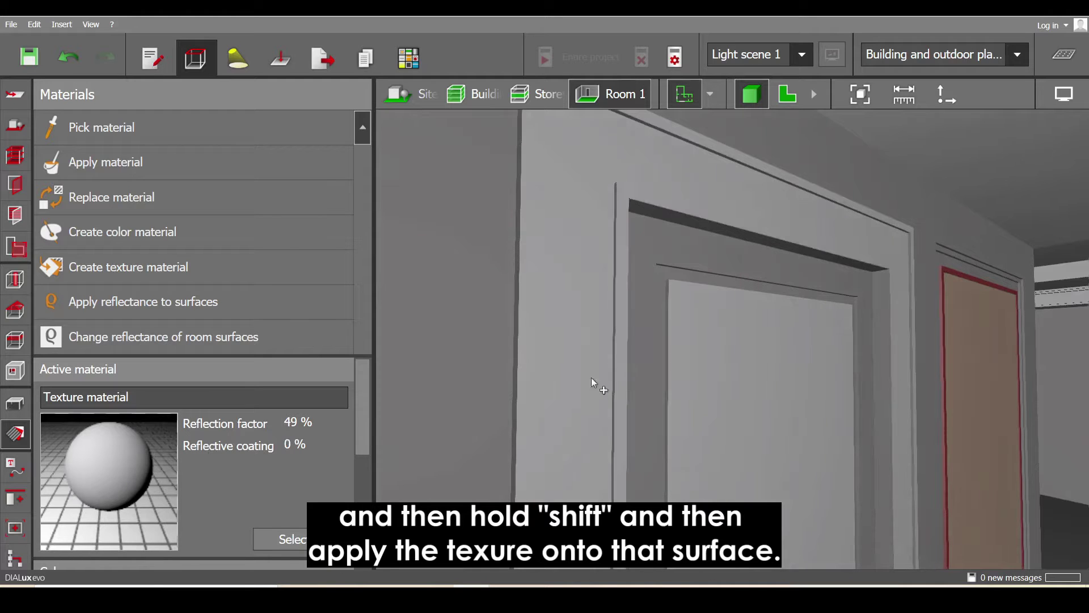
{"action": "left_click", "coordinate": [656, 258], "text": "shift"}
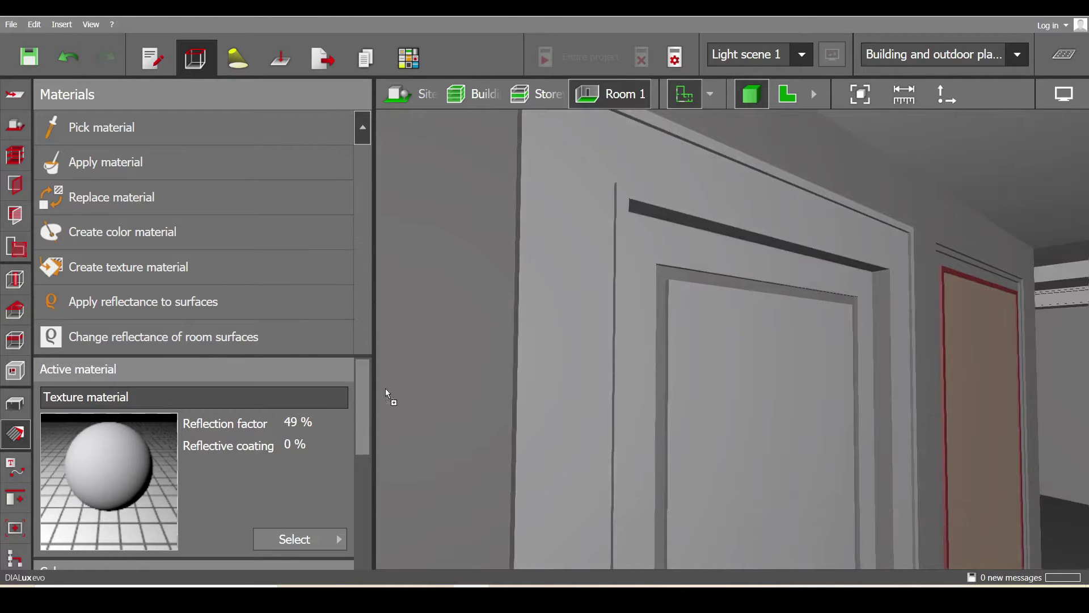
{"action": "left_click", "coordinate": [690, 222], "text": "shift"}
{"action": "right_click_drag", "start_coordinate": [690, 222], "coordinate": [527, 454]}
{"action": "left_click", "coordinate": [892, 434], "text": "shift"}
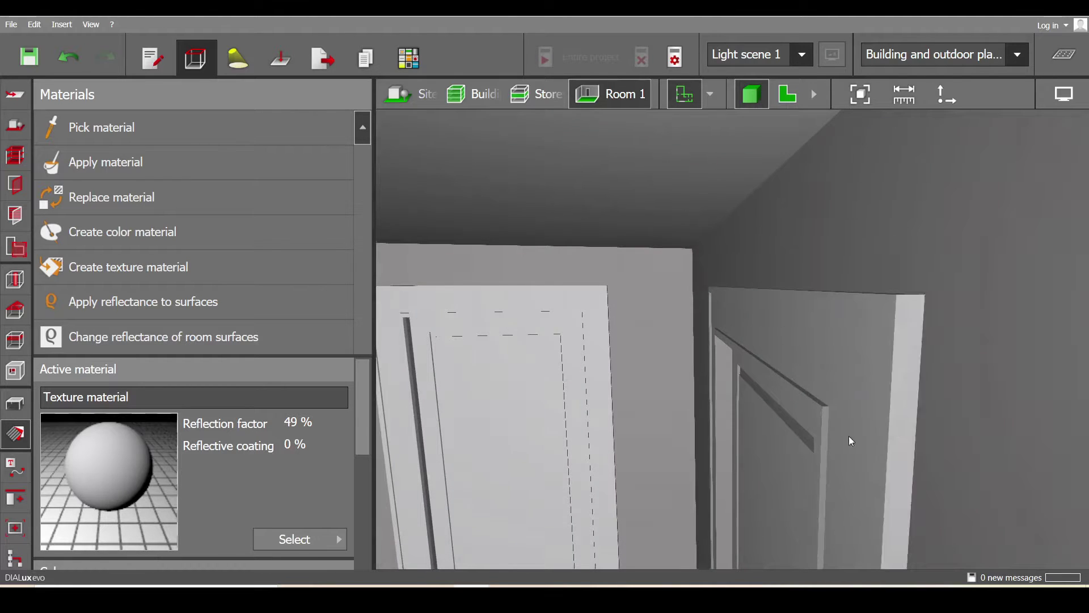
{"action": "right_click_drag", "start_coordinate": [888, 434], "coordinate": [876, 474]}
{"action": "middle_click_drag", "start_coordinate": [756, 510], "coordinate": [387, 413]}
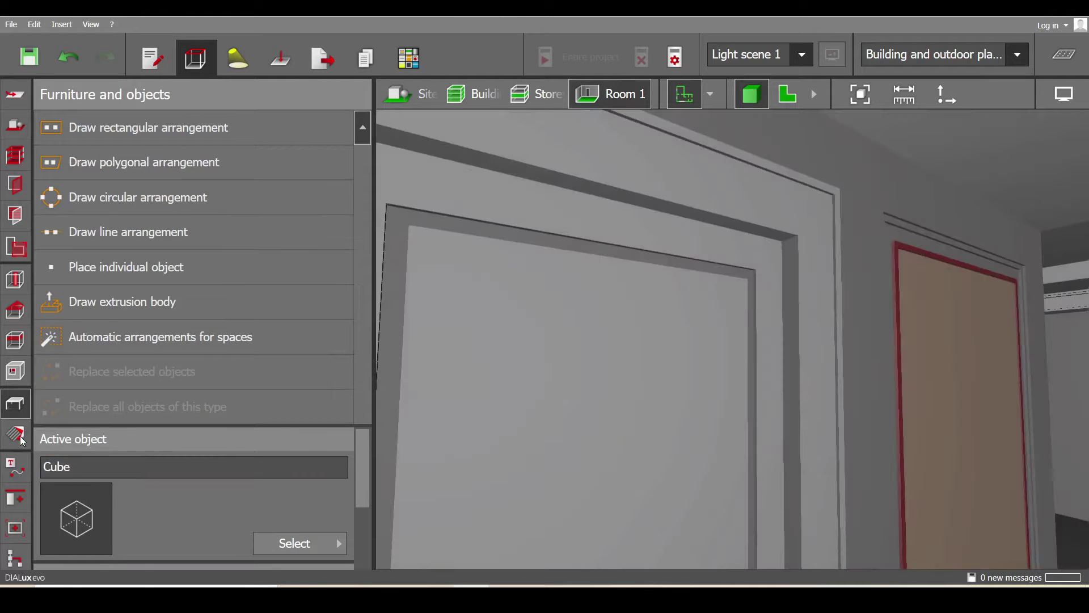
{"action": "left_click", "coordinate": [15, 434]}
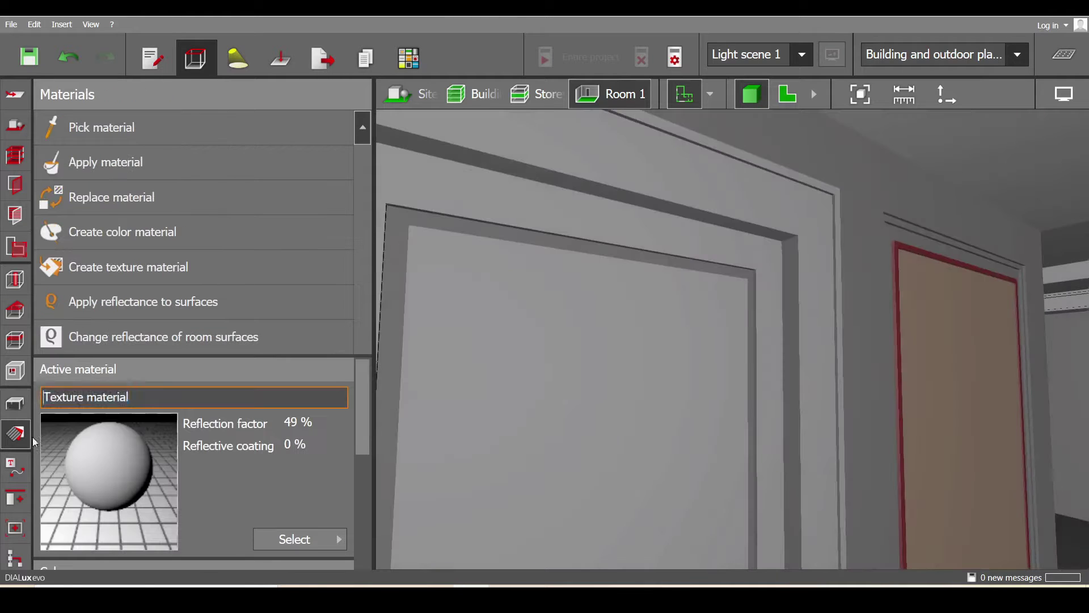
{"action": "middle_click_drag", "start_coordinate": [758, 307], "coordinate": [555, 441]}
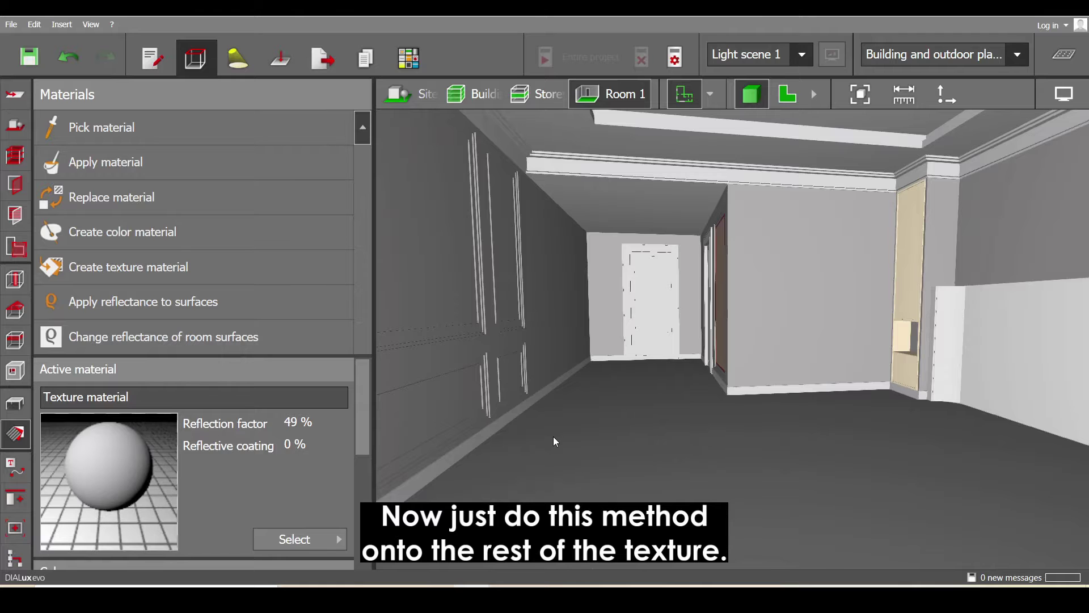
Step: Create a yellow image texture and apply the beige finish to both door trims
{"action": "left_click", "coordinate": [250, 271]}
{"action": "left_click", "coordinate": [413, 283]}
{"action": "left_click", "coordinate": [652, 377]}
{"action": "scroll", "coordinate": [705, 298], "scroll_direction": "up", "scroll_amount": 5}
{"action": "scroll", "coordinate": [705, 298], "scroll_direction": "up", "scroll_amount": 2}
{"action": "left_click_drag", "start_coordinate": [110, 456], "coordinate": [691, 309]}
{"action": "right_click_drag", "start_coordinate": [691, 310], "coordinate": [488, 323]}
{"action": "left_click_drag", "start_coordinate": [109, 456], "coordinate": [667, 270]}
{"action": "scroll", "coordinate": [673, 302], "scroll_direction": "down", "scroll_amount": 5}
{"action": "right_click_drag", "start_coordinate": [673, 302], "coordinate": [738, 302]}
{"action": "middle_click_drag", "start_coordinate": [738, 301], "coordinate": [675, 278]}
Step: Create a texture from black frame color.jpg and apply it to the cabinet frames
{"action": "left_click", "coordinate": [131, 272]}
{"action": "left_click", "coordinate": [398, 175]}
{"action": "double_click", "coordinate": [399, 179]}
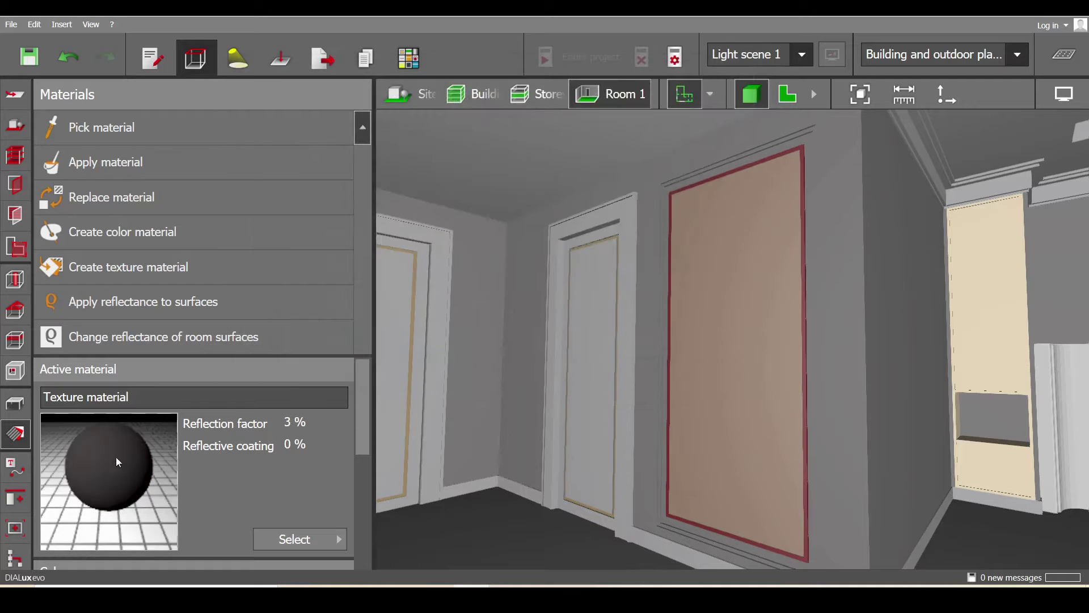
{"action": "left_click_drag", "start_coordinate": [806, 431], "coordinate": [806, 432]}
{"action": "right_click_drag", "start_coordinate": [805, 432], "coordinate": [553, 323]}
{"action": "scroll", "coordinate": [425, 345], "scroll_direction": "up", "scroll_amount": 5}
{"action": "left_click_drag", "start_coordinate": [143, 448], "coordinate": [510, 472]}
{"action": "scroll", "coordinate": [509, 472], "scroll_direction": "down", "scroll_amount": 5}
{"action": "right_click_drag", "start_coordinate": [737, 398], "coordinate": [555, 401]}
{"action": "middle_click_drag", "start_coordinate": [556, 401], "coordinate": [799, 392]}
Step: Create a texture from niche upper part.jpg and apply it to the niche's upper part
{"action": "left_click", "coordinate": [241, 266]}
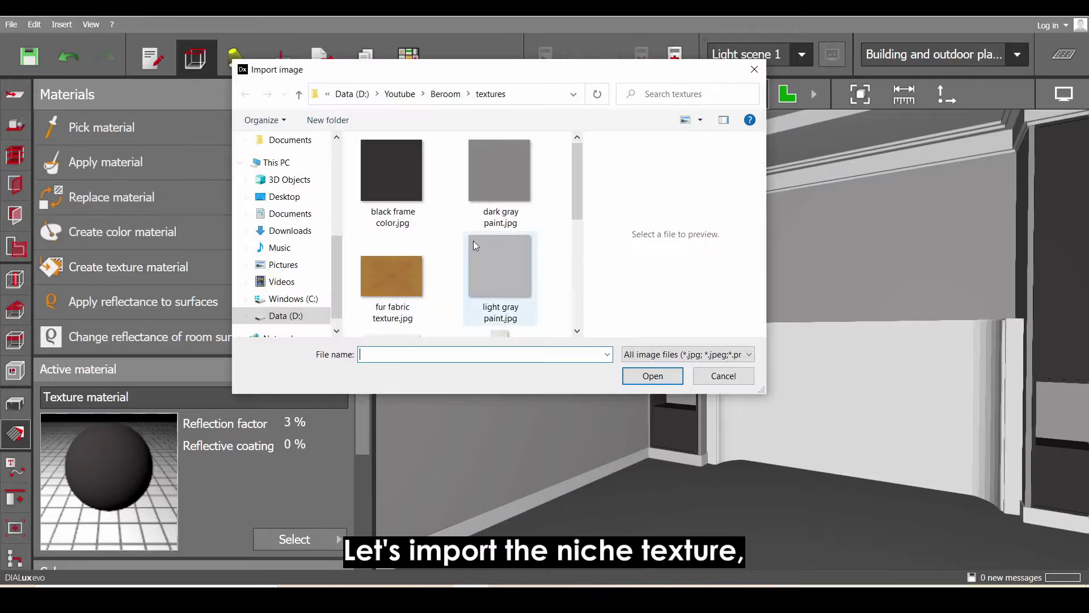
{"action": "scroll", "coordinate": [574, 253], "scroll_direction": "down", "scroll_amount": 4}
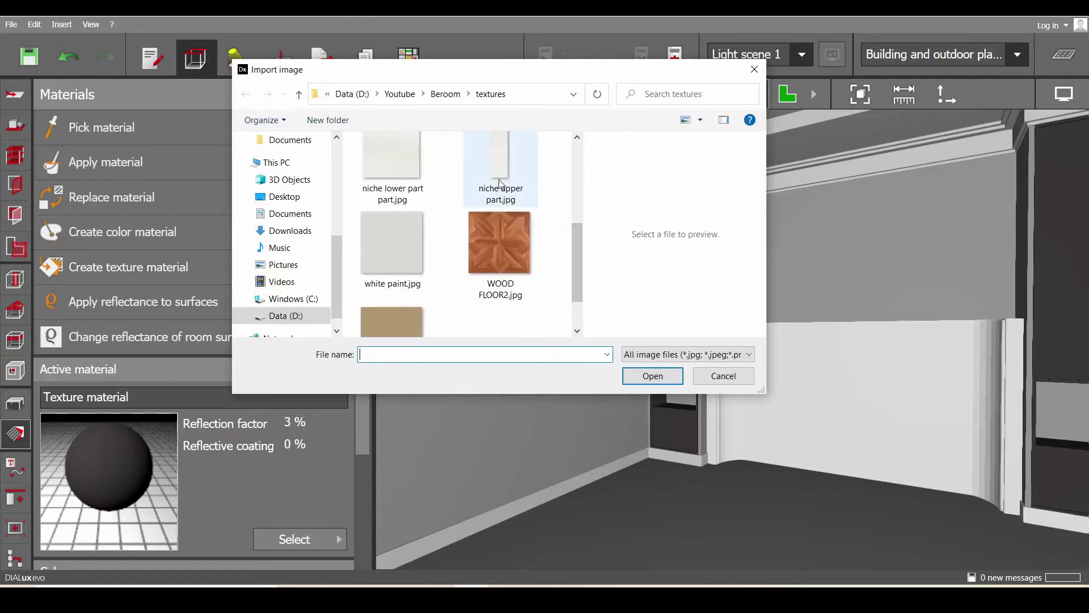
{"action": "left_click", "coordinate": [513, 215]}
{"action": "left_click", "coordinate": [645, 376]}
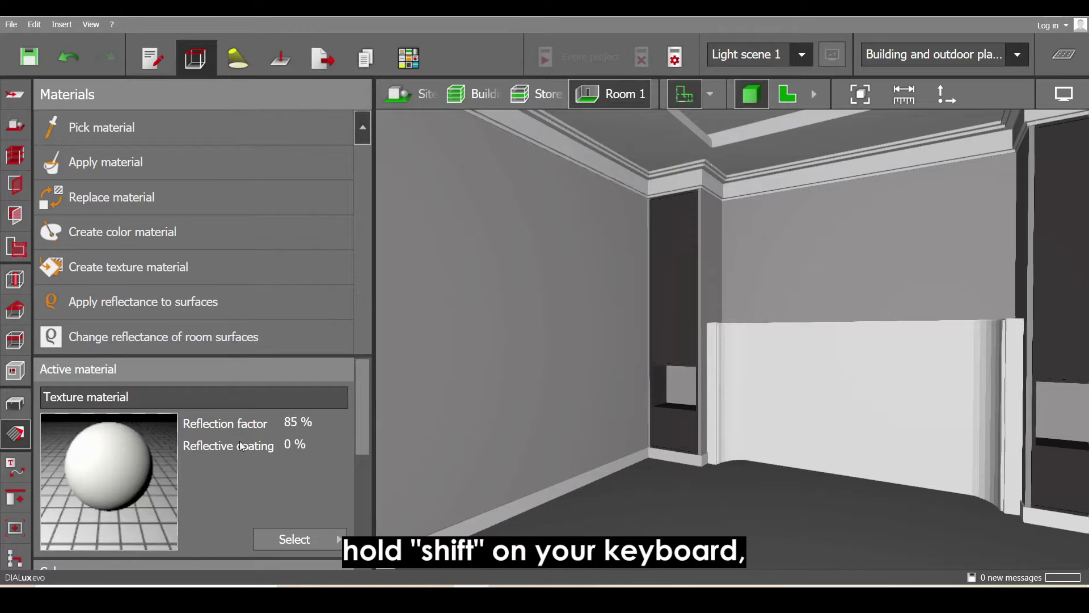
{"action": "left_click_drag", "start_coordinate": [115, 462], "coordinate": [624, 371], "text": "shift"}
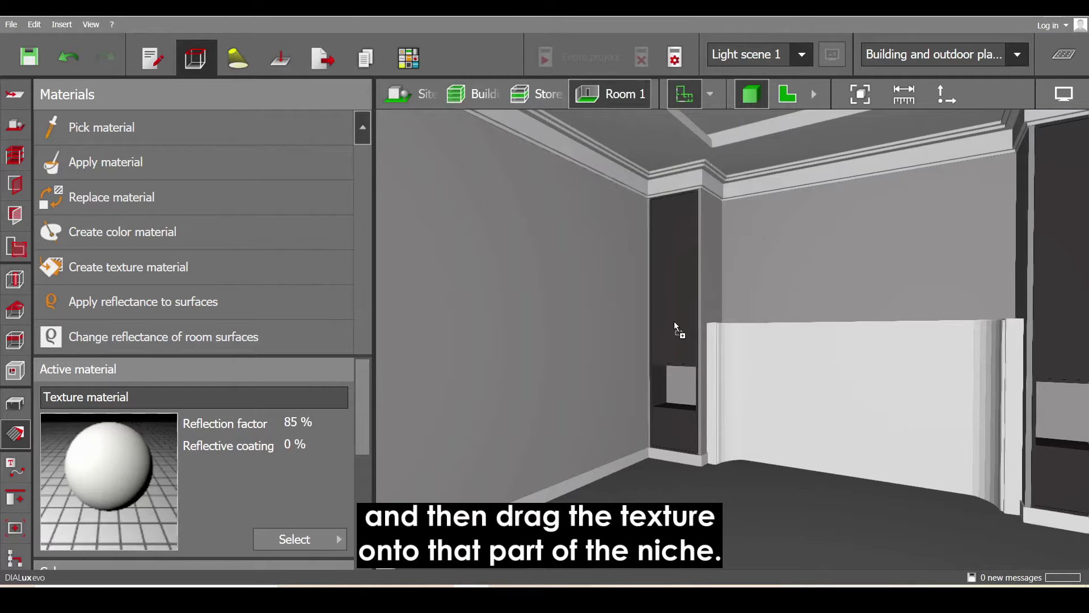
{"action": "left_click_drag", "start_coordinate": [676, 312], "coordinate": [675, 312]}
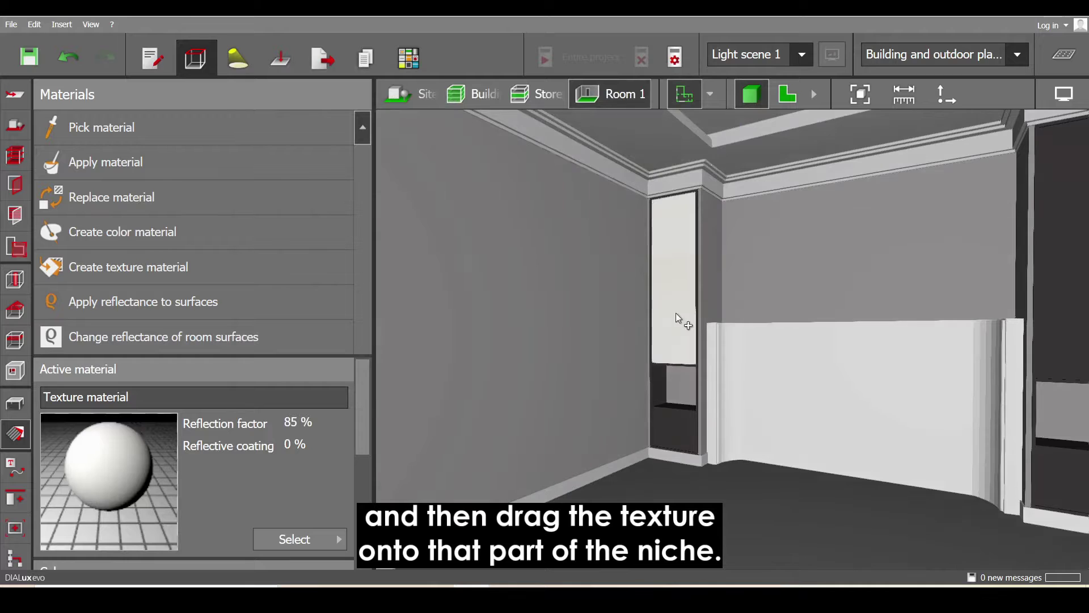
Step: Stretch the upper niche texture to 1.560 m high and 0.490 m wide
{"action": "scroll", "coordinate": [676, 310], "scroll_direction": "up", "scroll_amount": 5}
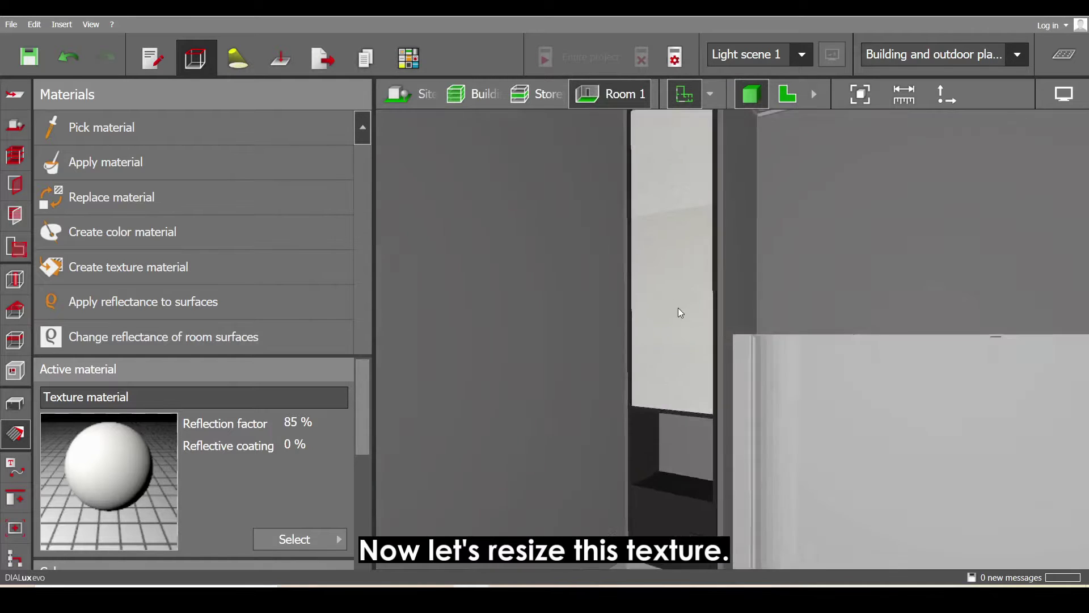
{"action": "scroll", "coordinate": [679, 307], "scroll_direction": "down", "scroll_amount": 5}
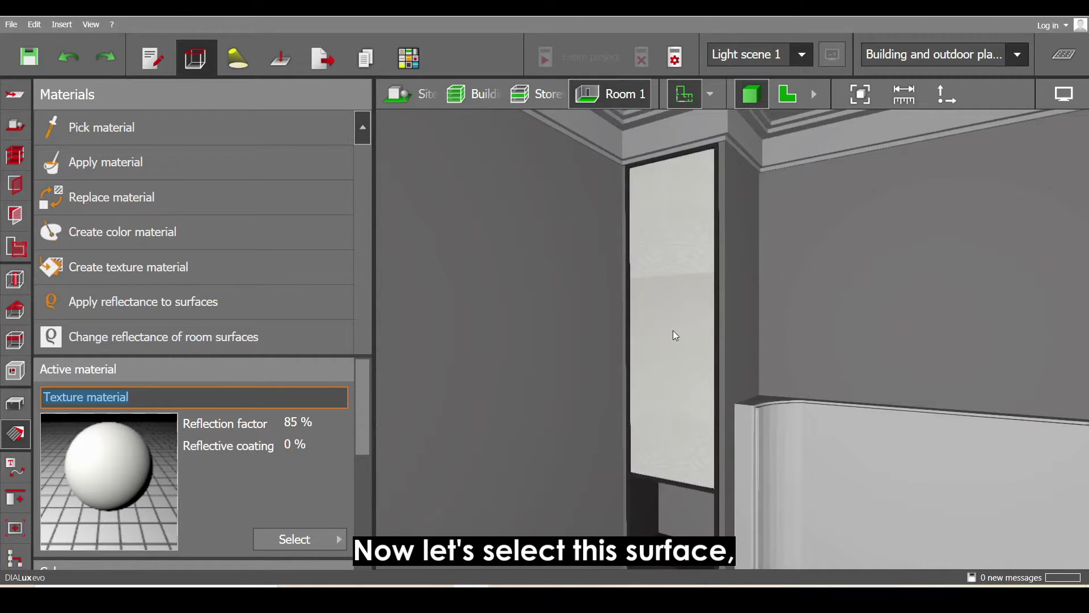
{"action": "left_click", "coordinate": [673, 330]}
{"action": "left_click_drag", "start_coordinate": [618, 283], "coordinate": [625, 174]}
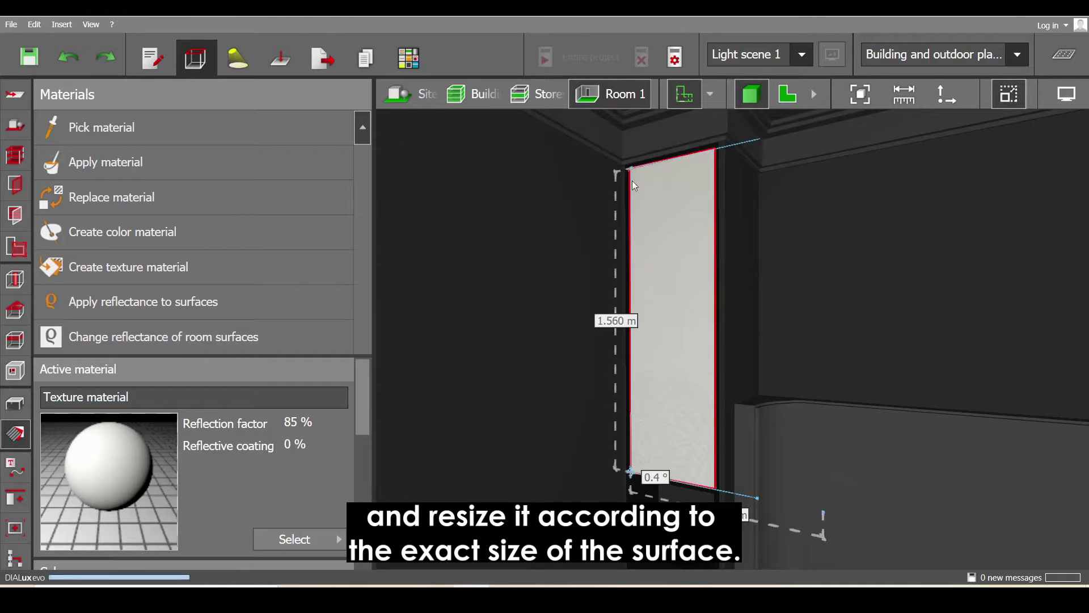
{"action": "left_click_drag", "start_coordinate": [829, 518], "coordinate": [714, 511]}
Step: Apply niche lower part.jpg to the lower niche surface and resize it to 0.496 × 0.370 m
{"action": "left_click", "coordinate": [257, 274]}
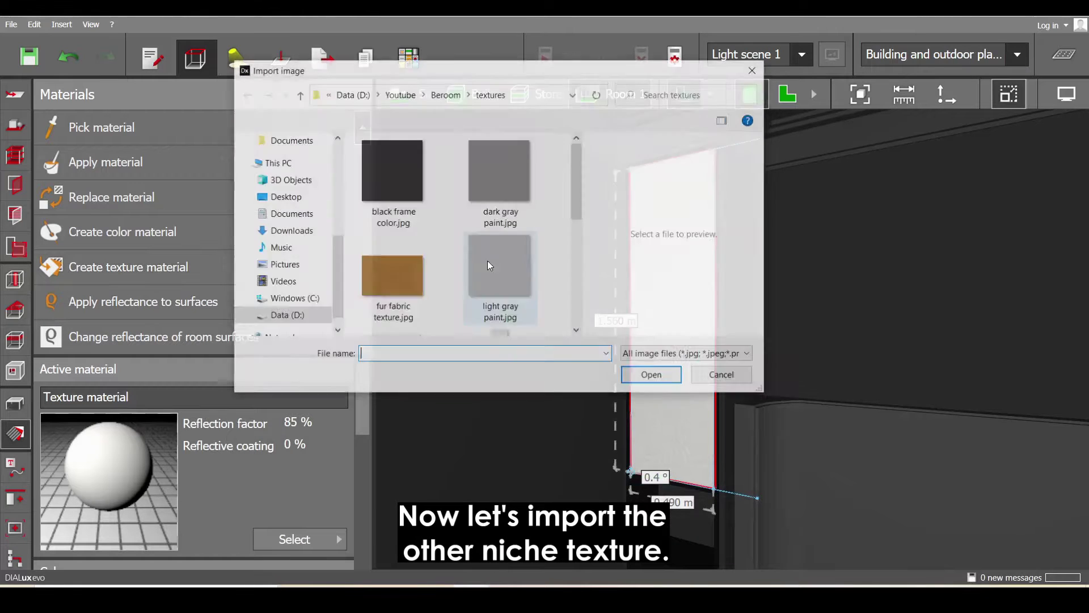
{"action": "left_click_drag", "start_coordinate": [580, 179], "coordinate": [577, 247]}
{"action": "left_click", "coordinate": [414, 221]}
{"action": "double_click", "coordinate": [414, 220]}
{"action": "scroll", "coordinate": [662, 380], "scroll_direction": "down", "scroll_amount": 5}
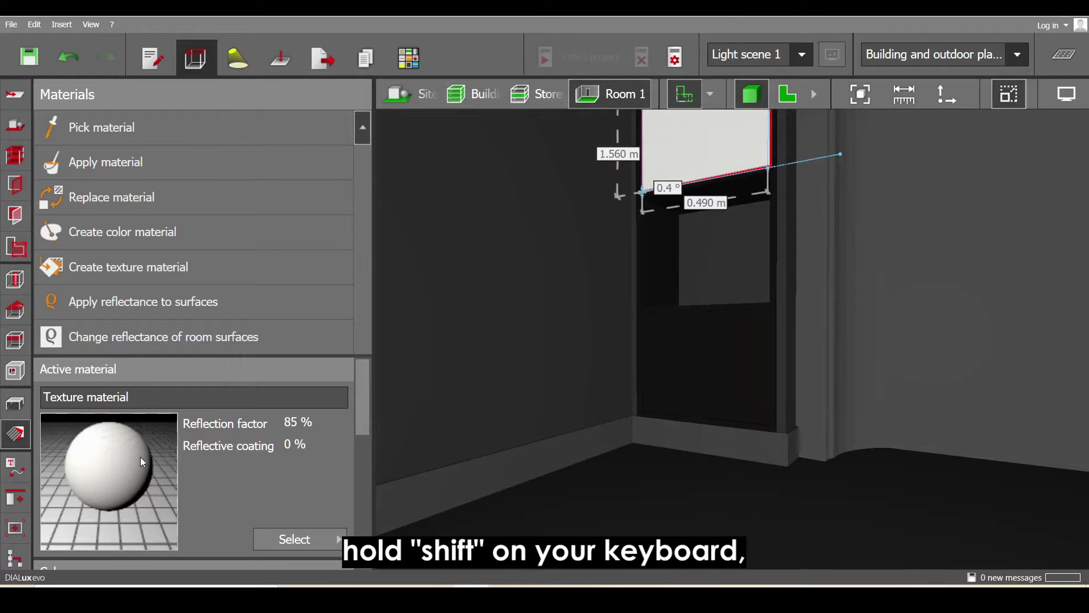
{"action": "left_click", "coordinate": [686, 390], "text": "shift"}
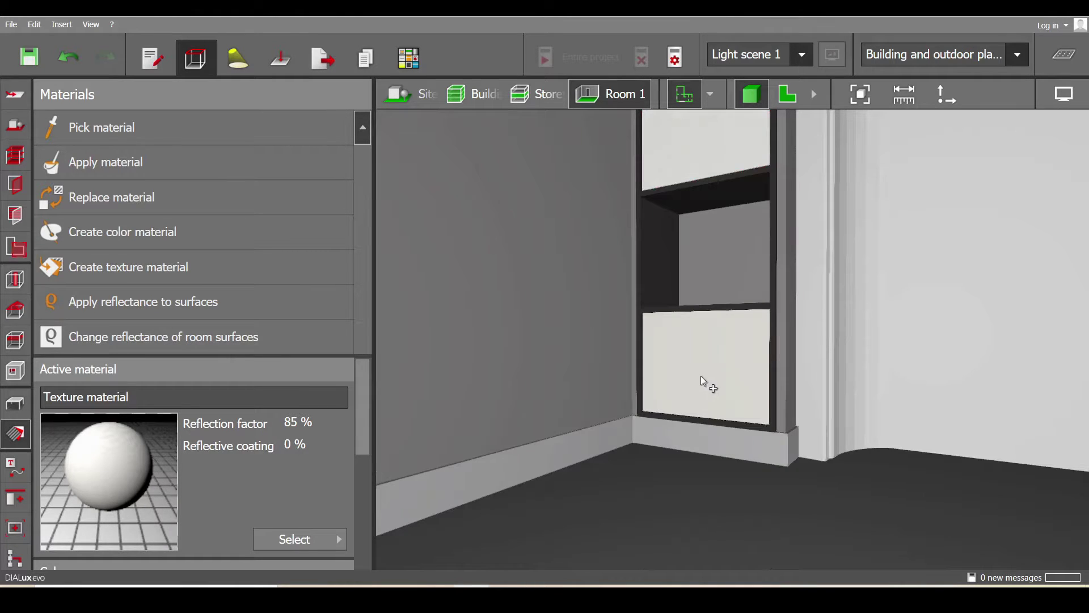
{"action": "left_click", "coordinate": [706, 377]}
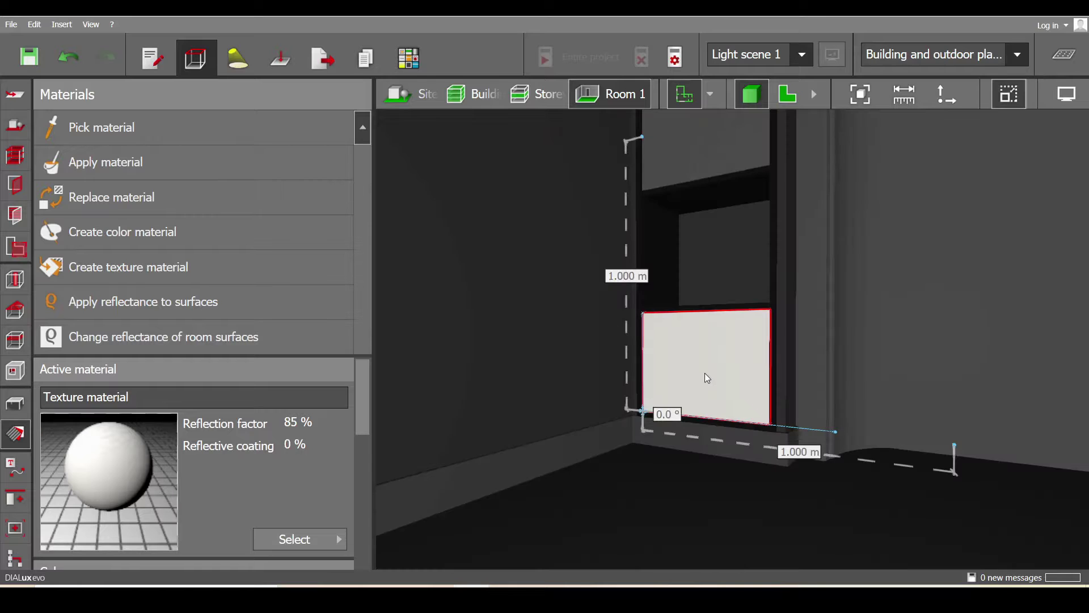
{"action": "left_click_drag", "start_coordinate": [959, 448], "coordinate": [770, 435]}
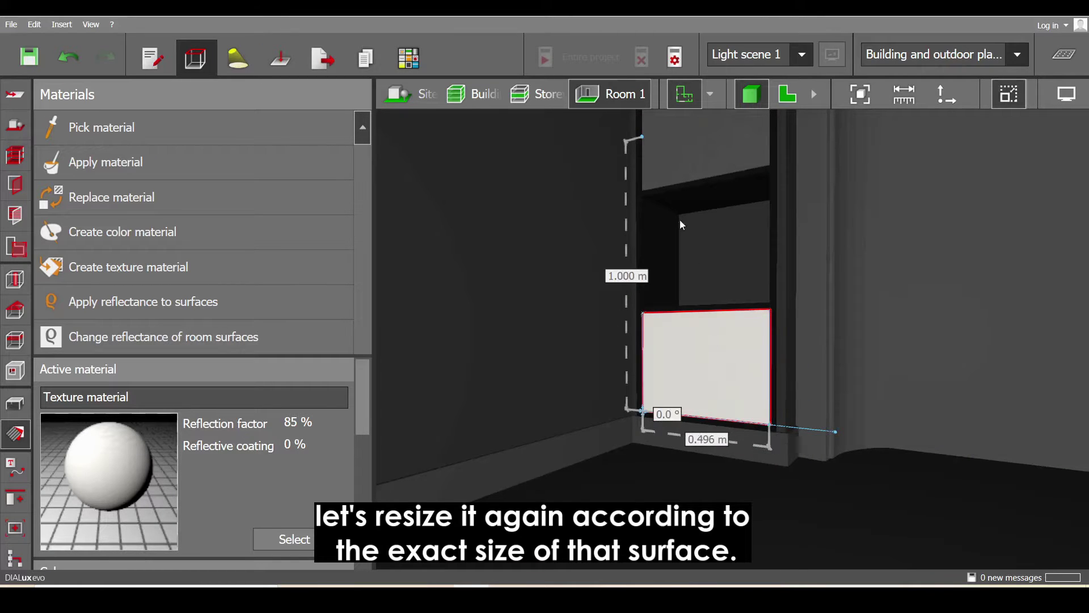
{"action": "left_click_drag", "start_coordinate": [643, 140], "coordinate": [648, 315]}
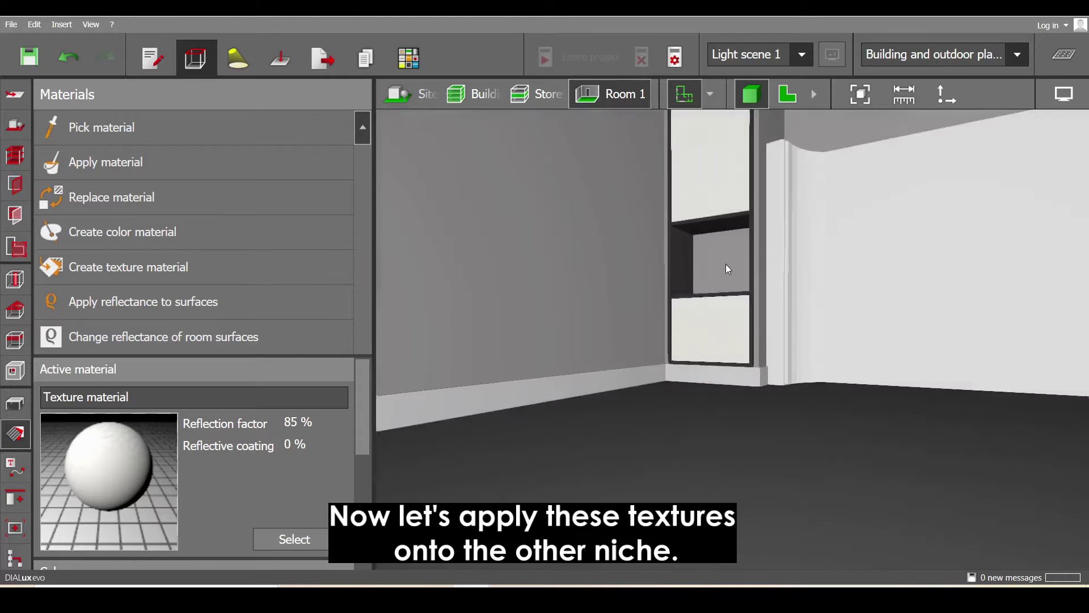
Step: Copy the first niche's upper and lower textures onto the second niche
{"action": "scroll", "coordinate": [726, 264], "scroll_direction": "up", "scroll_amount": 5}
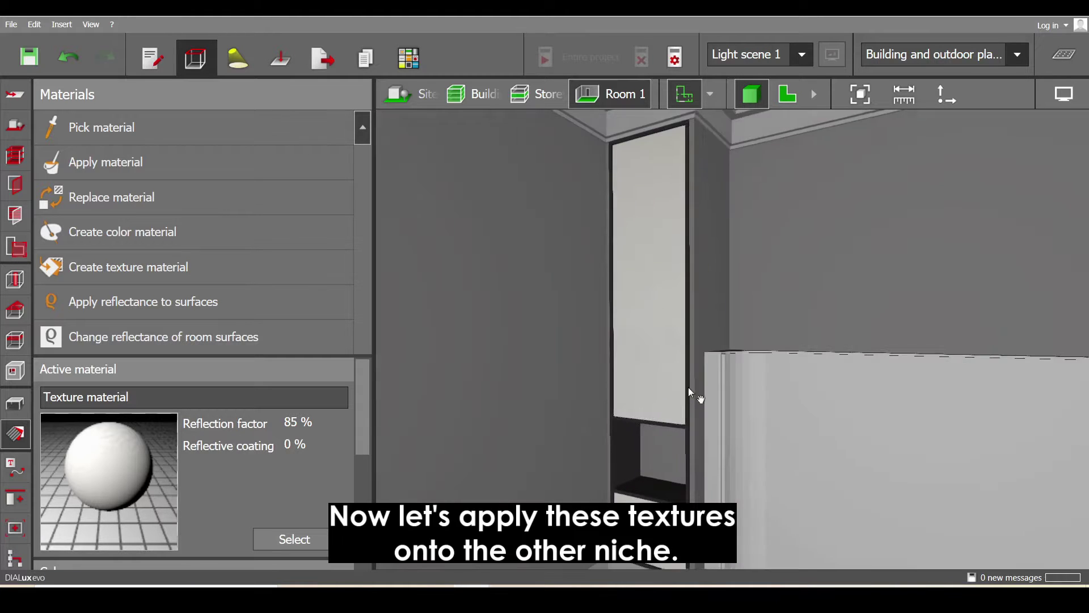
{"action": "scroll", "coordinate": [657, 366], "scroll_direction": "down", "scroll_amount": 4}
{"action": "middle_click_drag", "start_coordinate": [633, 380], "coordinate": [620, 378]}
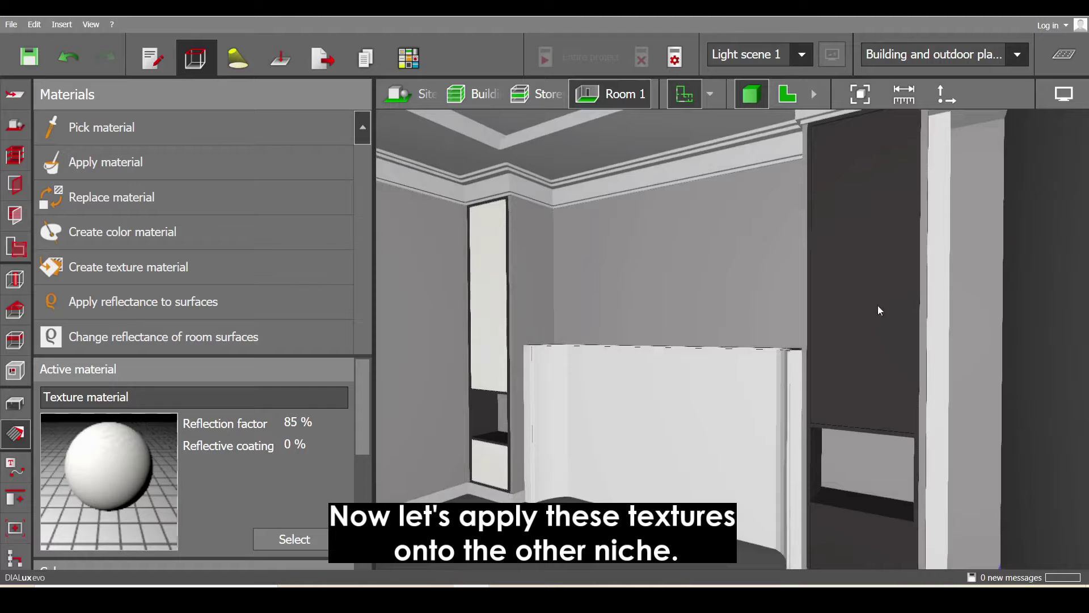
{"action": "left_click", "coordinate": [175, 135]}
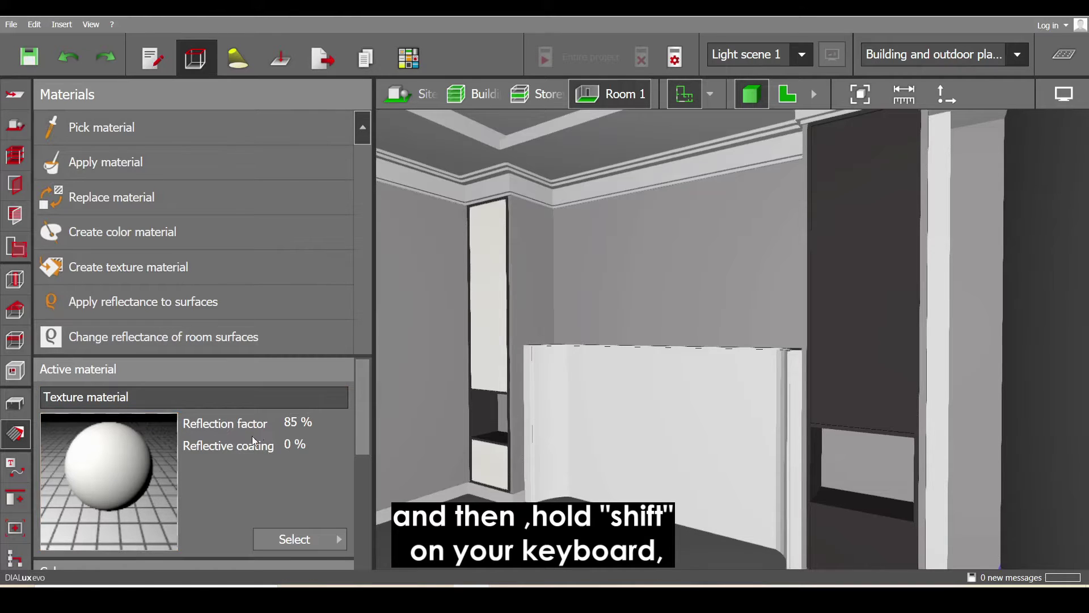
{"action": "left_click_drag", "start_coordinate": [115, 472], "coordinate": [871, 318], "text": "shift"}
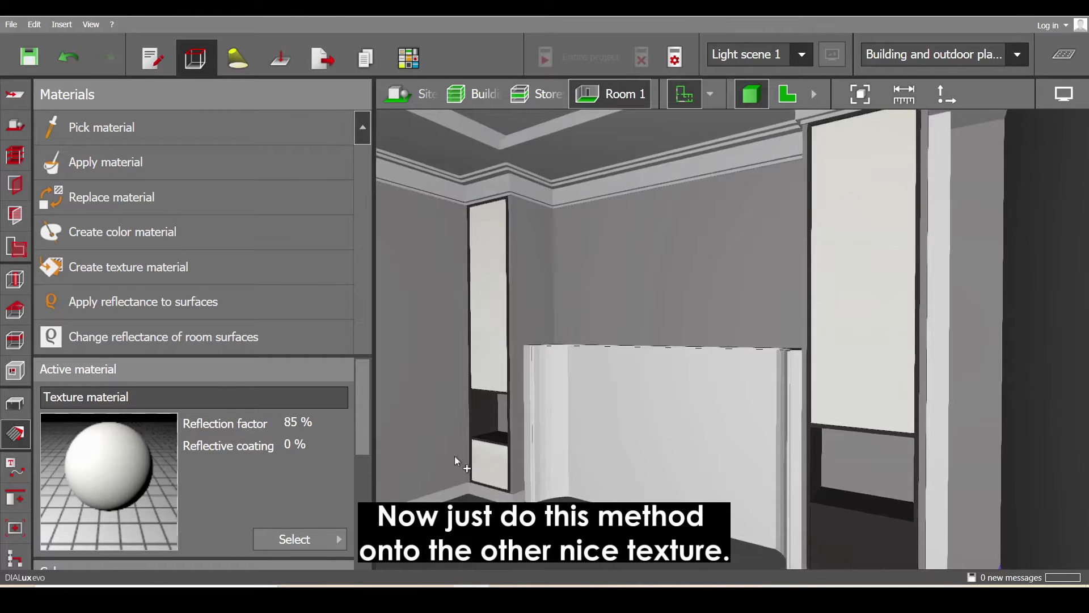
{"action": "left_click", "coordinate": [170, 160]}
{"action": "left_click", "coordinate": [855, 540]}
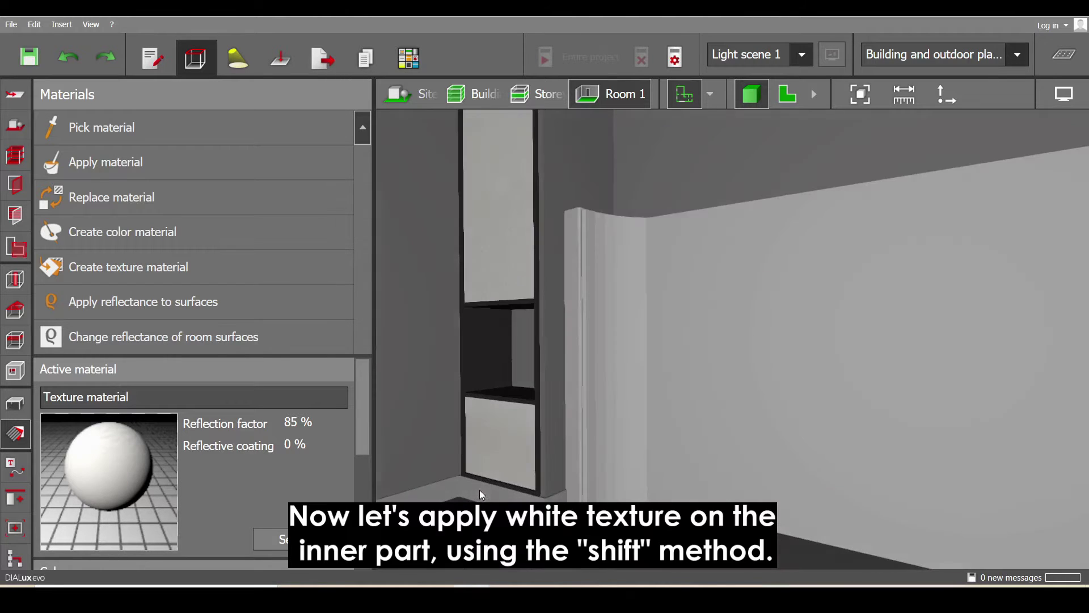
{"action": "scroll", "coordinate": [517, 458], "scroll_direction": "up", "scroll_amount": 8}
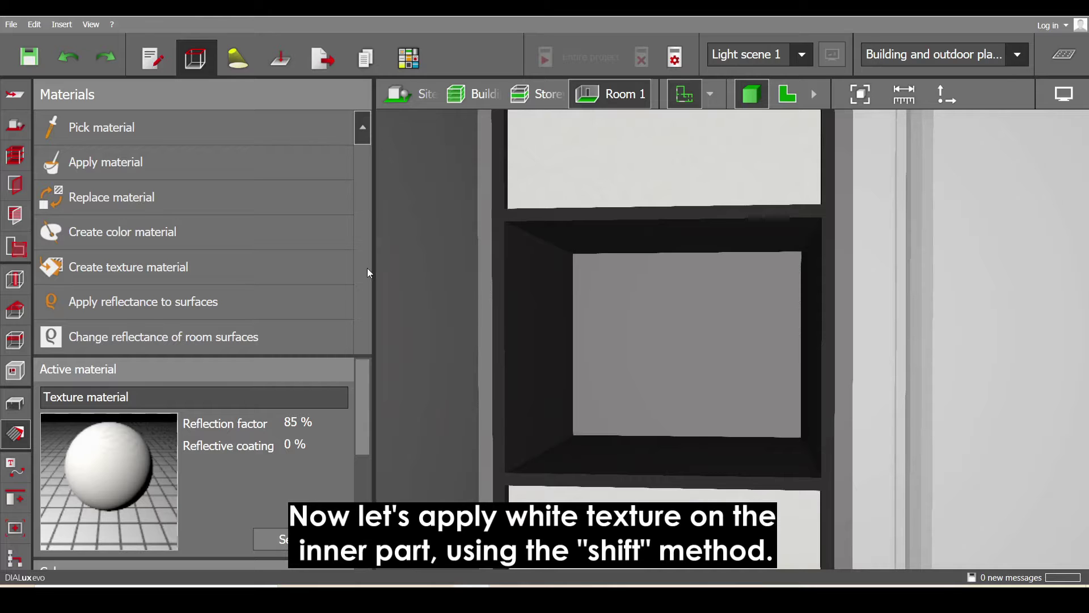
Step: Create a white paint.jpg texture and apply it to the niche's top, bottom and right inner faces
{"action": "left_click", "coordinate": [225, 265]}
{"action": "scroll", "coordinate": [577, 207], "scroll_direction": "down", "scroll_amount": 5}
{"action": "left_click", "coordinate": [391, 256]}
{"action": "left_click", "coordinate": [647, 376]}
{"action": "left_click_drag", "start_coordinate": [127, 475], "coordinate": [664, 456]}
{"action": "left_click_drag", "start_coordinate": [119, 475], "coordinate": [810, 397]}
{"action": "scroll", "coordinate": [811, 394], "scroll_direction": "down", "scroll_amount": 8}
{"action": "middle_click_drag", "start_coordinate": [959, 391], "coordinate": [791, 391]}
{"action": "scroll", "coordinate": [965, 390], "scroll_direction": "up", "scroll_amount": 8}
Step: Paint the next niche's back, left, bottom and right inner faces white
{"action": "middle_click_drag", "start_coordinate": [964, 386], "coordinate": [1020, 343]}
{"action": "left_click_drag", "start_coordinate": [125, 468], "coordinate": [652, 390]}
{"action": "left_click_drag", "start_coordinate": [79, 446], "coordinate": [621, 392]}
{"action": "left_click_drag", "start_coordinate": [148, 477], "coordinate": [676, 468]}
{"action": "left_click_drag", "start_coordinate": [142, 466], "coordinate": [911, 382]}
{"action": "left_click_drag", "start_coordinate": [136, 462], "coordinate": [717, 247]}
{"action": "scroll", "coordinate": [755, 376], "scroll_direction": "down", "scroll_amount": 2}
Step: Paint the niche's top face white and give the curved headboard wall a fur fabric texture
{"action": "middle_click_drag", "start_coordinate": [748, 376], "coordinate": [881, 423]}
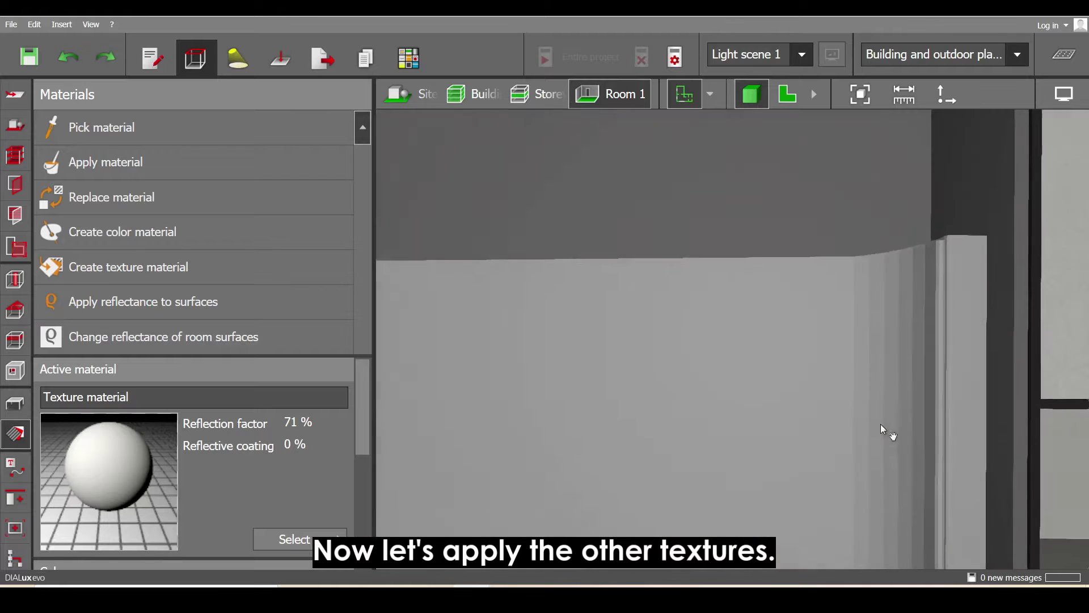
{"action": "scroll", "coordinate": [850, 430], "scroll_direction": "down", "scroll_amount": 1}
{"action": "left_click", "coordinate": [128, 266]}
{"action": "double_click", "coordinate": [507, 278]}
{"action": "left_click", "coordinate": [590, 408]}
Step: Create a wood floor image texture and apply it to the floor
{"action": "scroll", "coordinate": [555, 358], "scroll_direction": "down", "scroll_amount": 3}
{"action": "left_click", "coordinate": [128, 267]}
{"action": "scroll", "coordinate": [464, 310], "scroll_direction": "down", "scroll_amount": 5}
{"action": "left_click", "coordinate": [389, 272]}
{"action": "left_click", "coordinate": [652, 375]}
{"action": "left_click", "coordinate": [577, 556]}
{"action": "scroll", "coordinate": [649, 413], "scroll_direction": "up", "scroll_amount": 2}
Step: Apply a dark wood image texture to the cabinet panel's edge
{"action": "right_click_drag", "start_coordinate": [649, 412], "coordinate": [645, 406]}
{"action": "scroll", "coordinate": [539, 377], "scroll_direction": "up", "scroll_amount": 4}
{"action": "left_click", "coordinate": [142, 266]}
{"action": "left_click", "coordinate": [391, 277]}
{"action": "left_click", "coordinate": [660, 378]}
{"action": "left_click", "coordinate": [596, 437]}
{"action": "scroll", "coordinate": [599, 438], "scroll_direction": "down", "scroll_amount": 4}
Step: Shrink the floor's parquet tiles to about 0.587 m by 0.850 m
{"action": "middle_click_drag", "start_coordinate": [598, 438], "coordinate": [749, 376]}
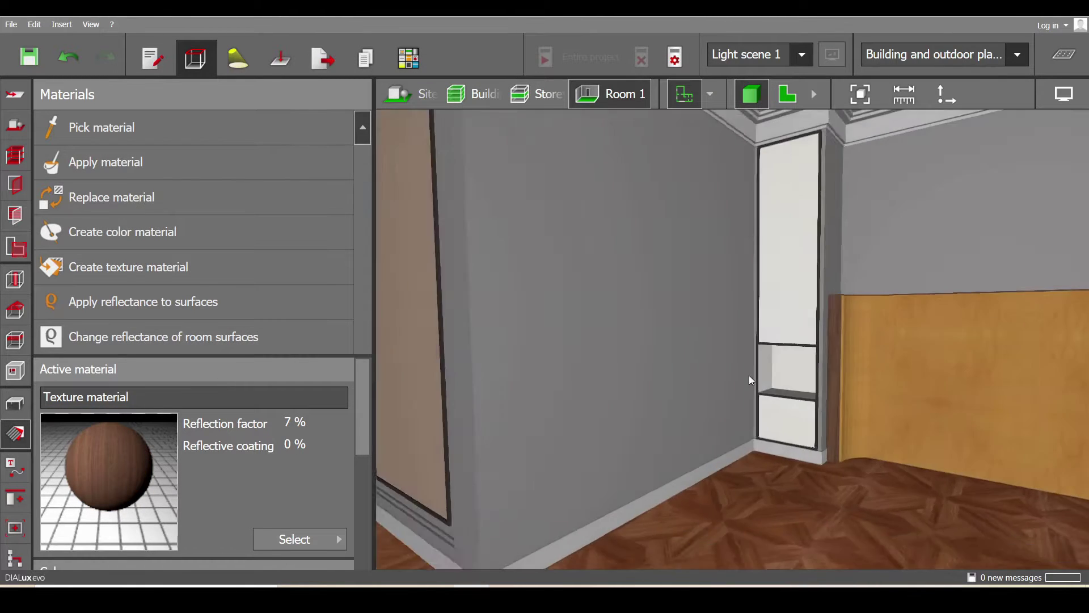
{"action": "right_click_drag", "start_coordinate": [749, 376], "coordinate": [732, 404]}
{"action": "middle_click_drag", "start_coordinate": [732, 404], "coordinate": [856, 441]}
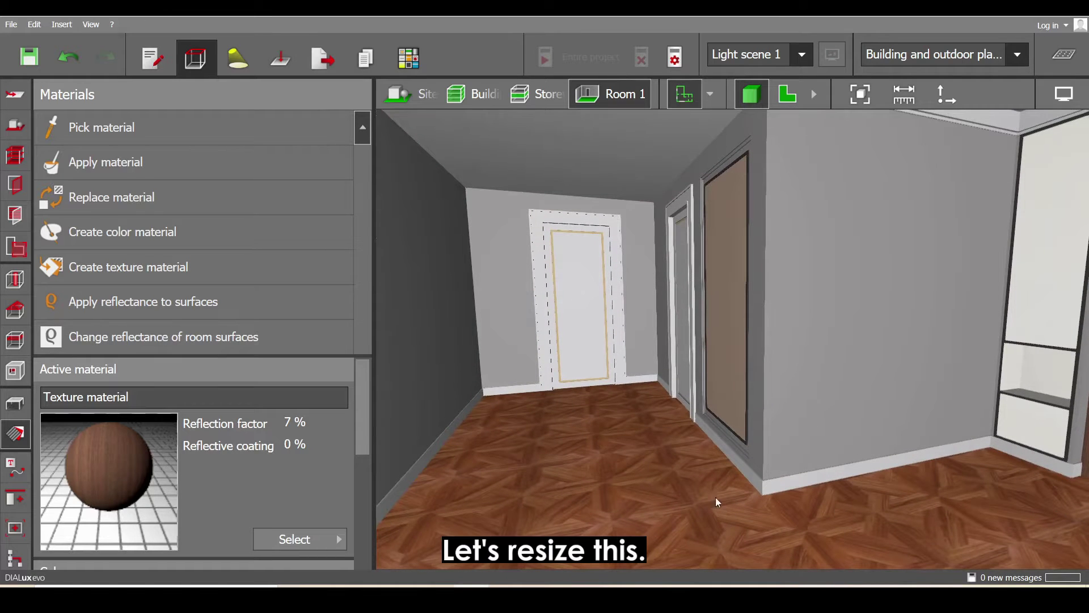
{"action": "left_click", "coordinate": [666, 495]}
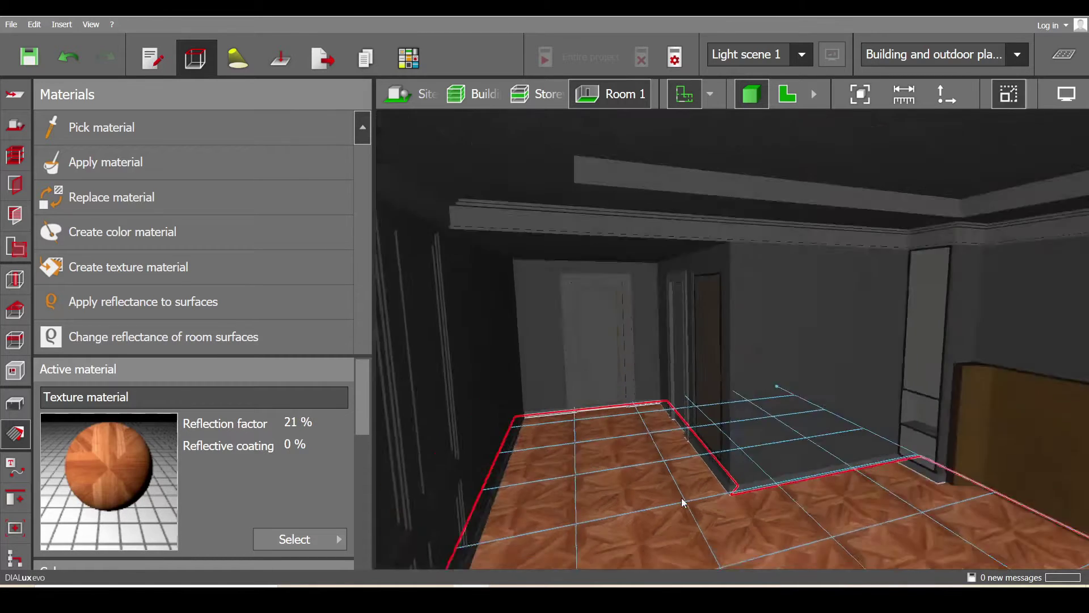
{"action": "left_click_drag", "start_coordinate": [995, 447], "coordinate": [1006, 458]}
{"action": "scroll", "coordinate": [1005, 460], "scroll_direction": "down", "scroll_amount": 1}
{"action": "left_click_drag", "start_coordinate": [1041, 519], "coordinate": [1057, 515]}
{"action": "left_click_drag", "start_coordinate": [1015, 457], "coordinate": [1039, 466]}
{"action": "left_click_drag", "start_coordinate": [1058, 517], "coordinate": [1047, 471]}
{"action": "key", "text": "Escape"}
Step: Pick up the dark frame material from the scene with Pick material
{"action": "scroll", "coordinate": [809, 383], "scroll_direction": "up", "scroll_amount": 8}
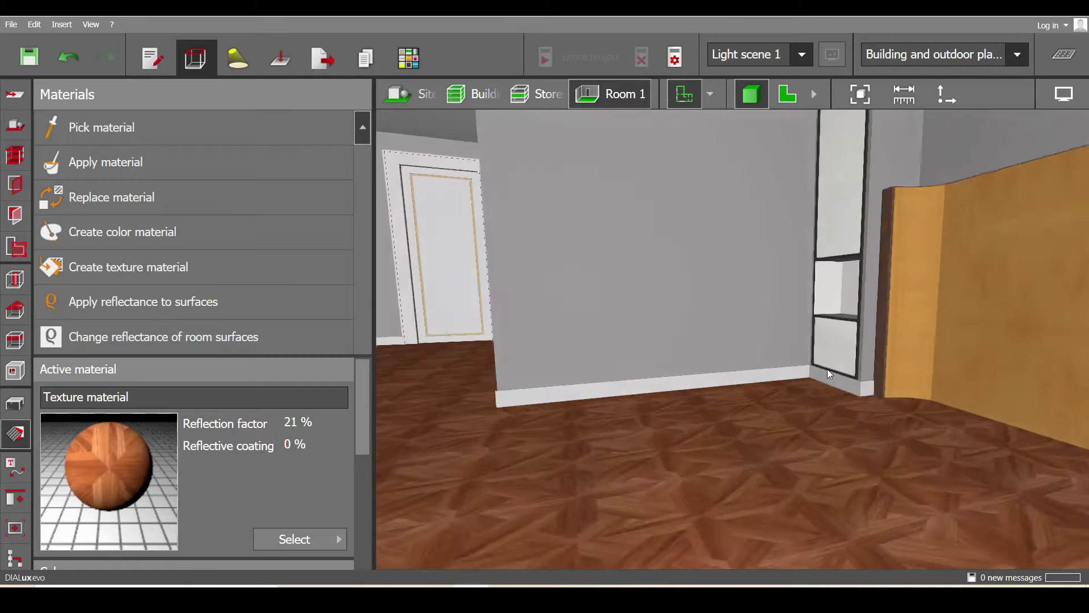
{"action": "left_click", "coordinate": [78, 134]}
{"action": "left_click", "coordinate": [850, 274]}
{"action": "scroll", "coordinate": [814, 398], "scroll_direction": "down", "scroll_amount": 8}
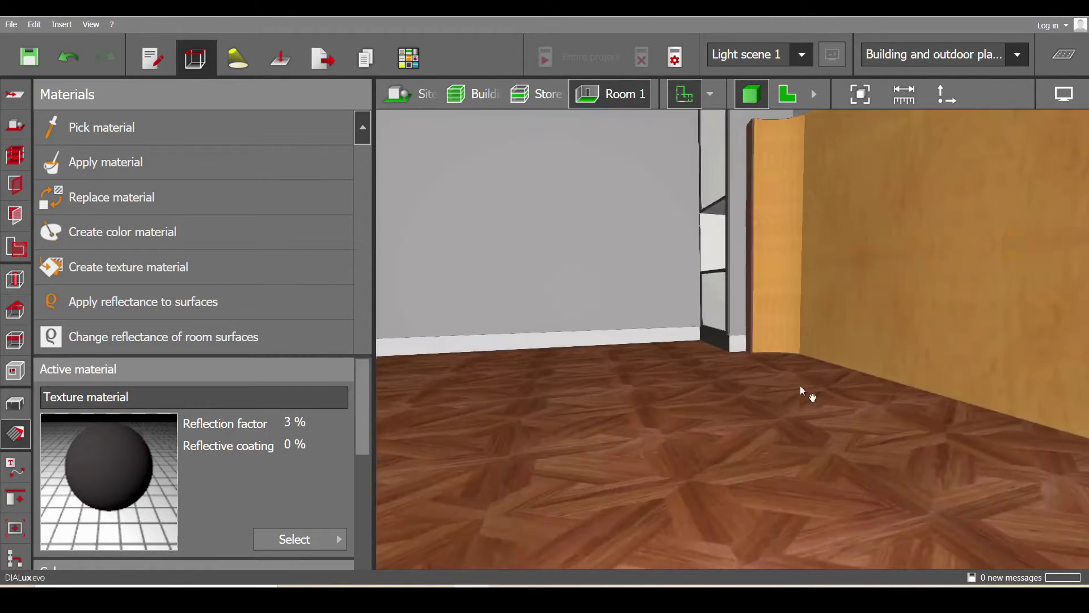
{"action": "right_click_drag", "start_coordinate": [929, 473], "coordinate": [780, 376]}
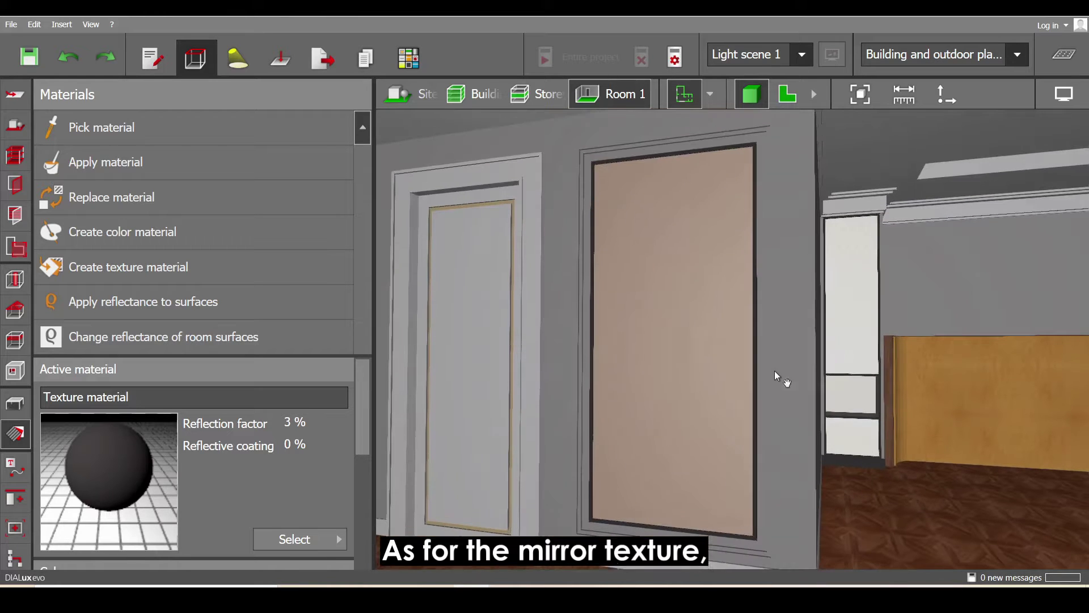
Step: Make a white (RGB 255, 255, 255) Metallic material with 100% reflective coating and apply it to the pink wall
{"action": "left_click", "coordinate": [263, 236]}
{"action": "left_click_drag", "start_coordinate": [363, 393], "coordinate": [359, 487]}
{"action": "left_click_drag", "start_coordinate": [164, 477], "coordinate": [316, 477]}
{"action": "left_click_drag", "start_coordinate": [143, 509], "coordinate": [342, 509]}
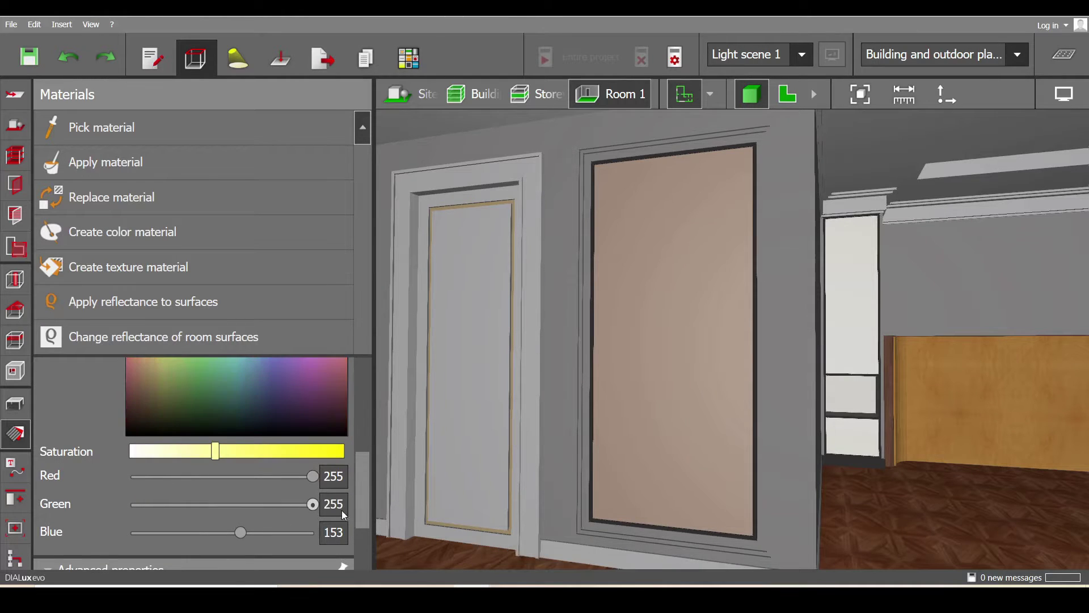
{"action": "left_click_drag", "start_coordinate": [238, 533], "coordinate": [322, 536]}
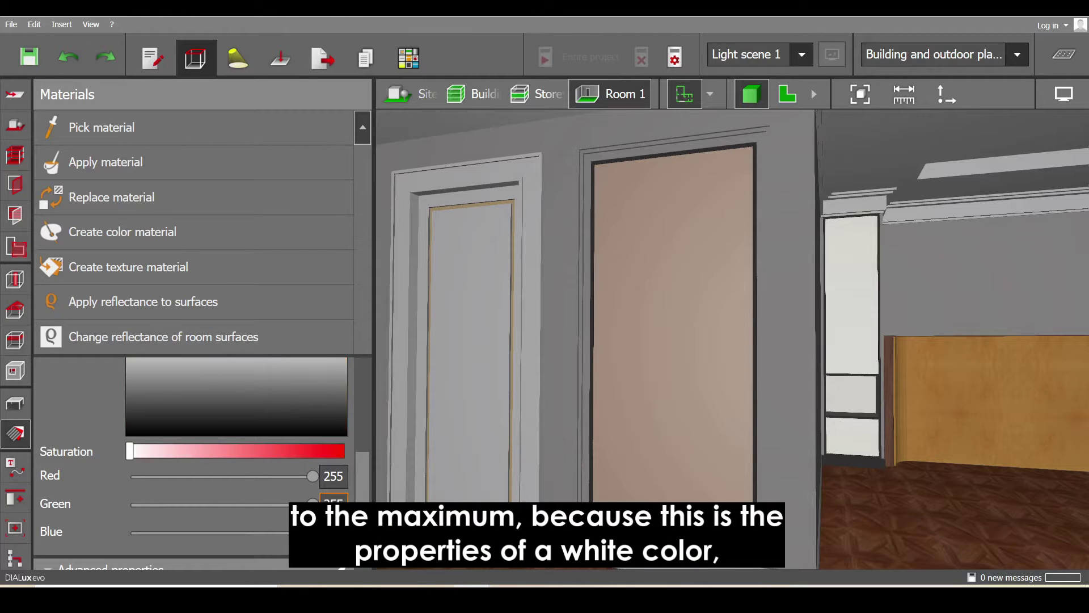
{"action": "scroll", "coordinate": [364, 502], "scroll_direction": "down", "scroll_amount": 3}
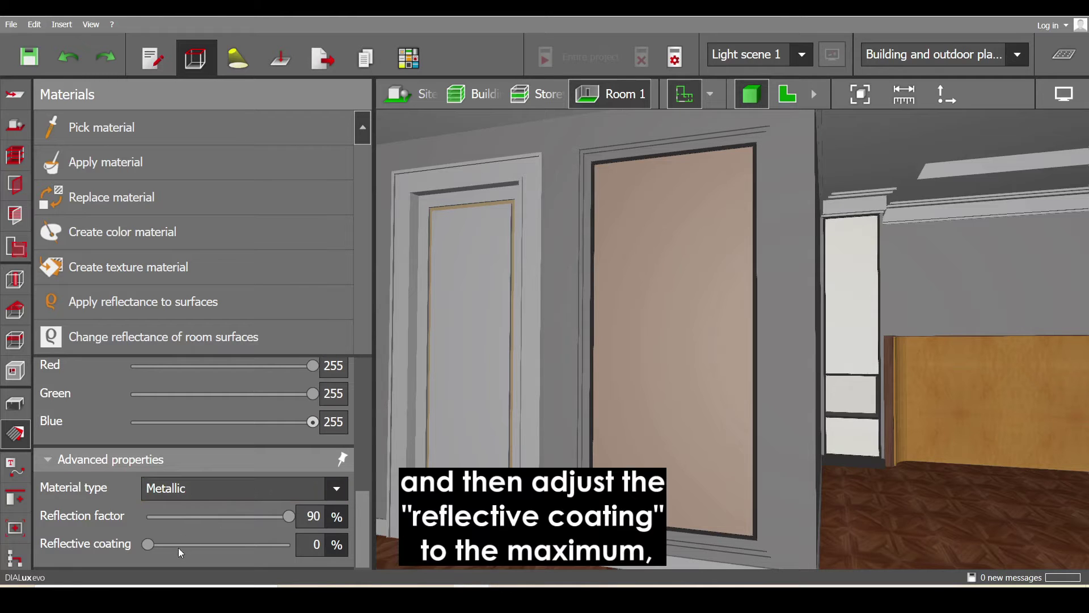
{"action": "left_click_drag", "start_coordinate": [152, 548], "coordinate": [302, 550]}
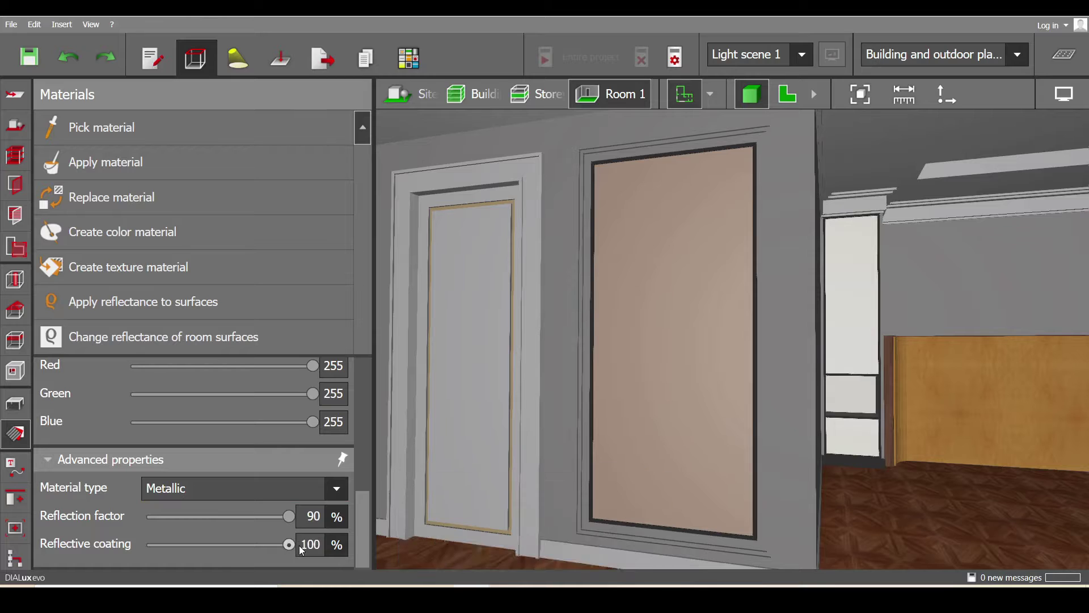
{"action": "left_click_drag", "start_coordinate": [364, 516], "coordinate": [373, 397]}
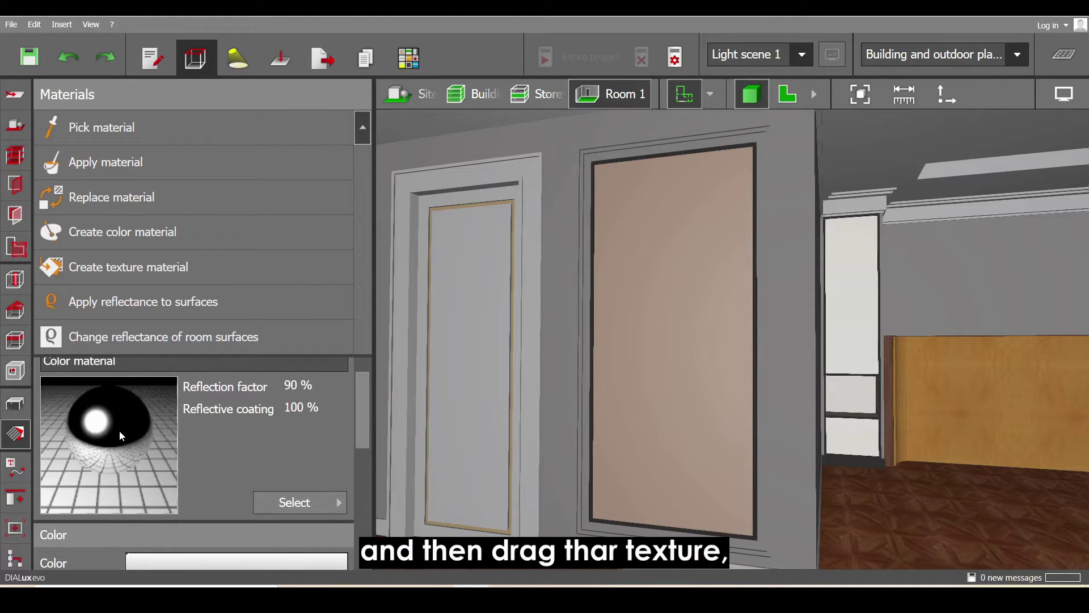
{"action": "left_click_drag", "start_coordinate": [120, 430], "coordinate": [650, 395], "text": "shift"}
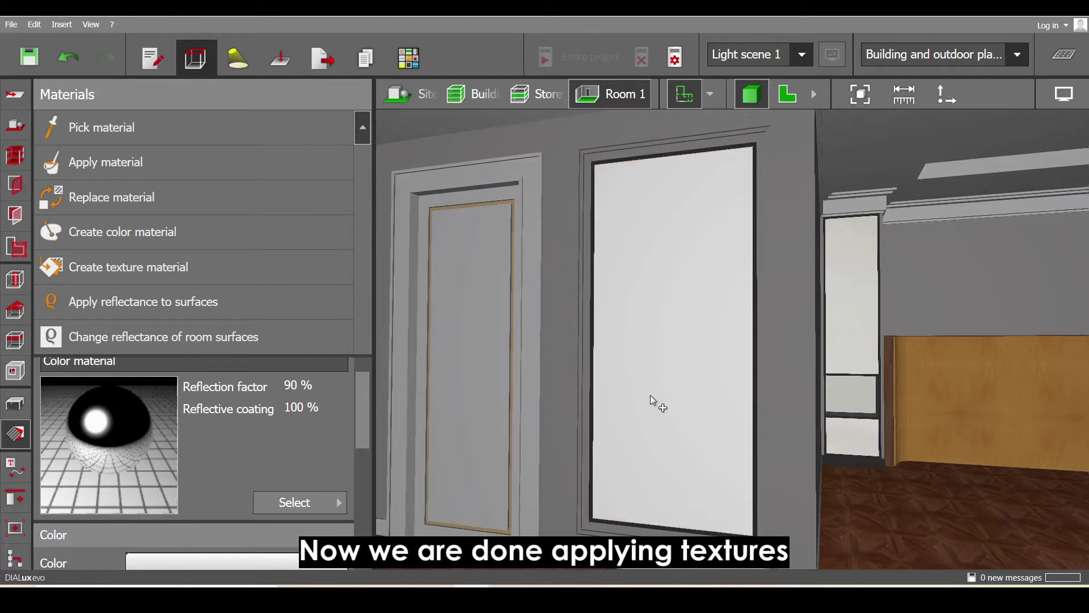
{"action": "scroll", "coordinate": [650, 395], "scroll_direction": "down", "scroll_amount": 4}
{"action": "mouse_move", "coordinate": [651, 395]}
{"action": "right_mouse_down"}
{"action": "mouse_move", "coordinate": [635, 390]}
{"action": "mouse_move", "coordinate": [621, 404]}
{"action": "mouse_move", "coordinate": [666, 400]}
{"action": "right_mouse_up"}
Step: Orbit around the furnished bedroom, select the bed to inspect its mesh, then deselect it
{"action": "scroll", "coordinate": [621, 419], "scroll_direction": "down", "scroll_amount": 3}
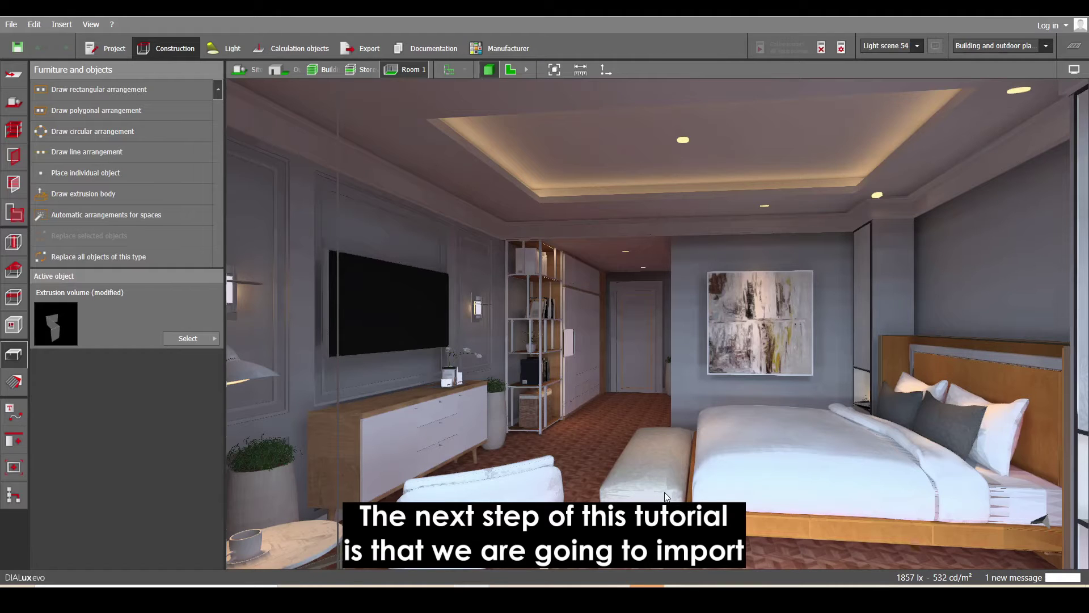
{"action": "scroll", "coordinate": [696, 434], "scroll_direction": "up", "scroll_amount": 2}
{"action": "right_click_drag", "start_coordinate": [696, 434], "coordinate": [730, 432]}
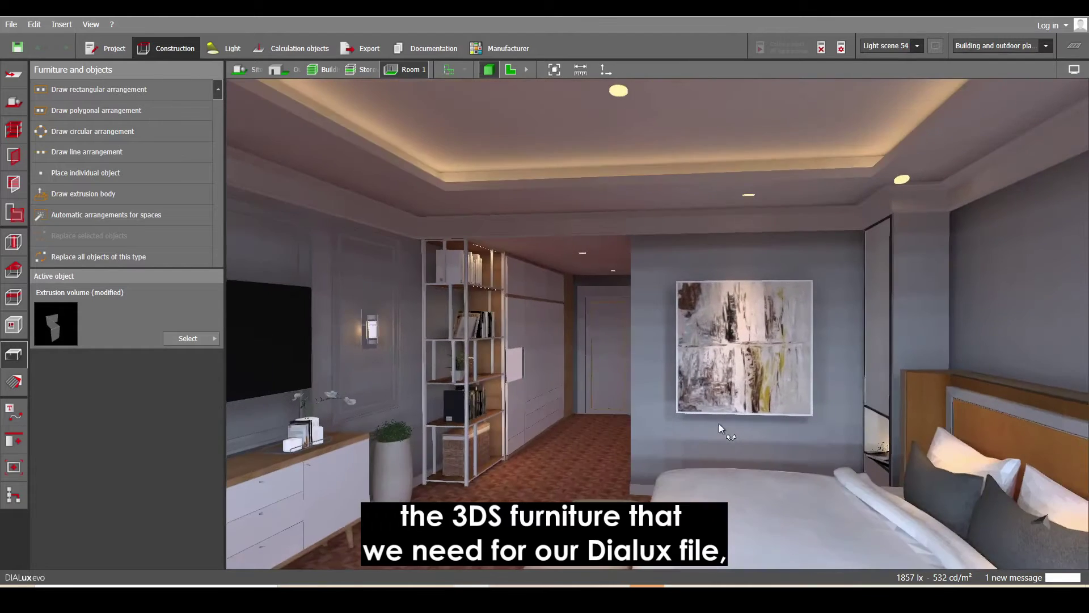
{"action": "middle_click_drag", "start_coordinate": [678, 421], "coordinate": [754, 420]}
{"action": "right_click_drag", "start_coordinate": [755, 420], "coordinate": [723, 424]}
{"action": "middle_click_drag", "start_coordinate": [723, 423], "coordinate": [784, 402]}
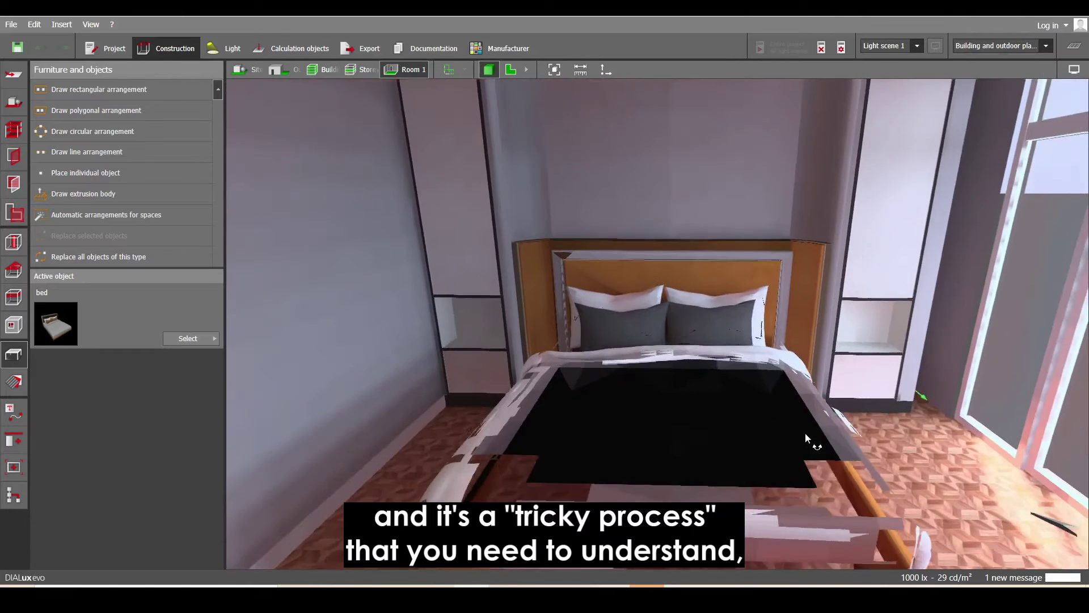
{"action": "right_click_drag", "start_coordinate": [806, 433], "coordinate": [808, 457]}
{"action": "scroll", "coordinate": [722, 416], "scroll_direction": "up", "scroll_amount": 4}
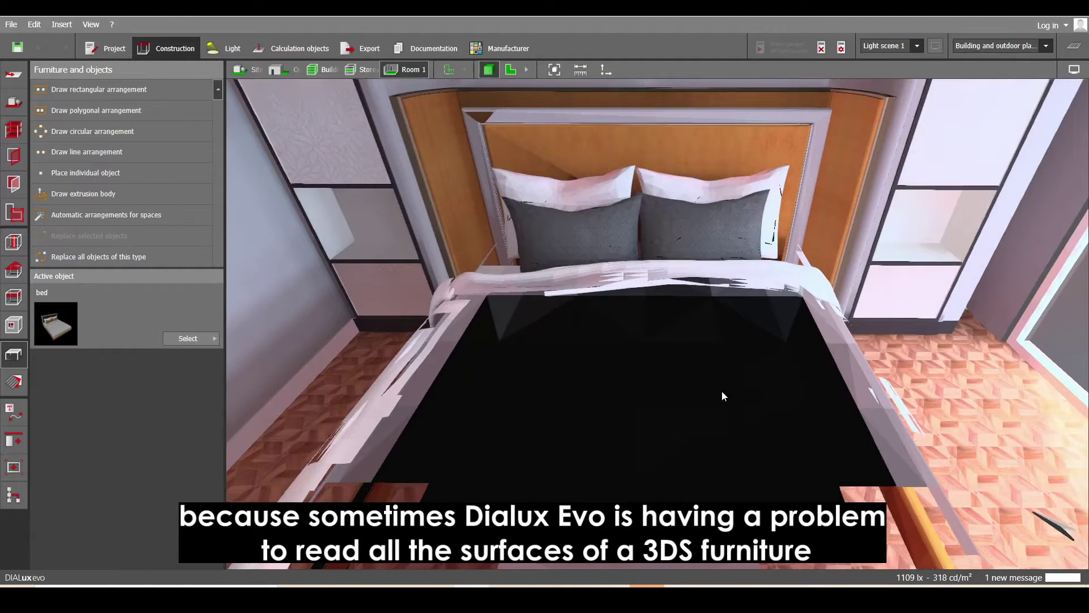
{"action": "right_click_drag", "start_coordinate": [714, 377], "coordinate": [718, 408]}
{"action": "middle_click_drag", "start_coordinate": [712, 394], "coordinate": [701, 353]}
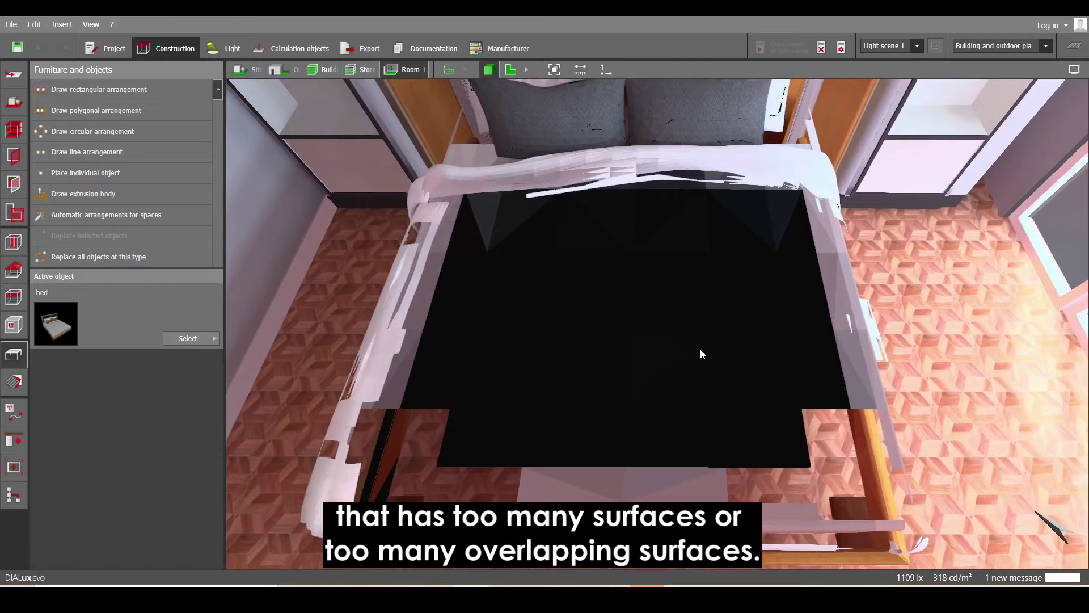
{"action": "left_click", "coordinate": [701, 351]}
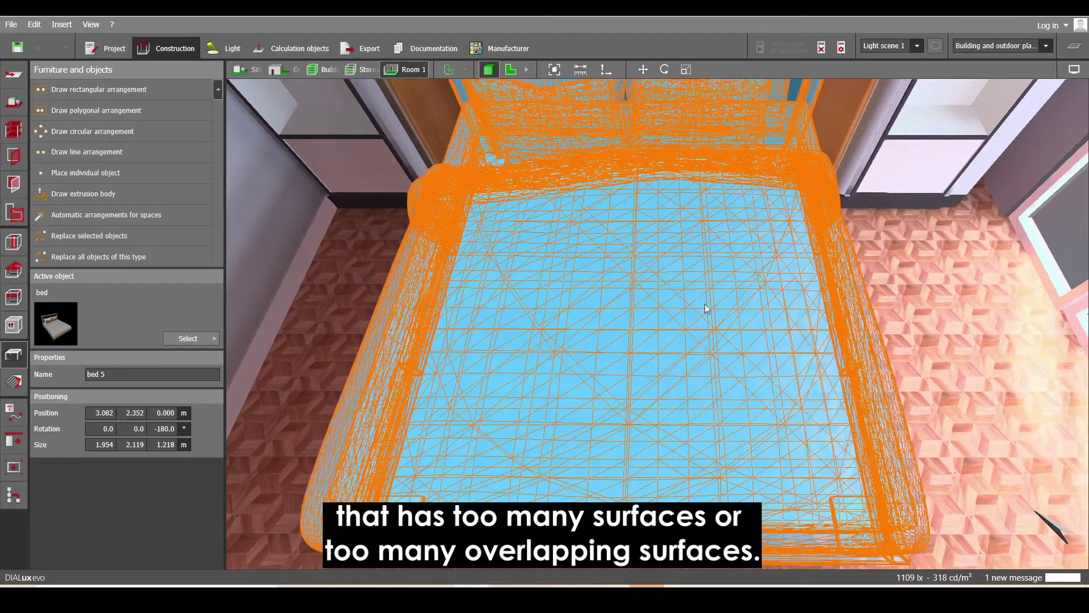
{"action": "left_click", "coordinate": [952, 315]}
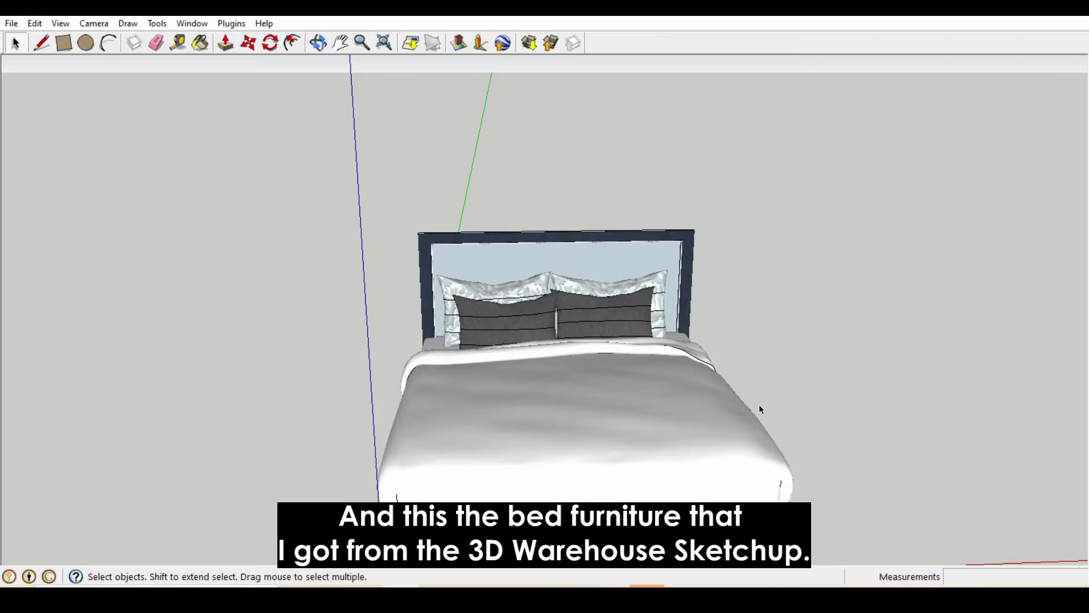
Step: Orbit the room briefly, then pick the bed.3ds file in File Explorer
{"action": "mouse_move", "coordinate": [761, 408]}
{"action": "middle_mouse_down"}
{"action": "mouse_move", "coordinate": [662, 413]}
{"action": "mouse_move", "coordinate": [377, 382]}
{"action": "mouse_move", "coordinate": [822, 418]}
{"action": "mouse_move", "coordinate": [443, 438]}
{"action": "middle_mouse_up"}
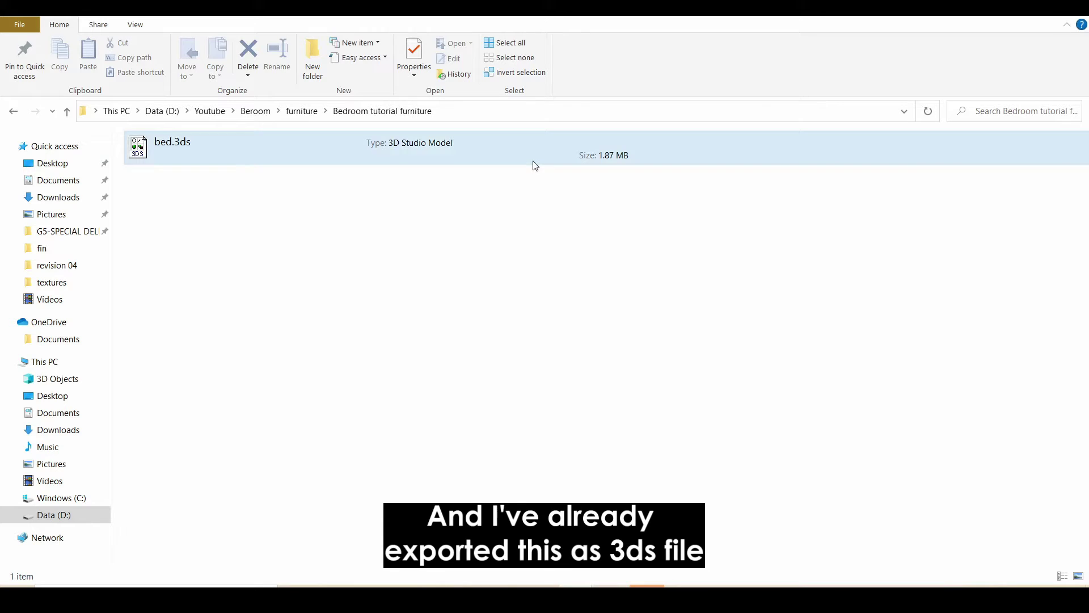
{"action": "left_click", "coordinate": [533, 165]}
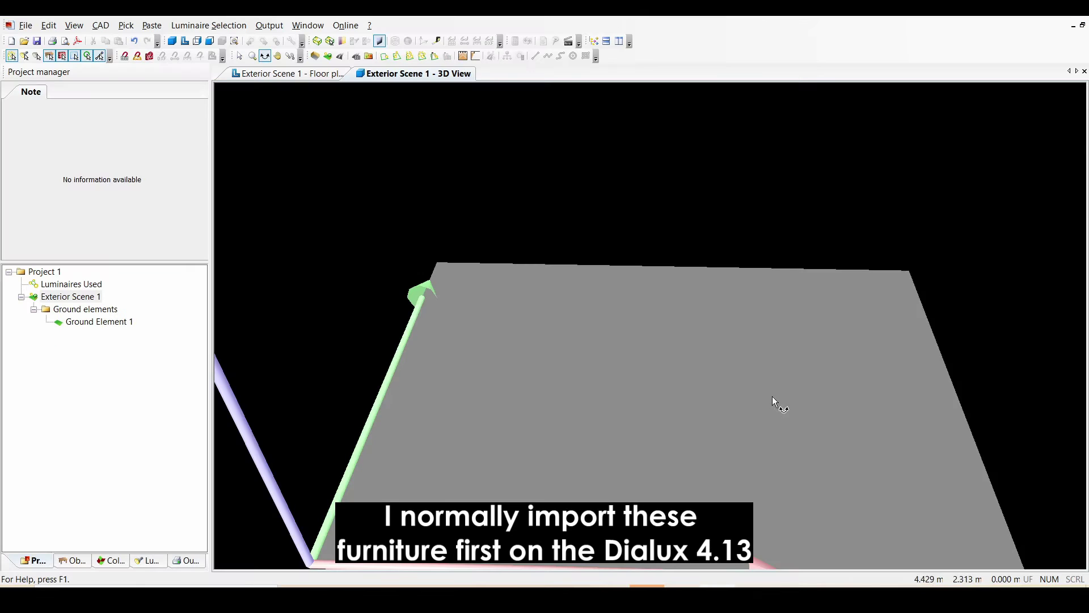
Step: Start Import and edit 3D models and choose bed.3ds as the import file
{"action": "left_click_drag", "start_coordinate": [727, 403], "coordinate": [628, 408]}
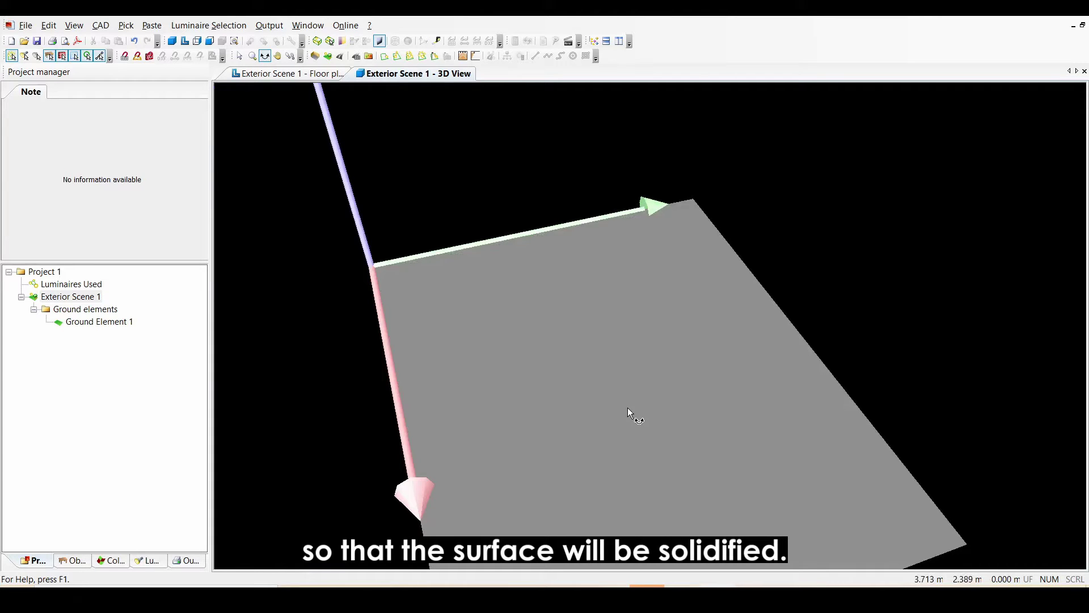
{"action": "left_click", "coordinate": [26, 25]}
{"action": "mouse_move", "coordinate": [106, 140]}
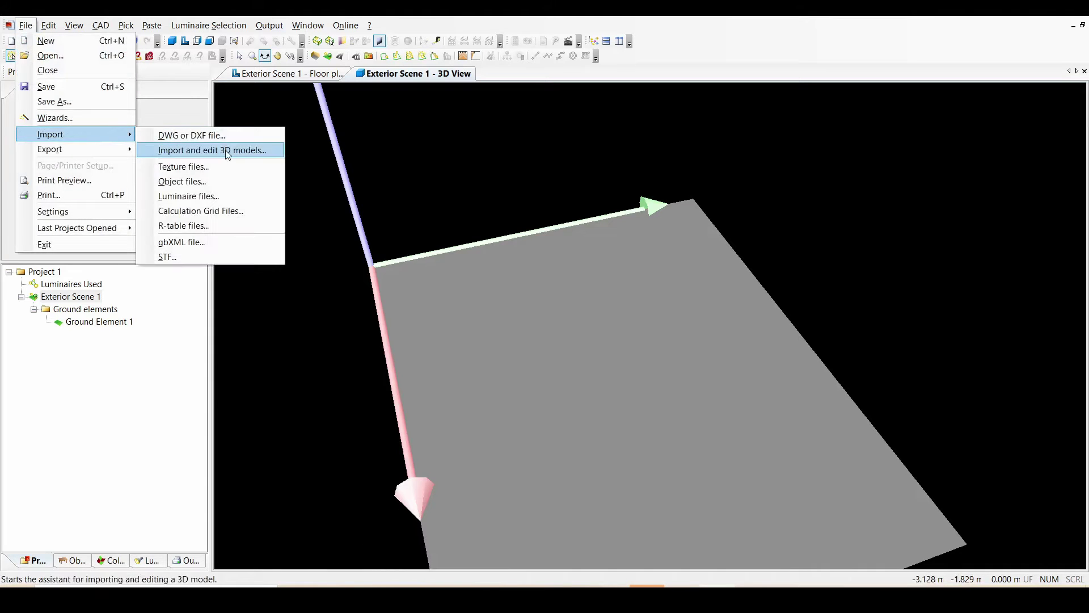
{"action": "left_click", "coordinate": [210, 150]}
{"action": "left_click", "coordinate": [620, 412]}
{"action": "left_click", "coordinate": [658, 260]}
{"action": "left_click", "coordinate": [454, 227]}
{"action": "left_click", "coordinate": [710, 415]}
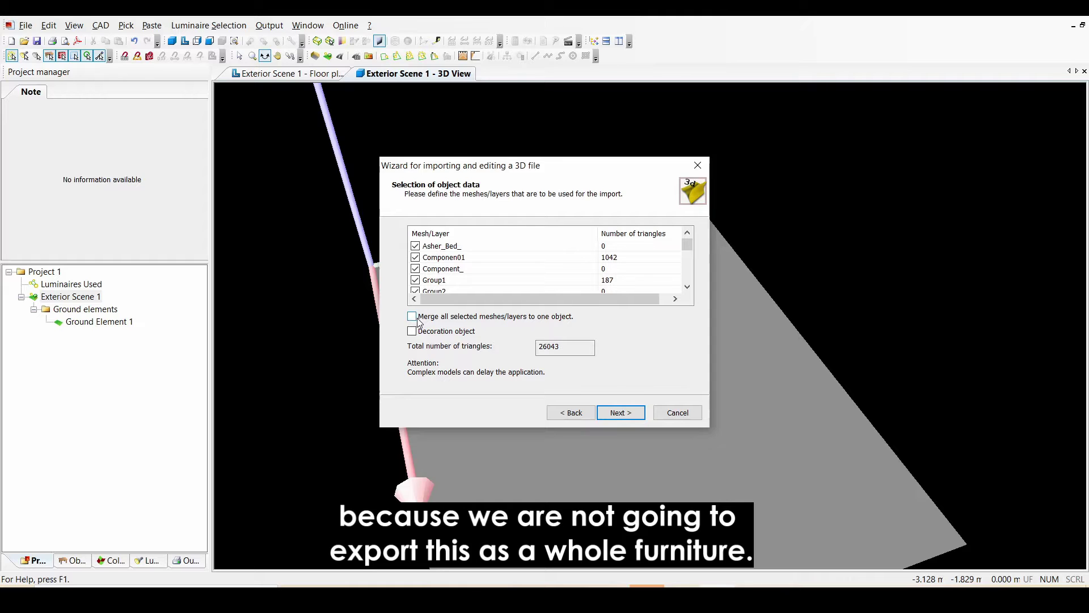
Step: Keep the file units as metres and advance the wizard to its final step
{"action": "left_click", "coordinate": [635, 414]}
{"action": "left_click", "coordinate": [577, 264]}
{"action": "left_click", "coordinate": [576, 268]}
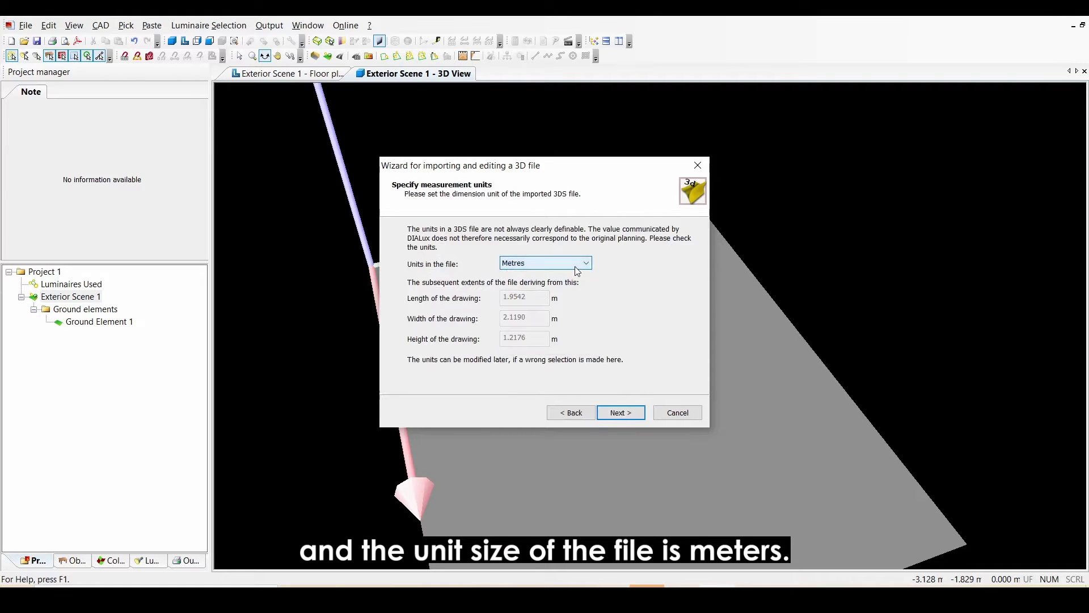
{"action": "left_click", "coordinate": [618, 414]}
{"action": "left_click", "coordinate": [619, 415]}
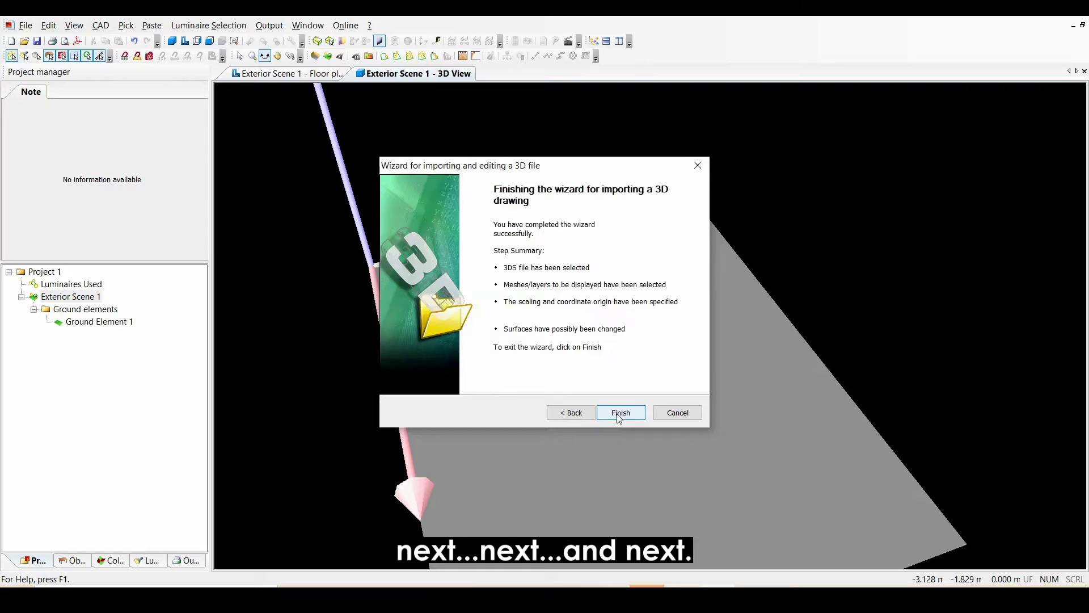
{"action": "left_click", "coordinate": [620, 413]}
Step: In Front view, box-select the bed legs and combine them into one object
{"action": "left_click_drag", "start_coordinate": [762, 424], "coordinate": [792, 370]}
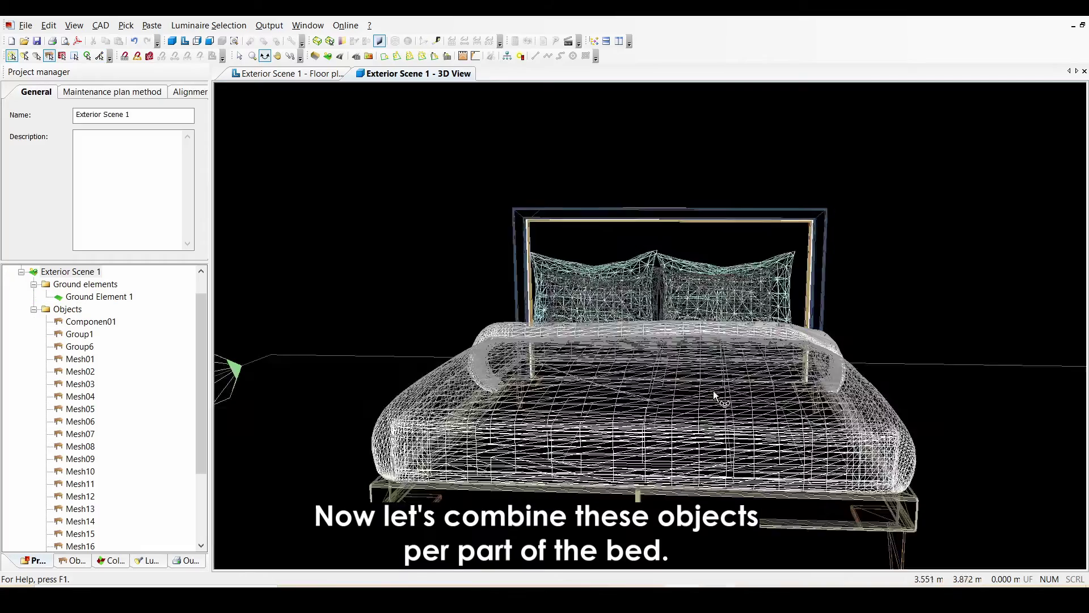
{"action": "left_click_drag", "start_coordinate": [771, 379], "coordinate": [720, 322]}
{"action": "scroll", "coordinate": [720, 322], "scroll_direction": "up", "scroll_amount": 2}
{"action": "middle_click_drag", "start_coordinate": [720, 322], "coordinate": [720, 336]}
{"action": "left_click_drag", "start_coordinate": [720, 340], "coordinate": [712, 315]}
{"action": "scroll", "coordinate": [712, 314], "scroll_direction": "up", "scroll_amount": 3}
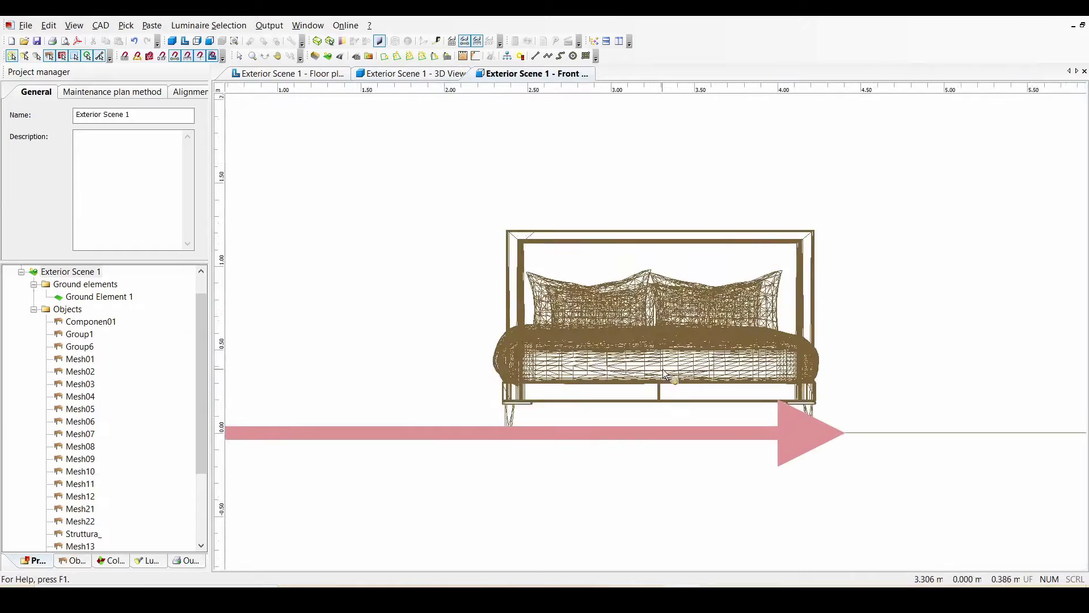
{"action": "scroll", "coordinate": [665, 375], "scroll_direction": "up", "scroll_amount": 3}
{"action": "left_click", "coordinate": [239, 56]}
{"action": "left_click_drag", "start_coordinate": [897, 445], "coordinate": [379, 424]}
{"action": "right_click", "coordinate": [423, 445]}
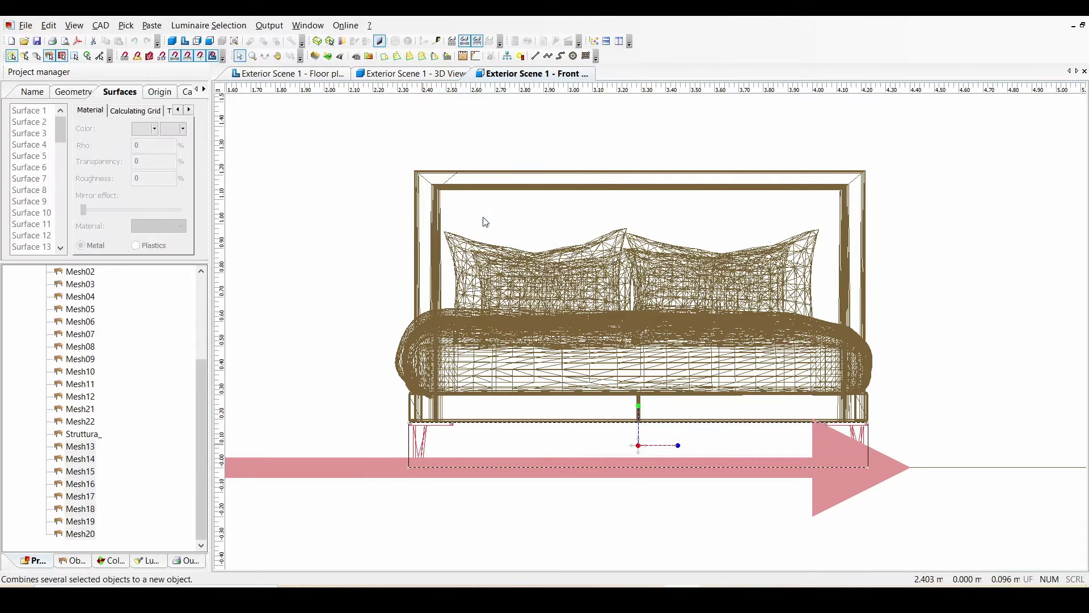
{"action": "left_click", "coordinate": [466, 221]}
Step: In Side view, select the mattress parts and combine the front cushions into one object
{"action": "left_click", "coordinate": [197, 40]}
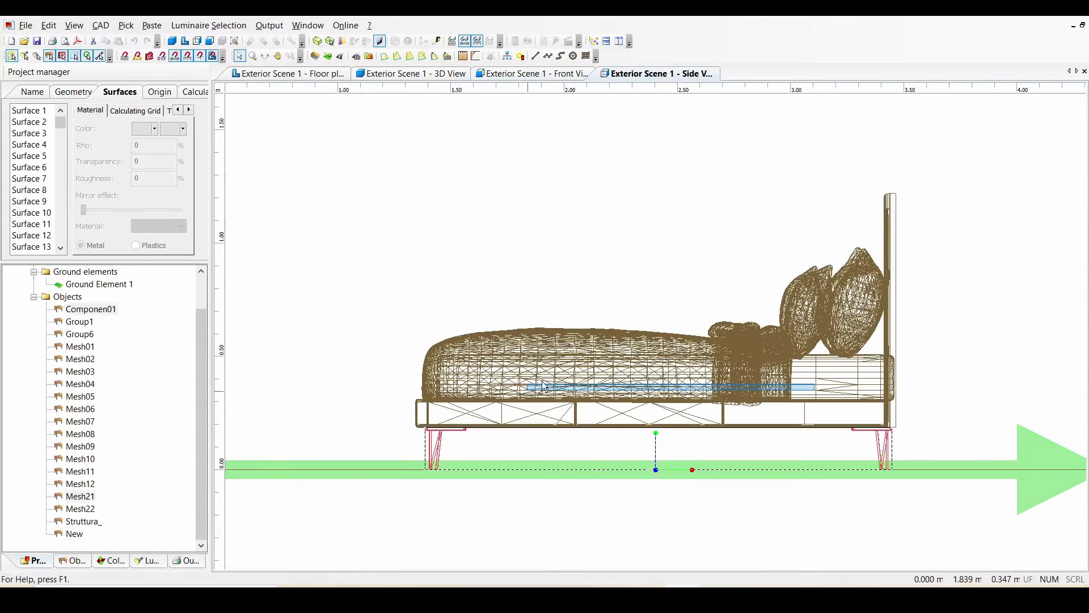
{"action": "left_click", "coordinate": [704, 392]}
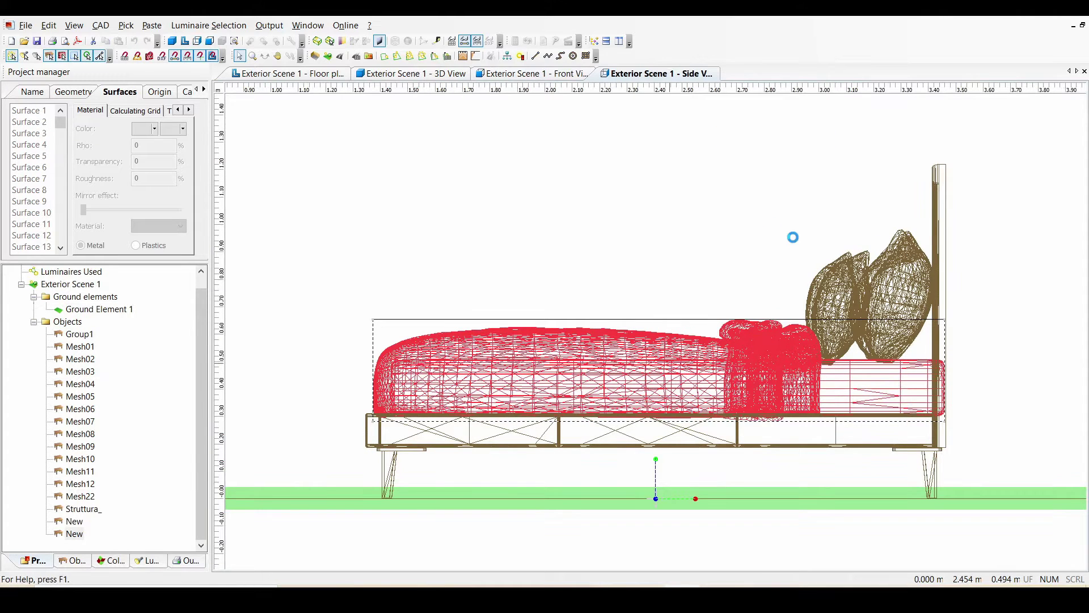
{"action": "left_click_drag", "start_coordinate": [814, 261], "coordinate": [832, 279]}
{"action": "right_click", "coordinate": [832, 279]}
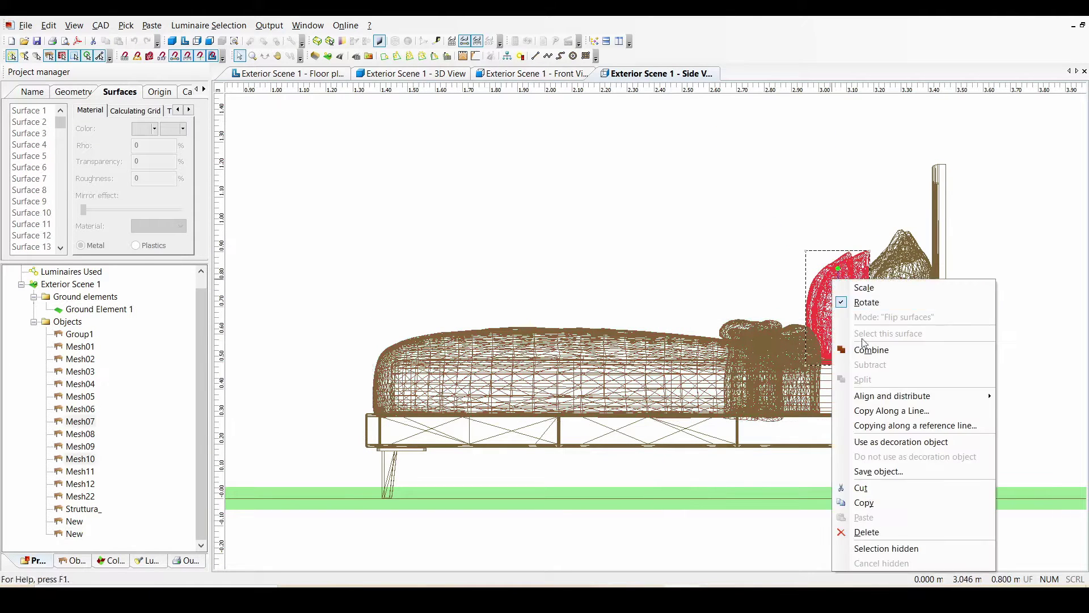
{"action": "left_click", "coordinate": [874, 350]}
Step: Combine the rear cushions into one object, leaving the headboard unchanged
{"action": "left_click_drag", "start_coordinate": [927, 336], "coordinate": [905, 323]}
{"action": "right_click", "coordinate": [904, 323]}
{"action": "left_click", "coordinate": [944, 100]}
{"action": "left_click_drag", "start_coordinate": [963, 239], "coordinate": [925, 162]}
{"action": "right_click", "coordinate": [936, 193]}
{"action": "left_click", "coordinate": [830, 189]}
{"action": "left_click", "coordinate": [833, 194]}
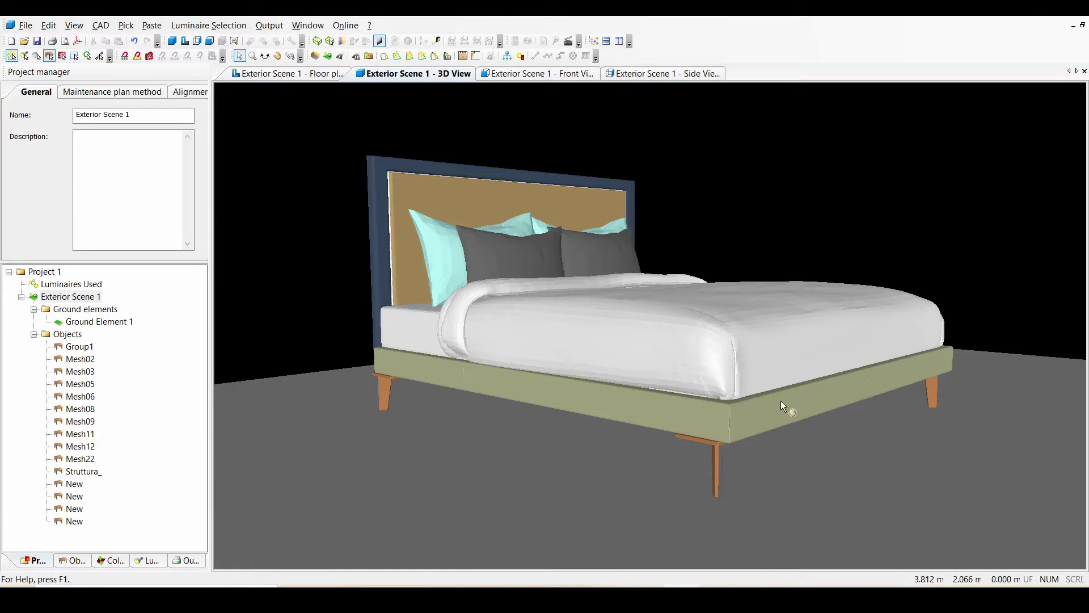
{"action": "middle_click_drag", "start_coordinate": [780, 403], "coordinate": [833, 340]}
{"action": "scroll", "coordinate": [821, 359], "scroll_direction": "up", "scroll_amount": 1}
{"action": "left_click", "coordinate": [829, 370]}
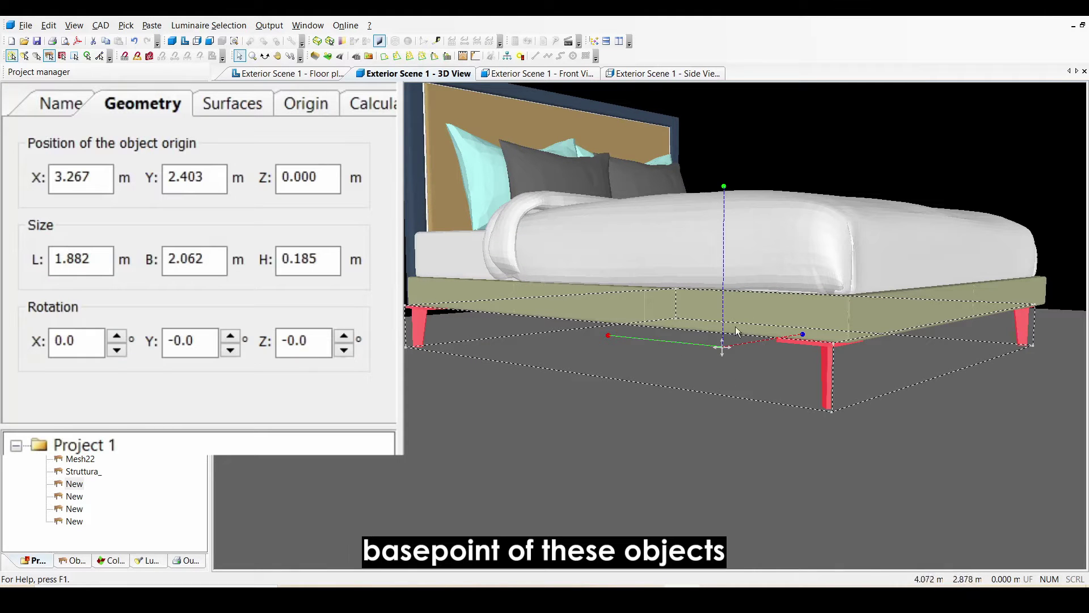
{"action": "left_click", "coordinate": [437, 183]}
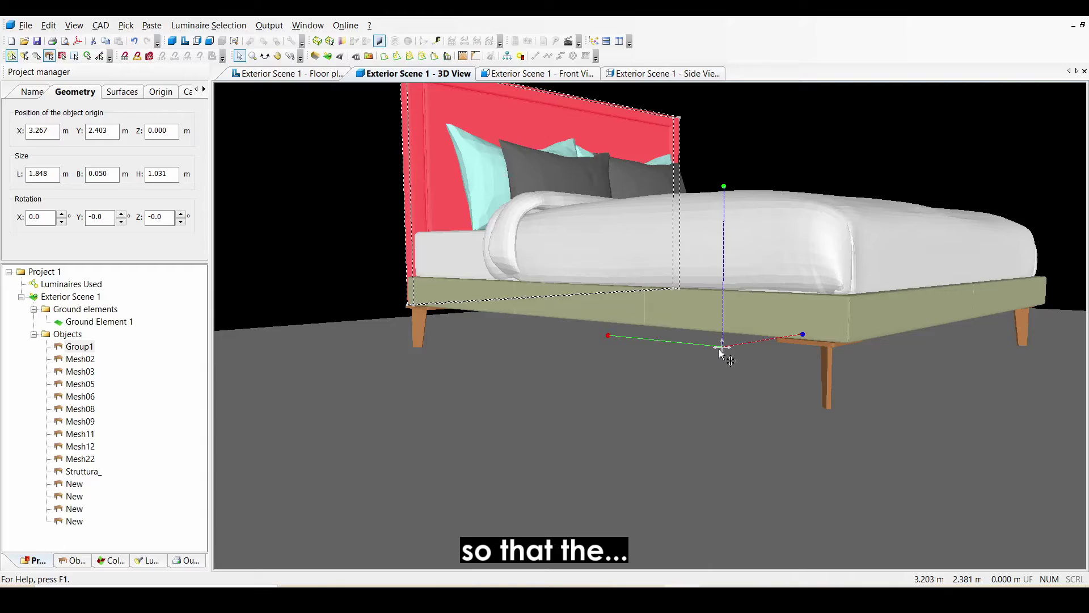
{"action": "middle_click_drag", "start_coordinate": [771, 280], "coordinate": [768, 359]}
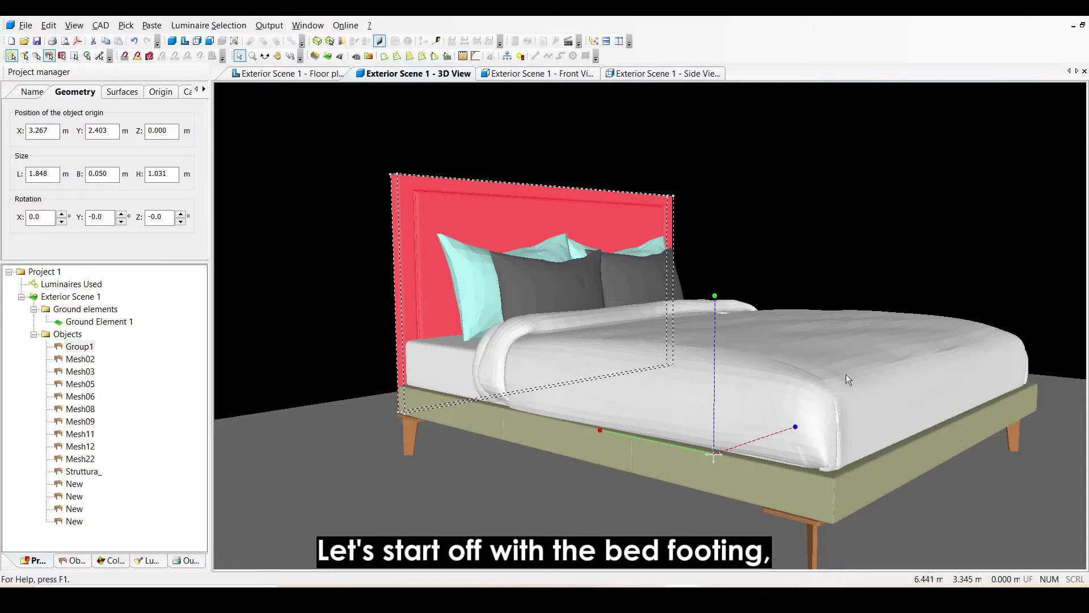
Step: Save the bed legs as the object file 'bed fooring'
{"action": "left_click", "coordinate": [816, 541]}
{"action": "left_click", "coordinate": [26, 26]}
{"action": "mouse_move", "coordinate": [82, 148]}
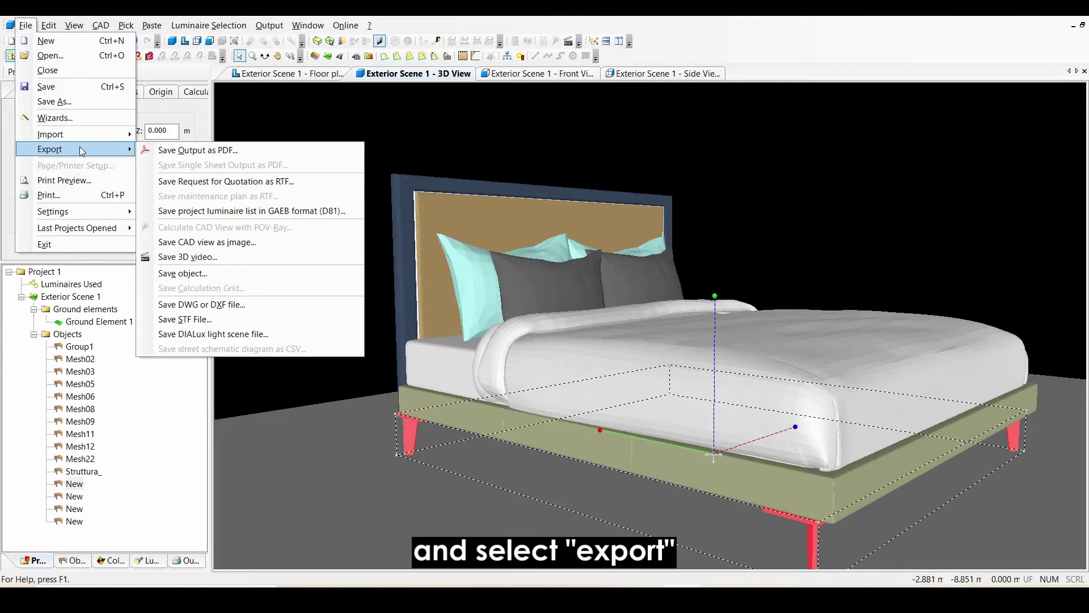
{"action": "left_click", "coordinate": [232, 273]}
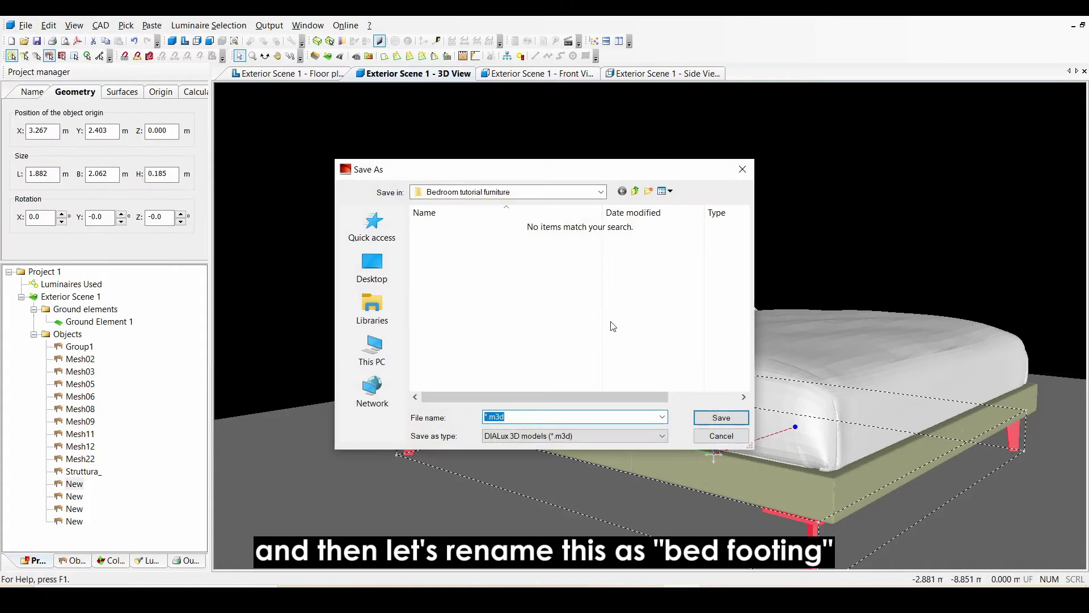
{"action": "type", "text": "bed fooring"}
{"action": "left_click", "coordinate": [722, 418]}
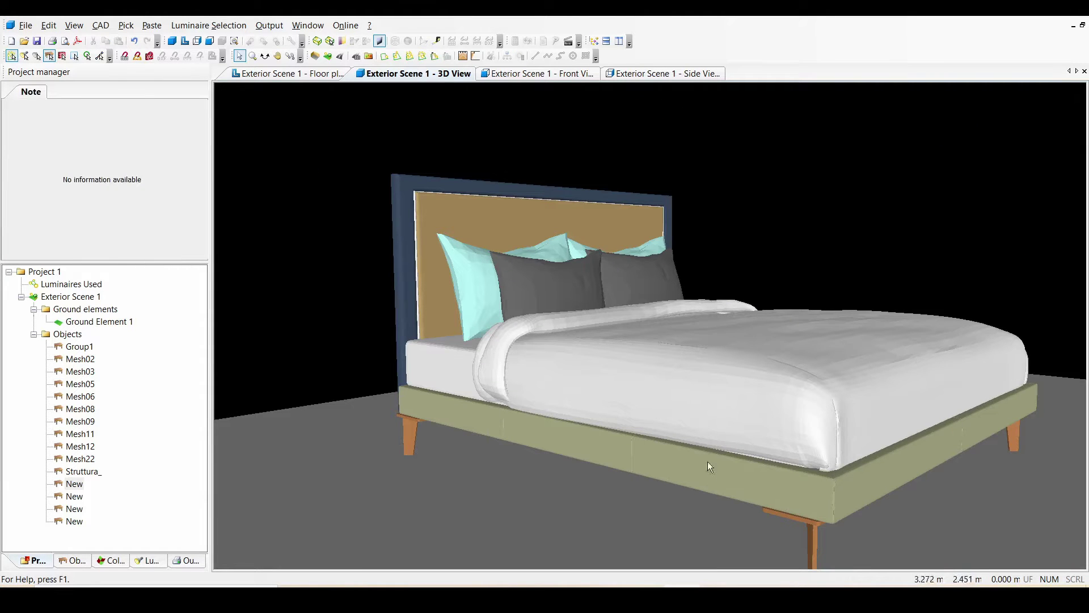
Step: Save the bed base frame as the object file 'bed base'
{"action": "left_click", "coordinate": [707, 475]}
{"action": "left_click", "coordinate": [25, 25]}
{"action": "mouse_move", "coordinate": [63, 148]}
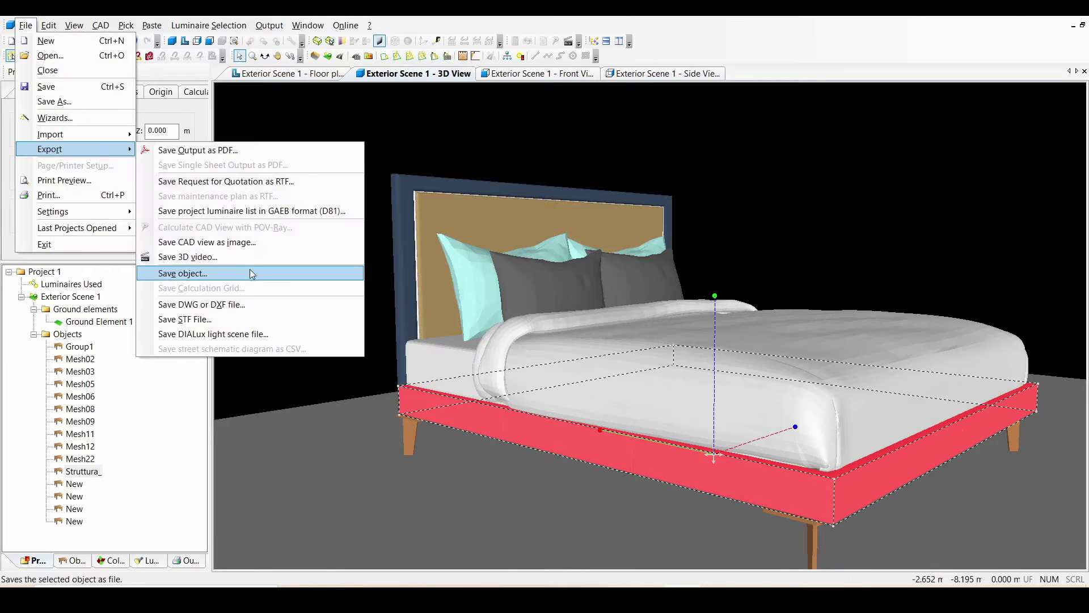
{"action": "left_click", "coordinate": [248, 272]}
{"action": "type", "text": "bed base"}
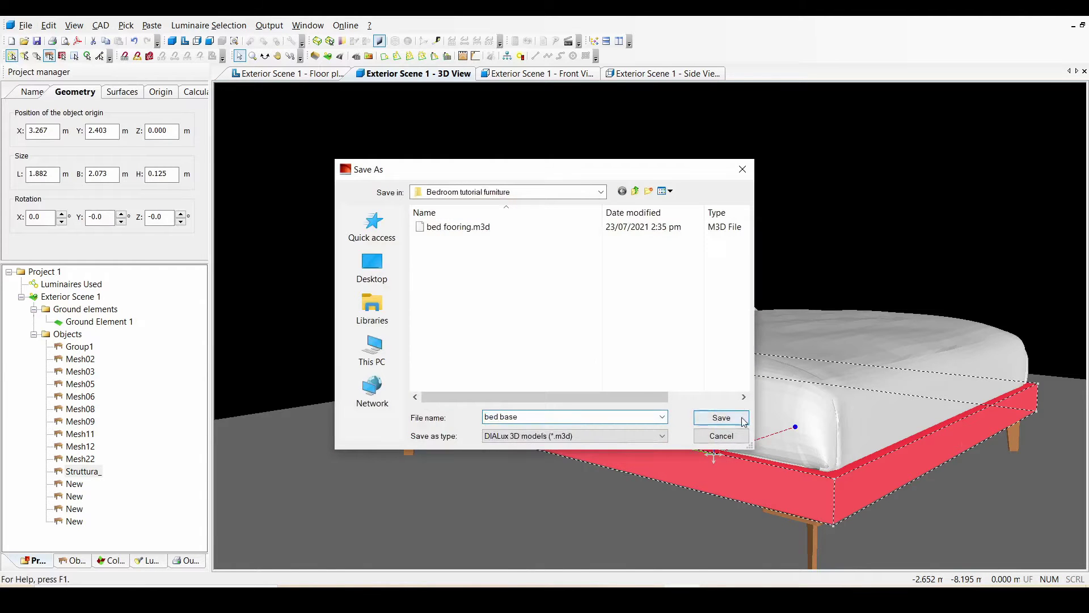
{"action": "left_click", "coordinate": [721, 417]}
Step: Save the mattress and duvet part as the object file 'bed matress'
{"action": "left_click", "coordinate": [681, 354]}
{"action": "left_click", "coordinate": [26, 25]}
{"action": "mouse_move", "coordinate": [62, 148]}
{"action": "left_click", "coordinate": [248, 272]}
{"action": "type", "text": "bed matress"}
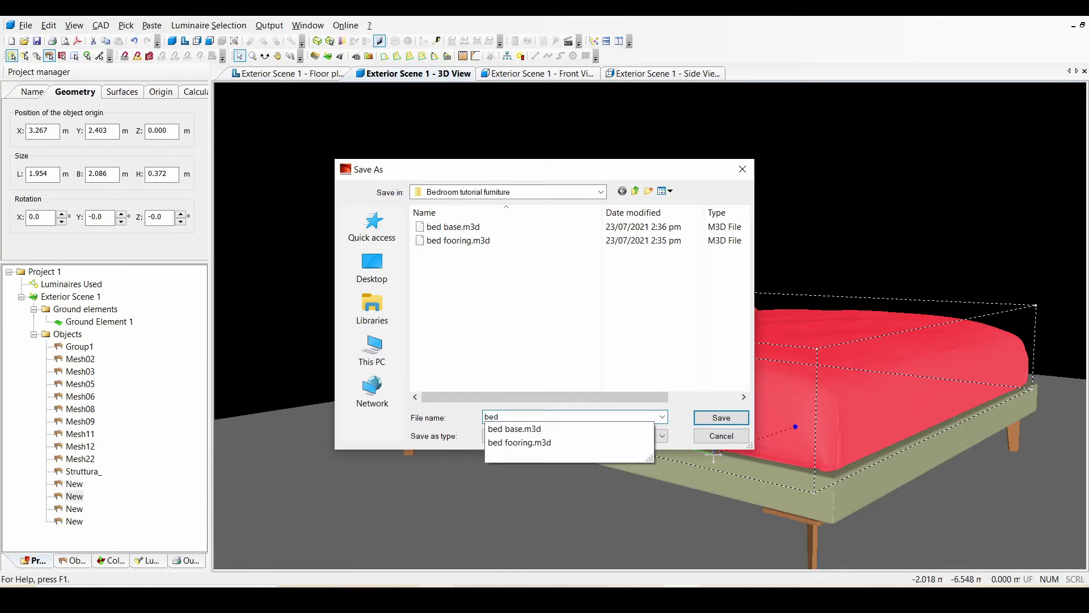
{"action": "left_click", "coordinate": [731, 420]}
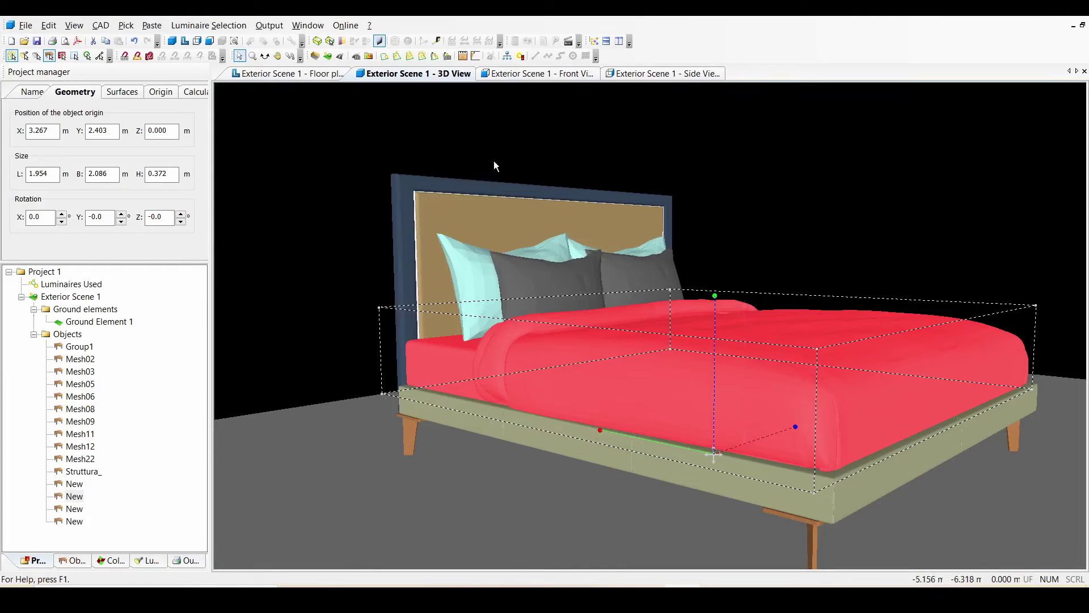
Step: Reselect the mattress and save it again as 'bed mattress'
{"action": "left_click", "coordinate": [25, 25]}
{"action": "mouse_move", "coordinate": [49, 148]}
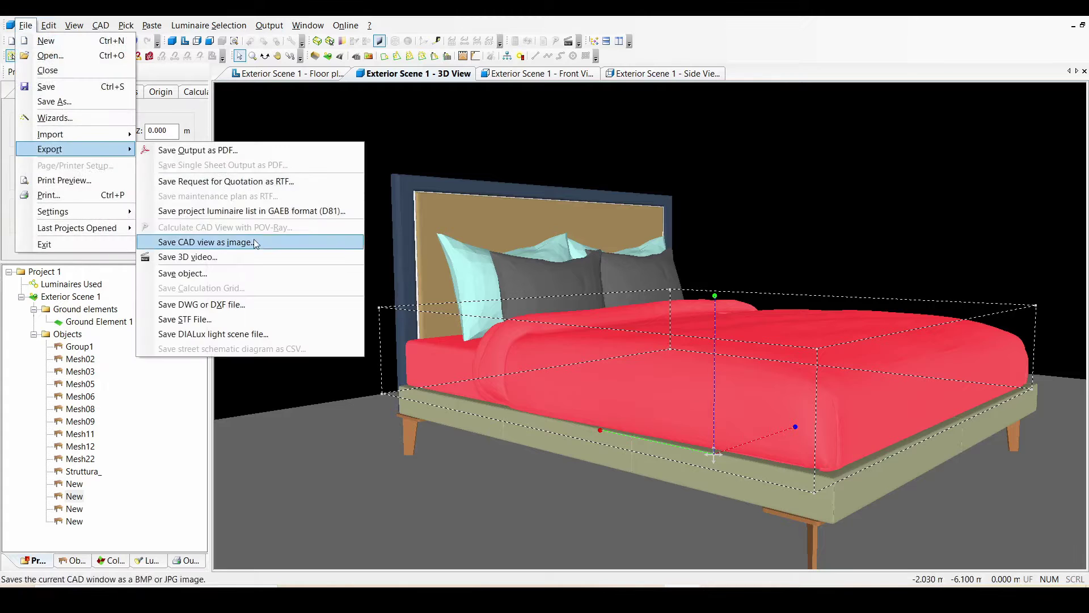
{"action": "left_click", "coordinate": [227, 221]}
{"action": "left_click", "coordinate": [79, 386]}
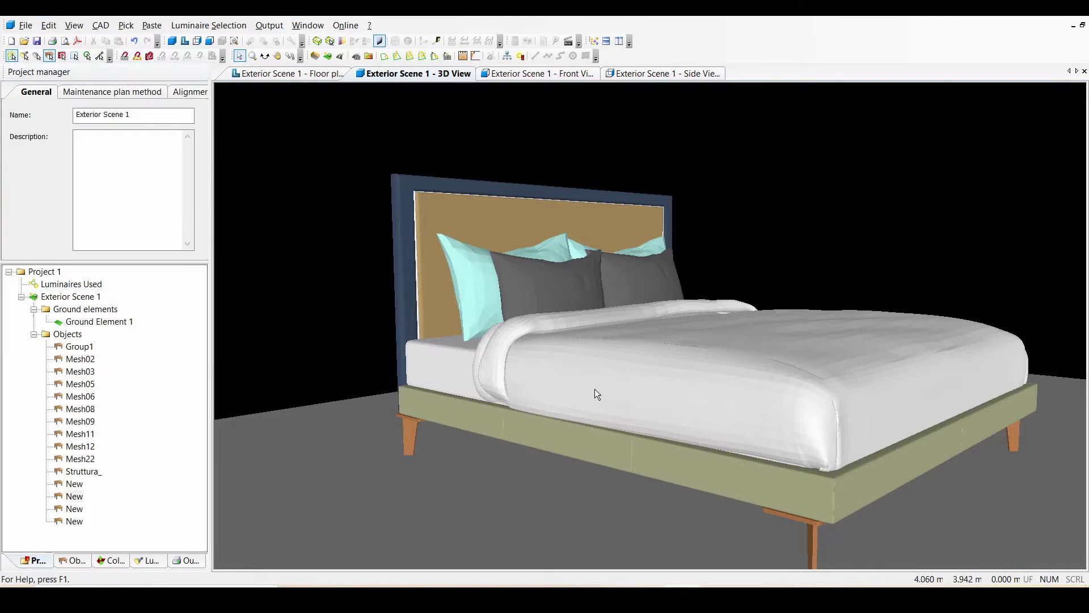
{"action": "left_click", "coordinate": [594, 389]}
{"action": "left_click", "coordinate": [27, 26]}
{"action": "mouse_move", "coordinate": [49, 149]}
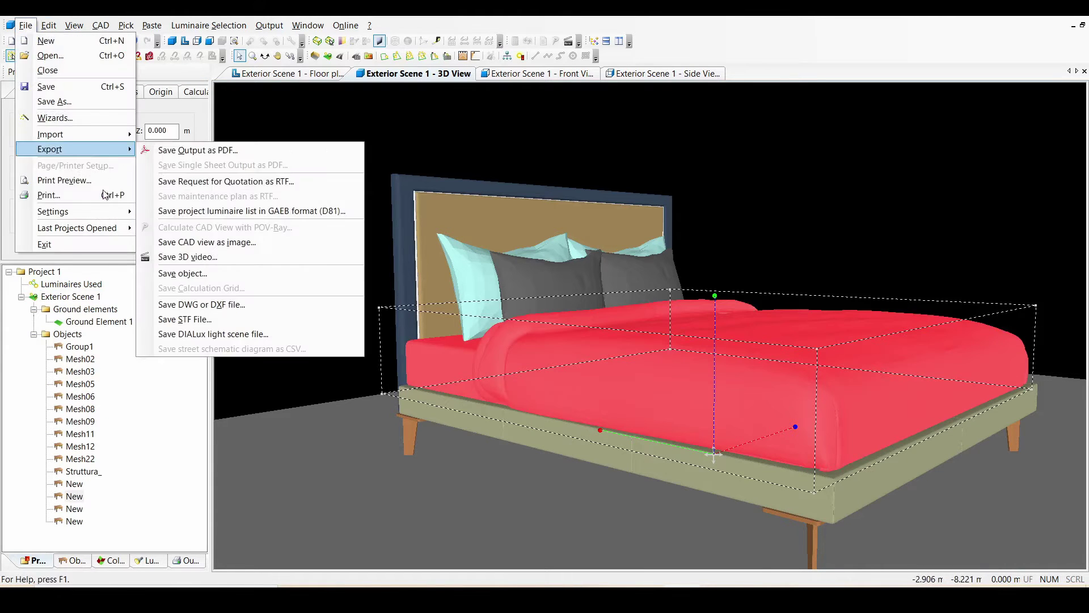
{"action": "left_click", "coordinate": [210, 272]}
{"action": "type", "text": "bed mattress"}
{"action": "left_click", "coordinate": [733, 416]}
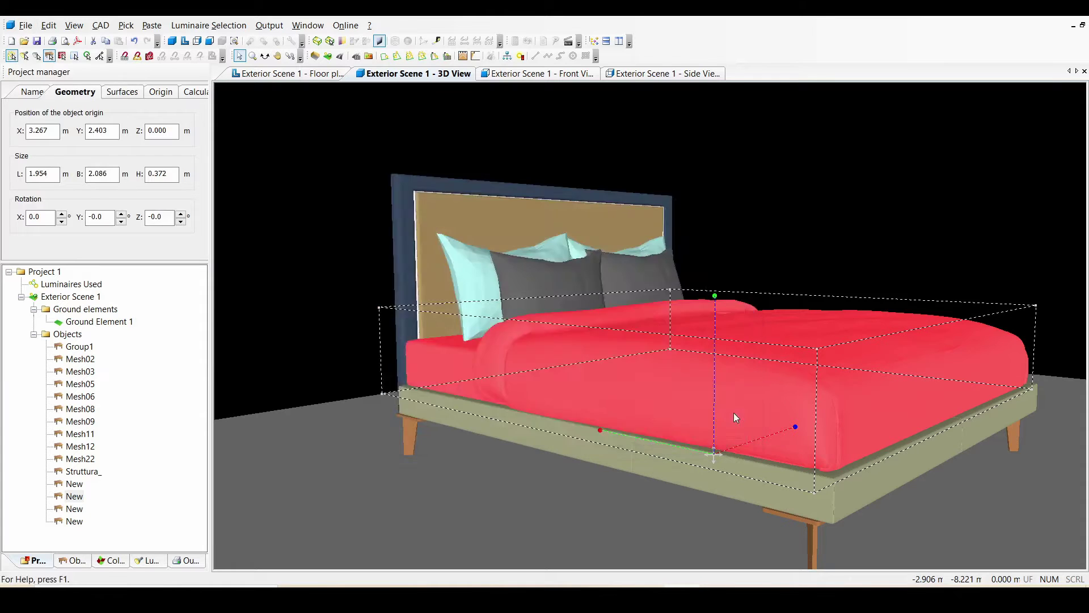
Step: Save the headboard as the object file 'bed headboard'
{"action": "left_click", "coordinate": [426, 224]}
{"action": "left_click", "coordinate": [26, 26]}
{"action": "mouse_move", "coordinate": [48, 149]}
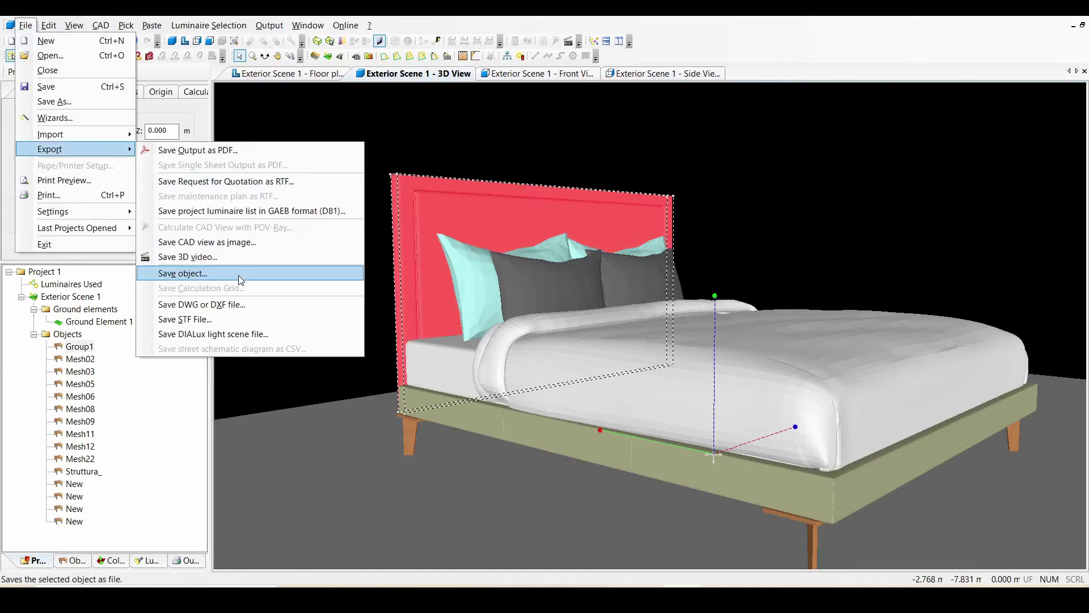
{"action": "left_click", "coordinate": [193, 274]}
{"action": "type", "text": "bed headb"}
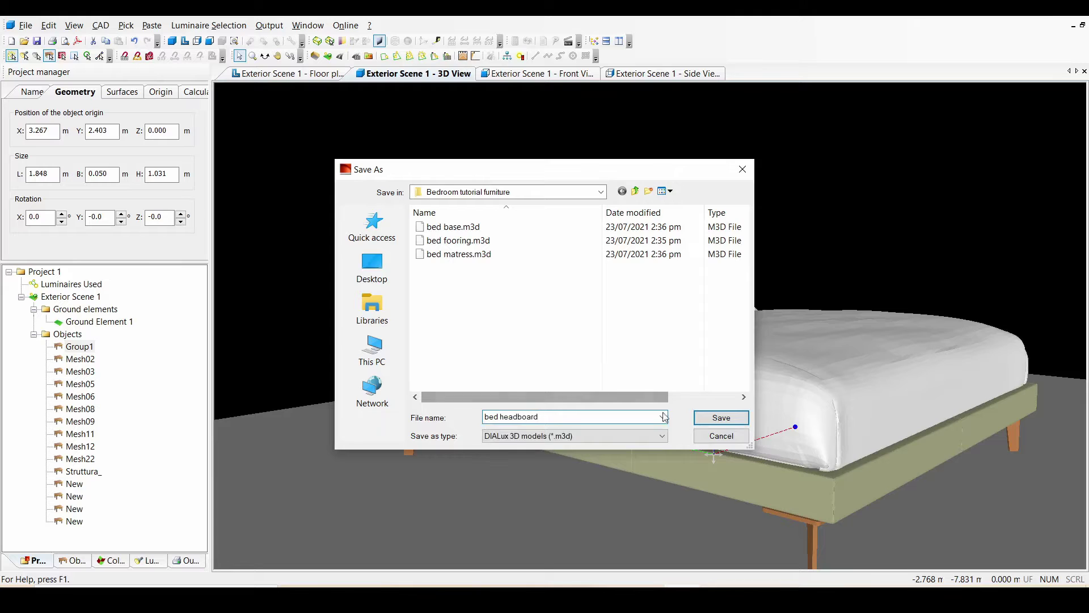
{"action": "type", "text": "oard"}
{"action": "left_click", "coordinate": [701, 414]}
Step: Save the first pair of pillows as the object file 'bed pillow'
{"action": "left_click", "coordinate": [576, 282]}
{"action": "left_click", "coordinate": [25, 26]}
{"action": "mouse_move", "coordinate": [50, 149]}
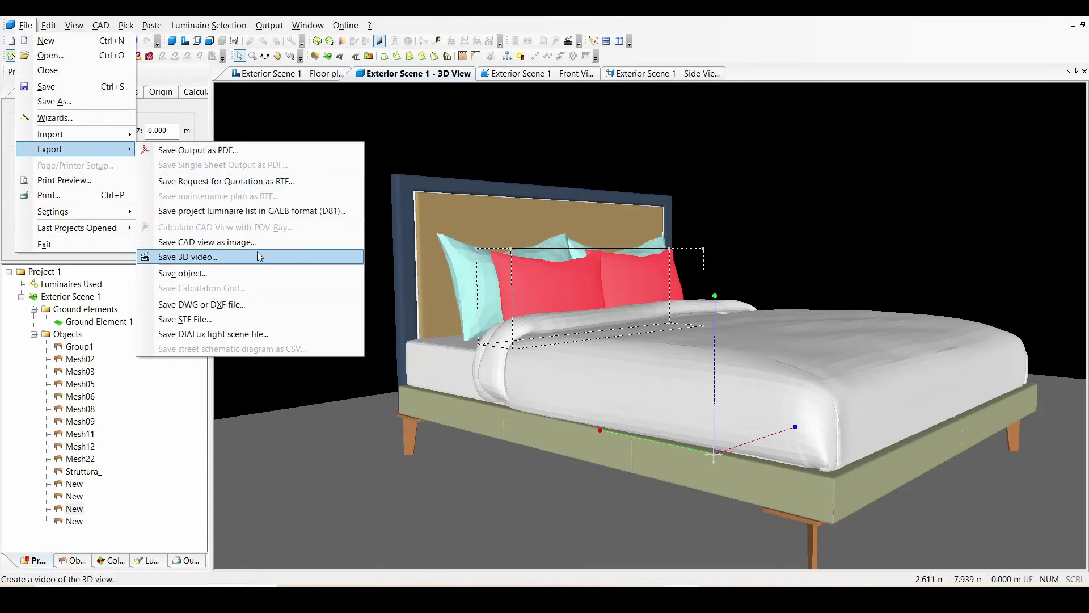
{"action": "left_click", "coordinate": [255, 273]}
{"action": "type", "text": "bed pillow"}
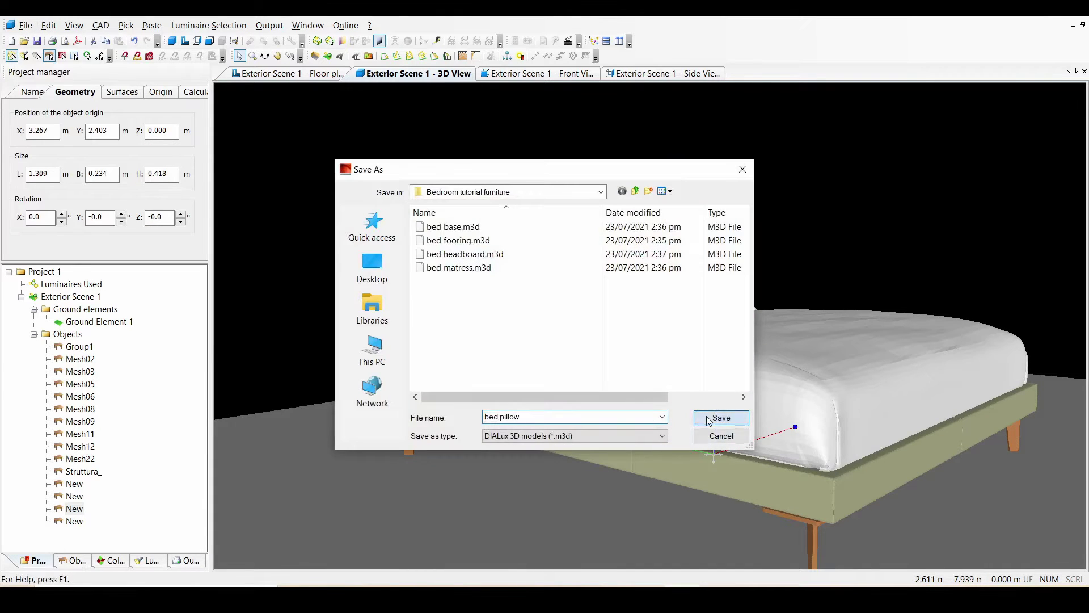
{"action": "left_click", "coordinate": [710, 421]}
Step: Save the other pair of pillows as a second pillow object file
{"action": "left_click", "coordinate": [483, 284]}
{"action": "left_click", "coordinate": [25, 26]}
{"action": "mouse_move", "coordinate": [95, 148]}
{"action": "left_click", "coordinate": [278, 274]}
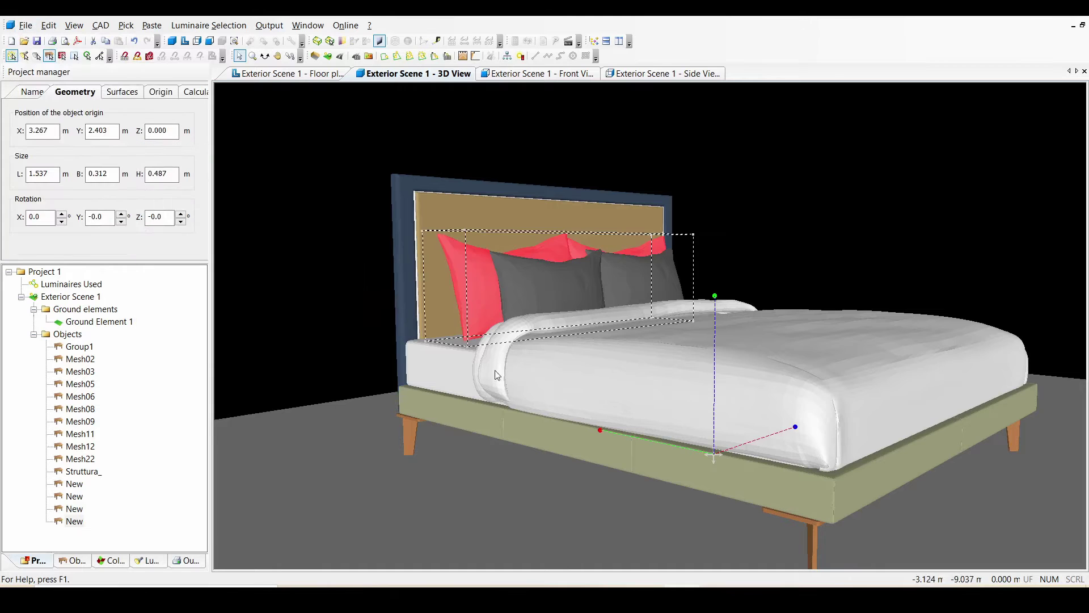
{"action": "type", "text": "bed pillow2"}
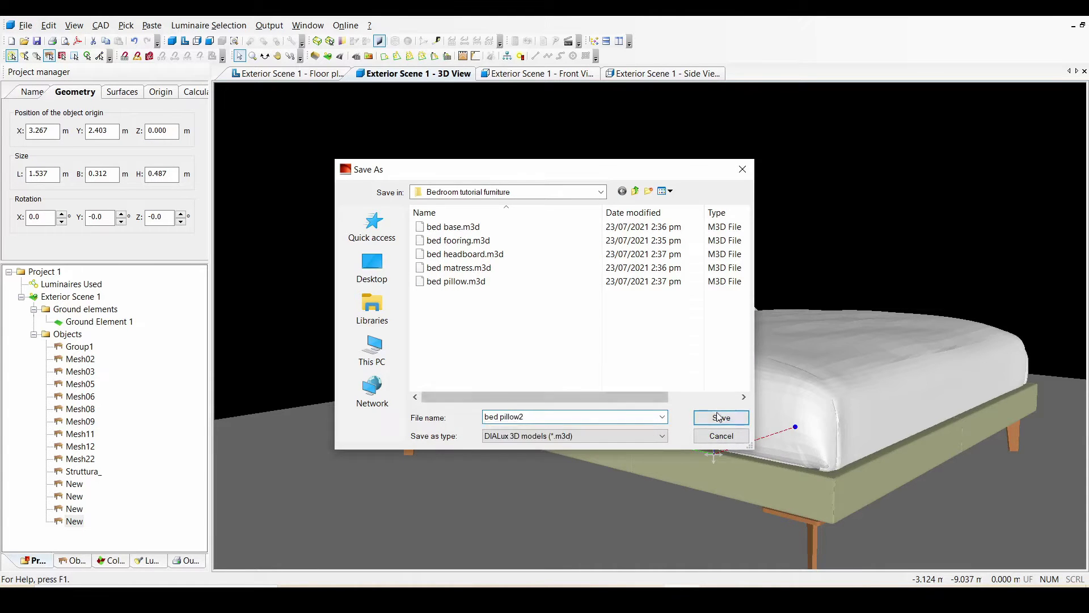
{"action": "left_click", "coordinate": [721, 417]}
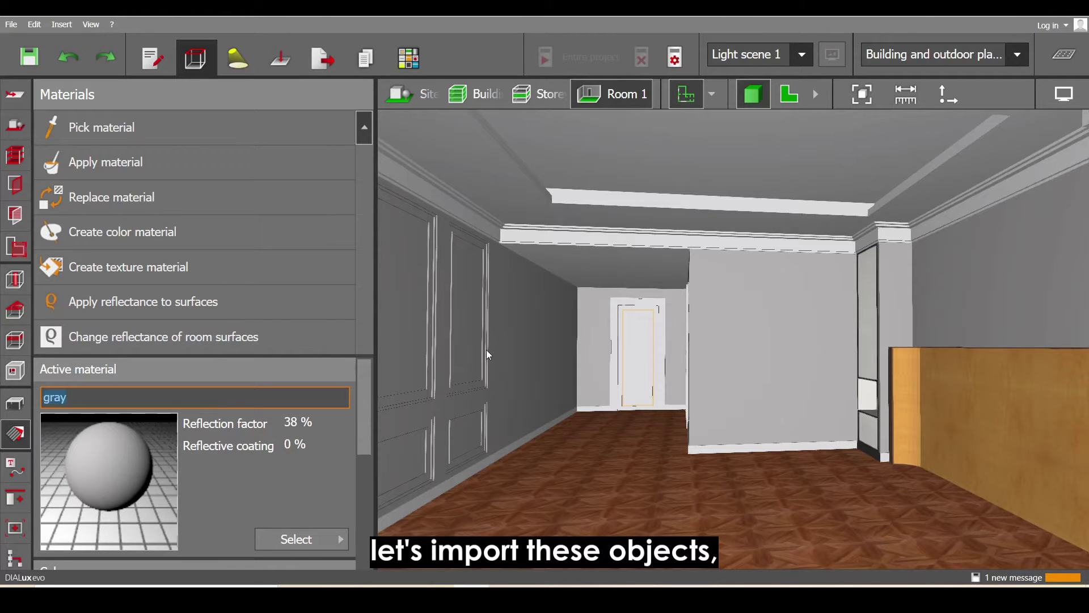
Step: Import the bed fooring.m3d furniture file into DIALux evo
{"action": "left_click", "coordinate": [11, 25]}
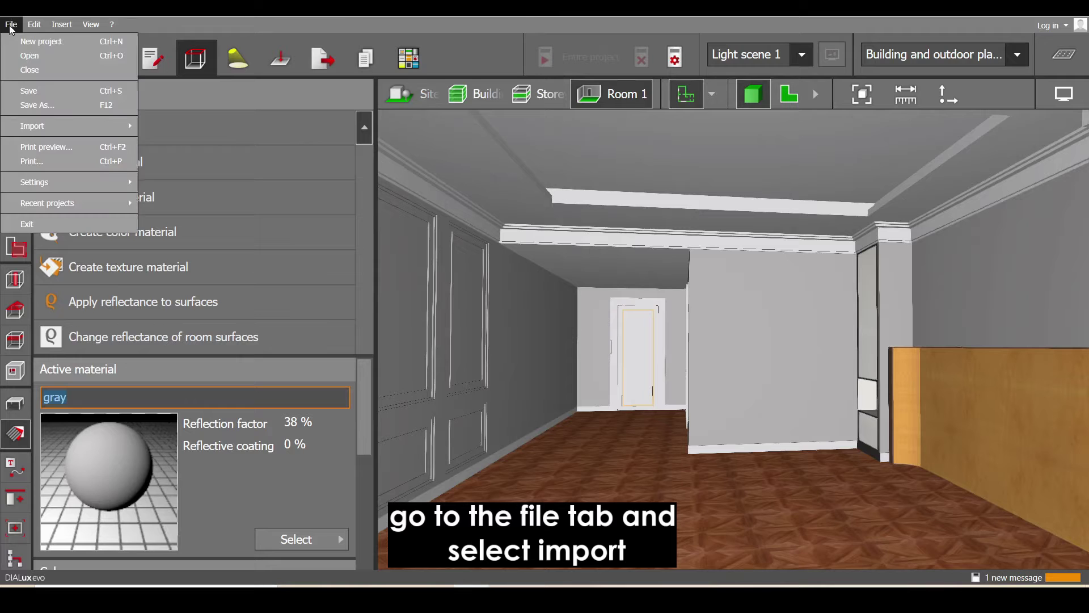
{"action": "left_click", "coordinate": [57, 125]}
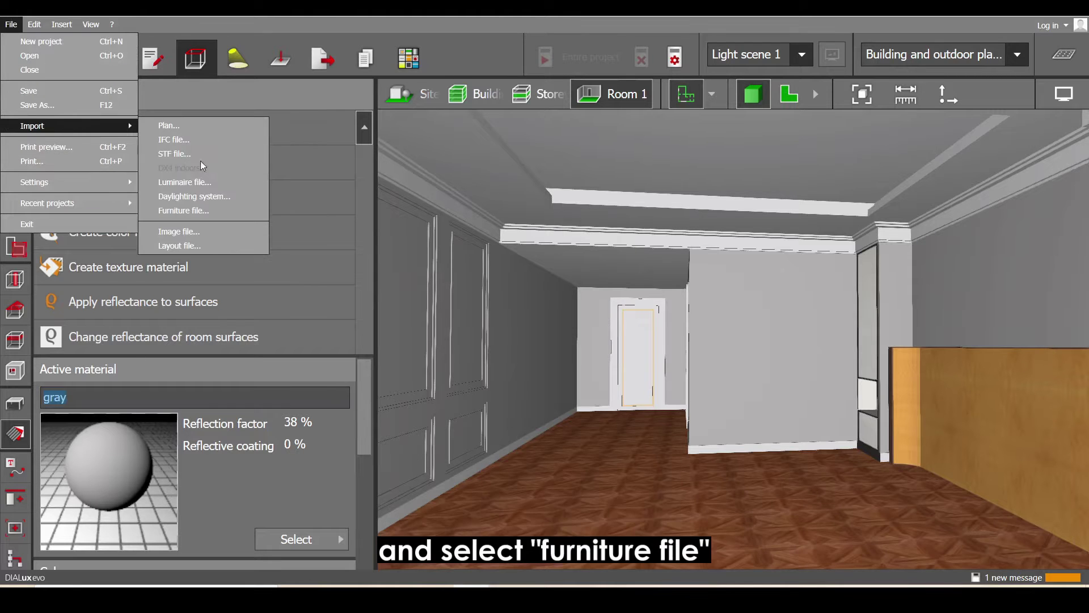
{"action": "left_click", "coordinate": [202, 212]}
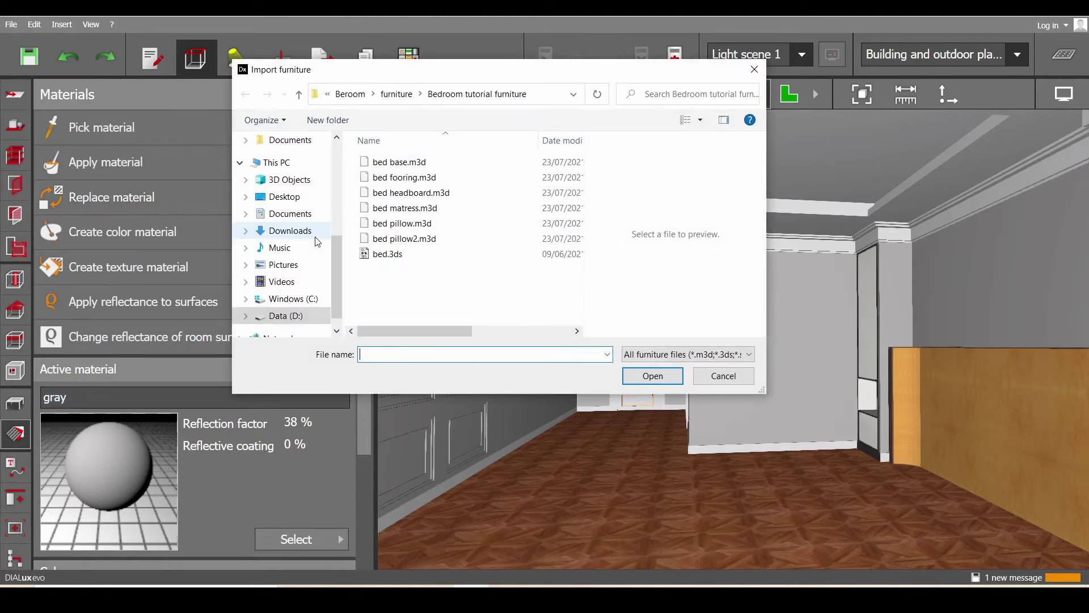
{"action": "left_click", "coordinate": [436, 180]}
{"action": "left_click", "coordinate": [652, 376]}
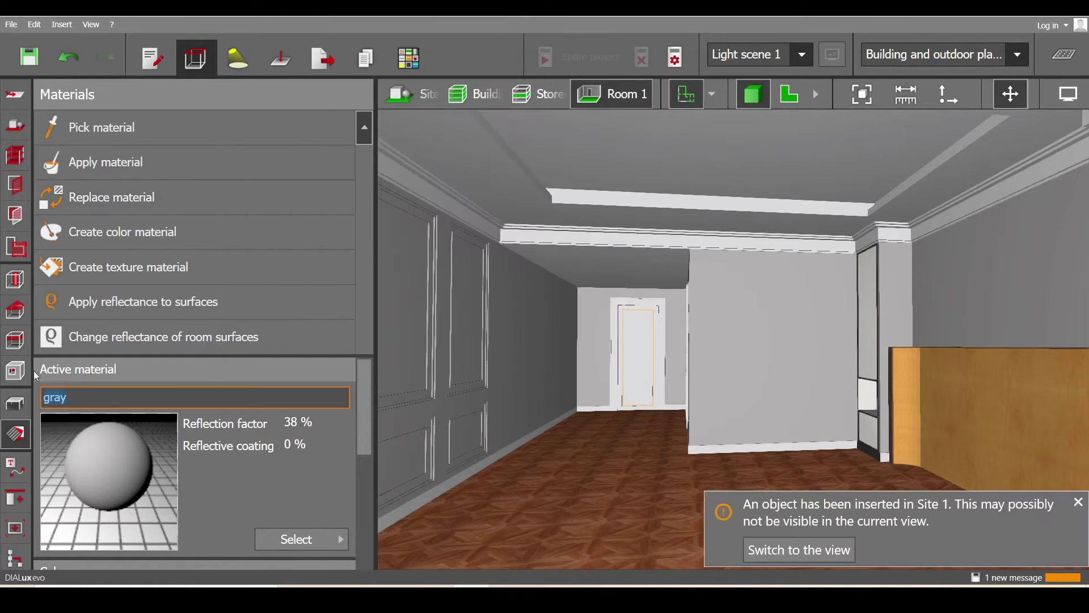
Step: Position the bed footing at X 2 and Y 2
{"action": "left_click", "coordinate": [17, 405]}
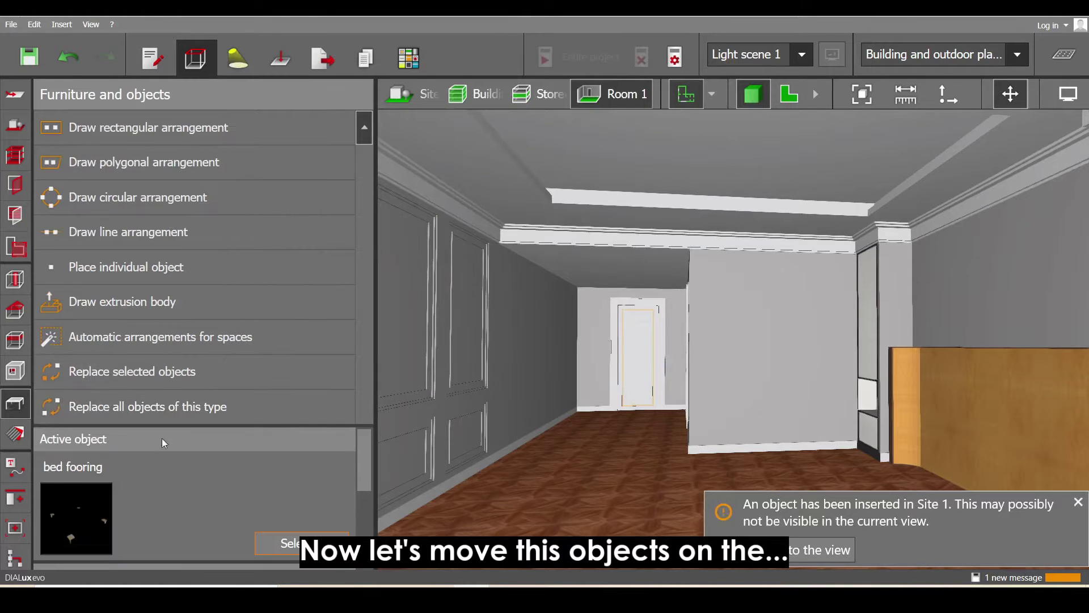
{"action": "left_click_drag", "start_coordinate": [364, 475], "coordinate": [363, 552]}
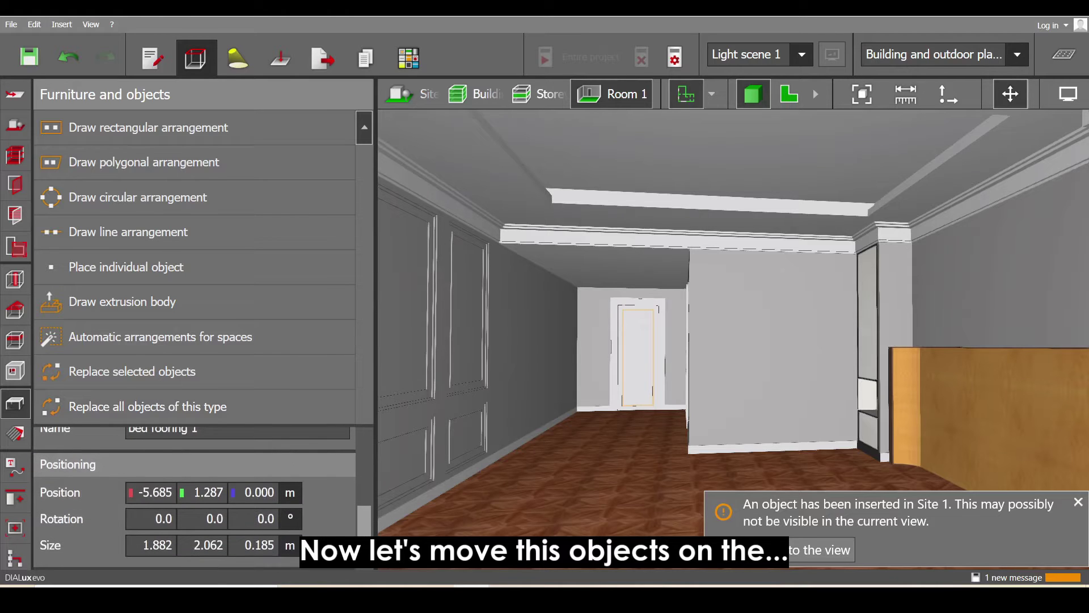
{"action": "left_click", "coordinate": [136, 498]}
{"action": "type", "text": "2"}
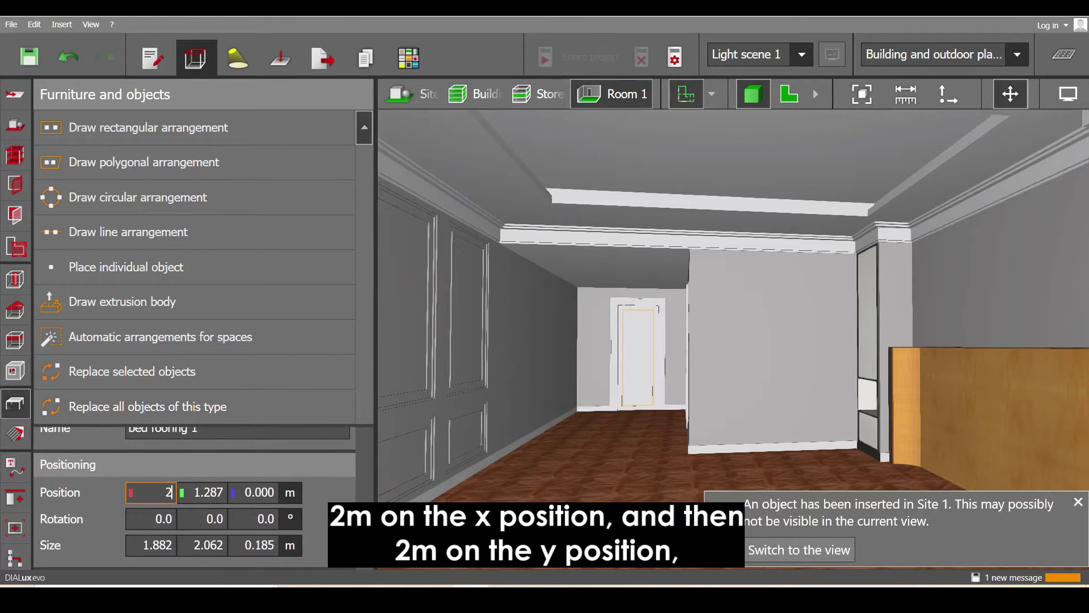
{"action": "left_click", "coordinate": [211, 492]}
{"action": "type", "text": "2"}
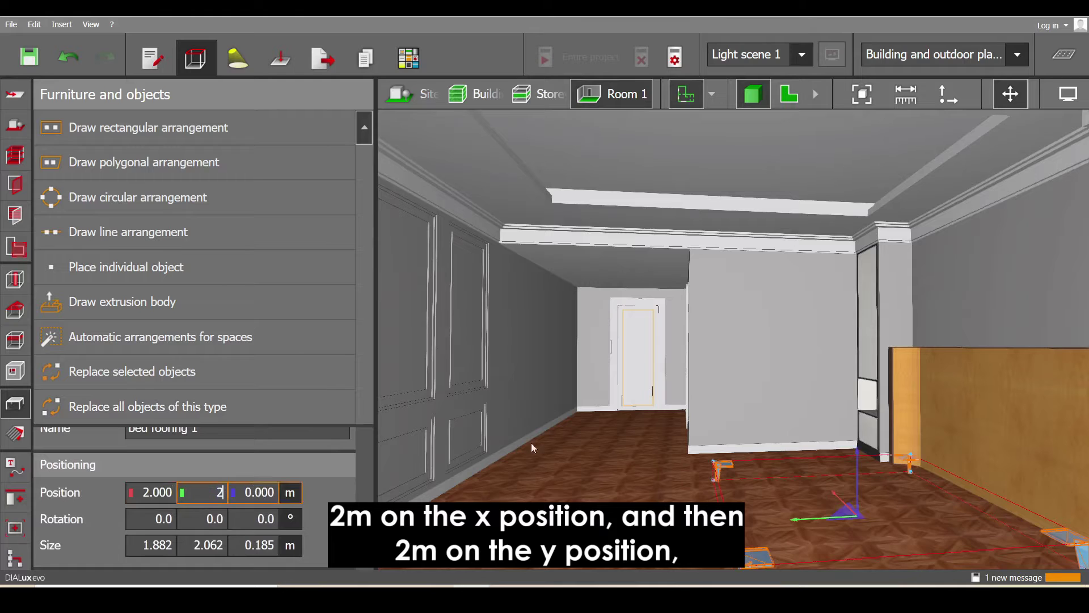
{"action": "key", "text": "Return"}
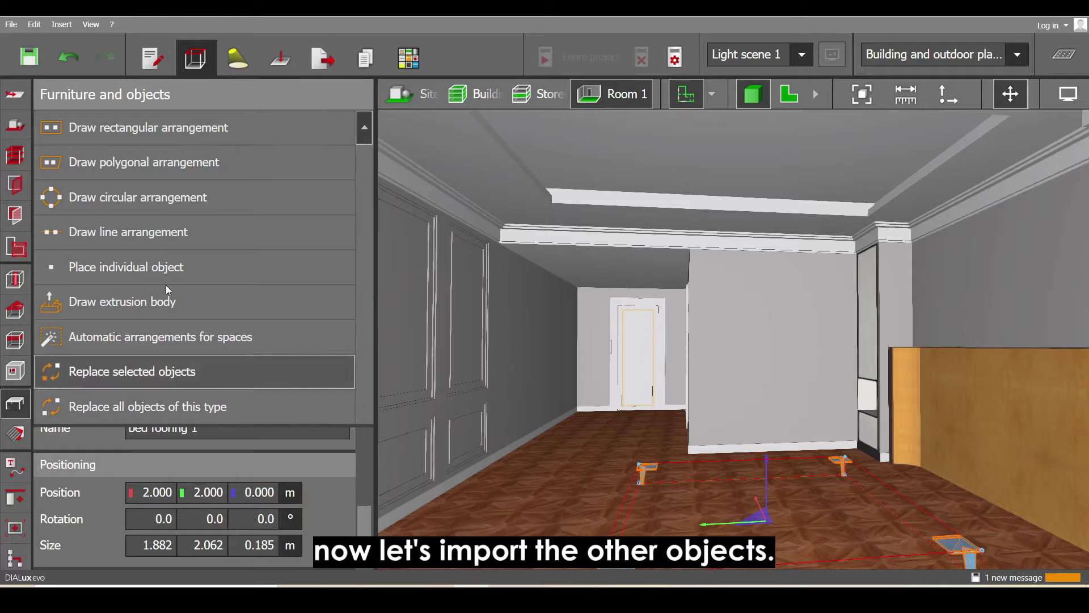
Step: Import the bed base file and place it at X 2, Y 2
{"action": "left_click", "coordinate": [11, 24]}
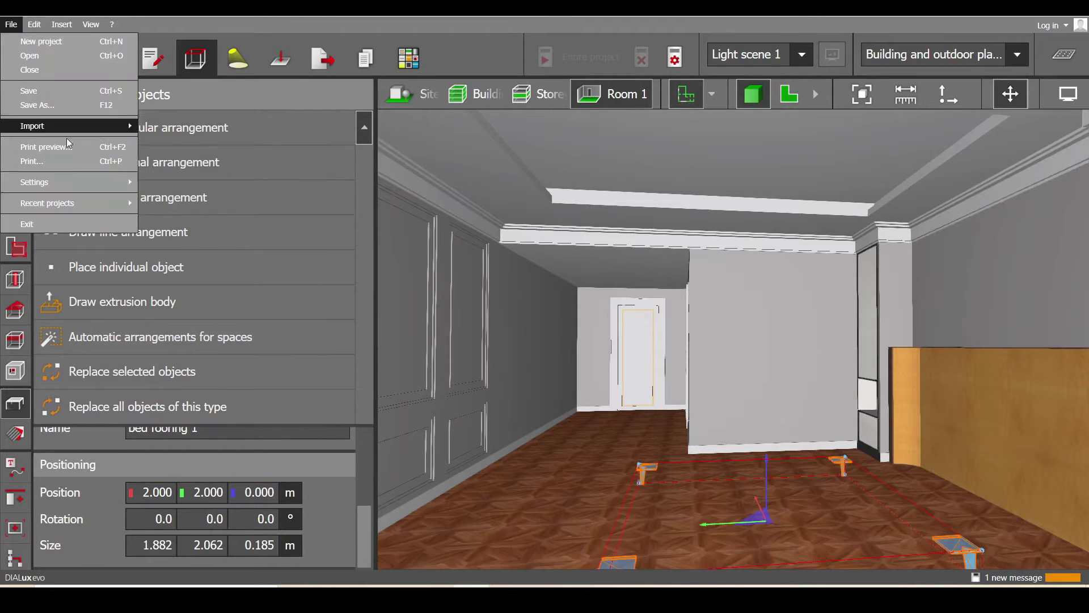
{"action": "mouse_move", "coordinate": [39, 160]}
{"action": "left_click", "coordinate": [182, 211]}
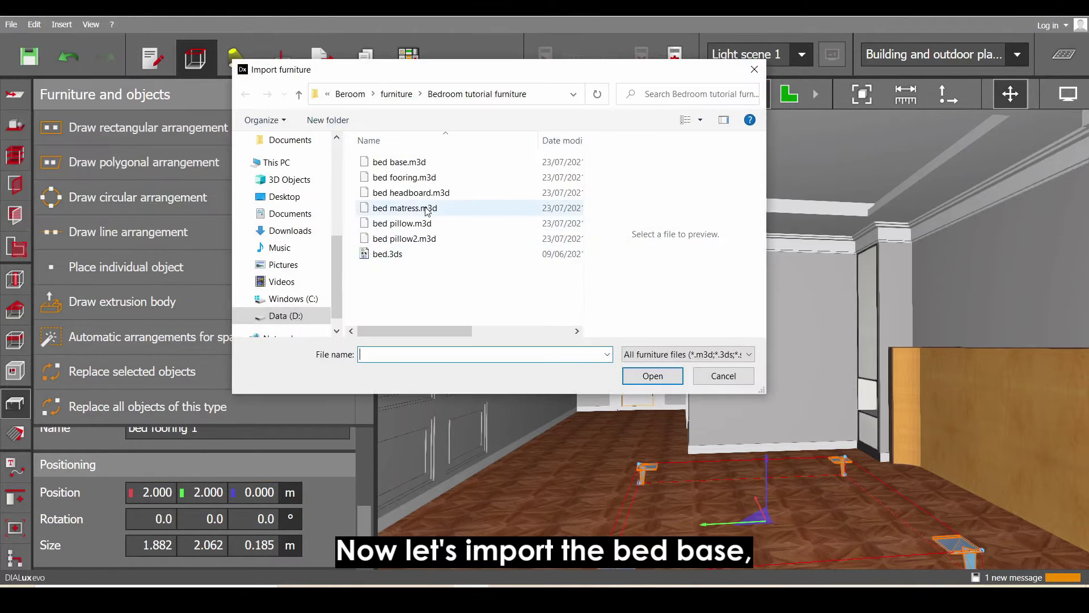
{"action": "double_click", "coordinate": [400, 162]}
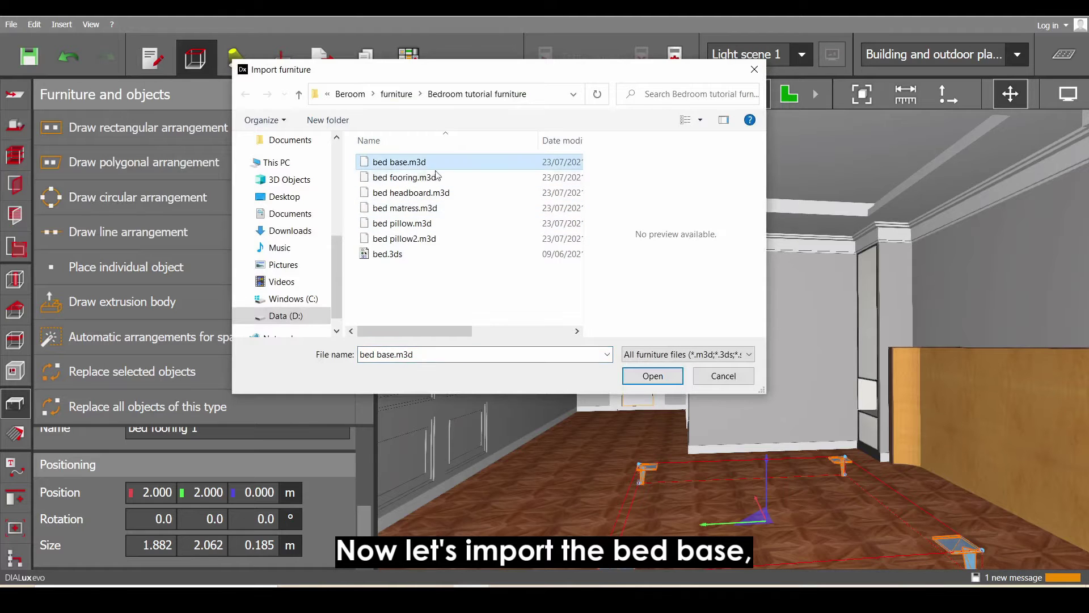
{"action": "left_click_drag", "start_coordinate": [369, 458], "coordinate": [362, 527]}
{"action": "left_click", "coordinate": [168, 508]}
{"action": "left_click", "coordinate": [213, 508]}
{"action": "left_click", "coordinate": [214, 508]}
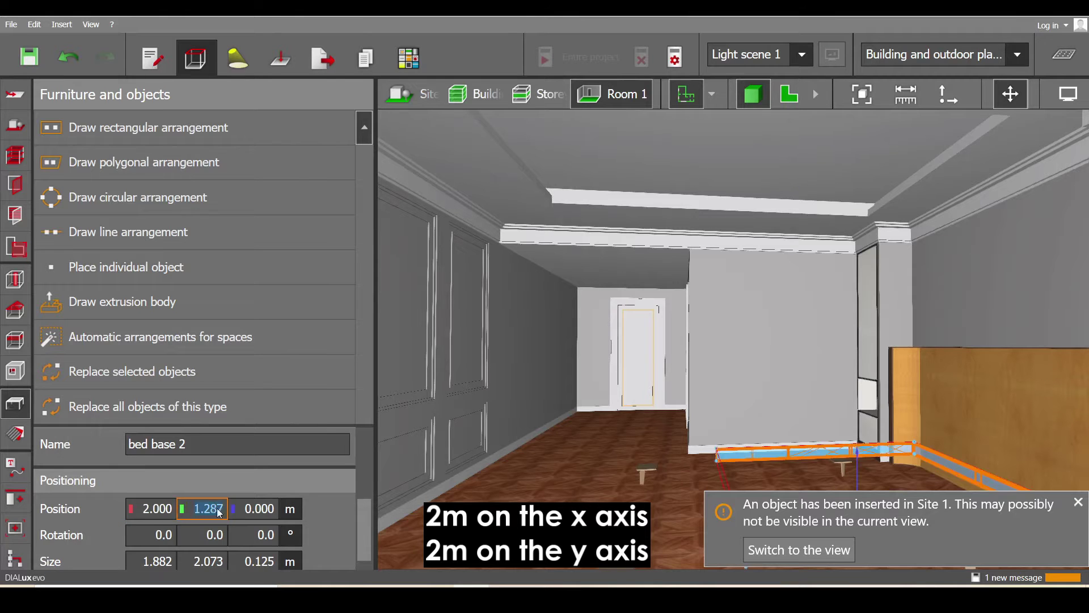
{"action": "type", "text": "2"}
{"action": "key", "text": "Return"}
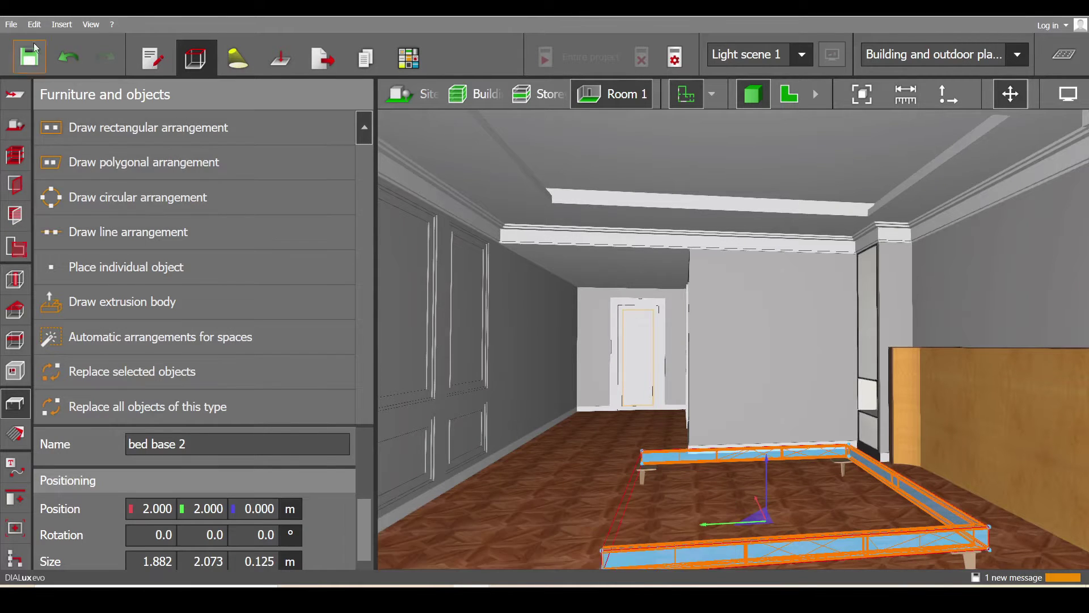
Step: Import bed matress.m3d and place it at X 2, Y 2
{"action": "left_click", "coordinate": [10, 23]}
{"action": "mouse_move", "coordinate": [84, 126]}
{"action": "left_click", "coordinate": [218, 209]}
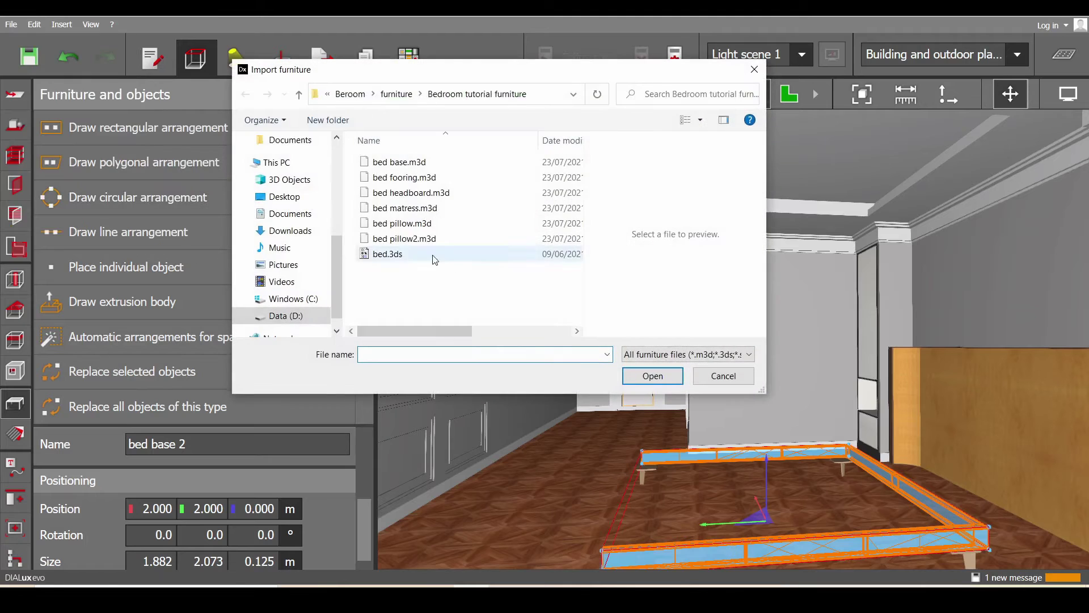
{"action": "left_click", "coordinate": [429, 208]}
{"action": "double_click", "coordinate": [430, 212]}
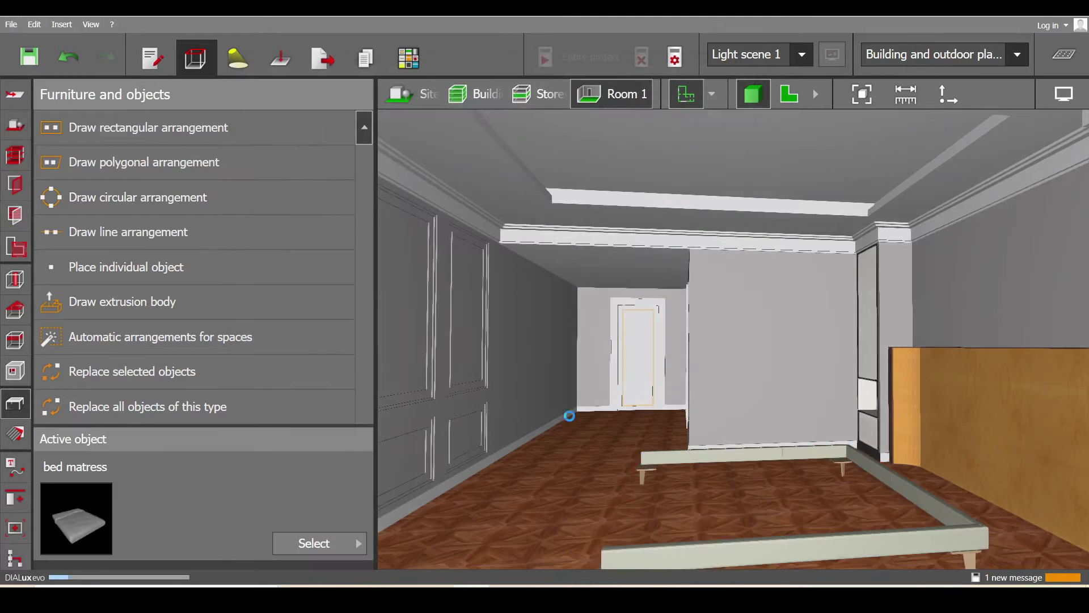
{"action": "type", "text": "2"}
{"action": "key", "text": "Tab"}
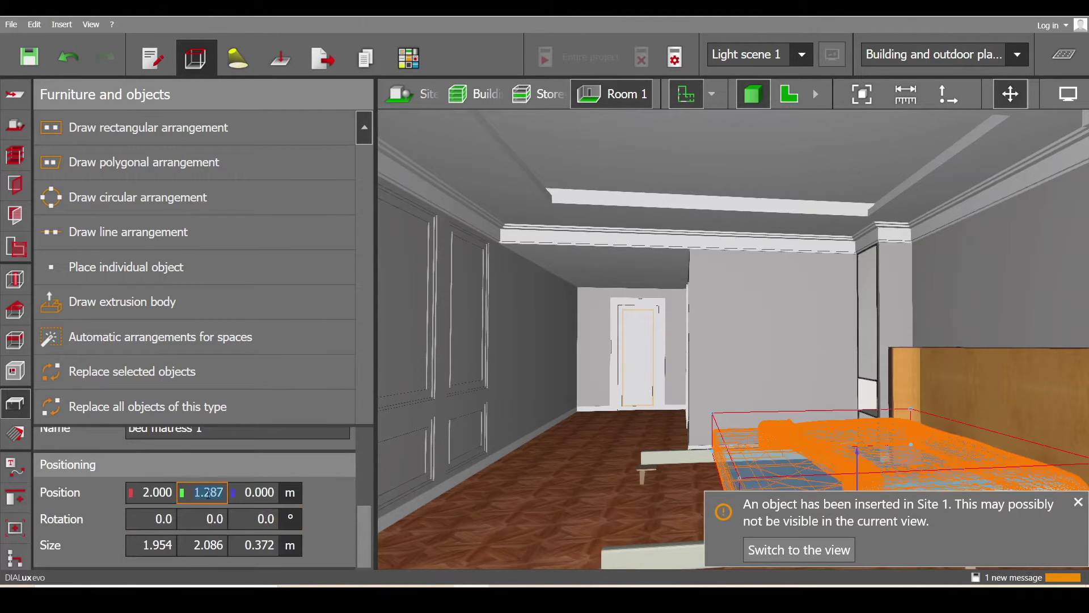
{"action": "type", "text": "2"}
{"action": "key", "text": "Tab"}
Step: Import bed pillow.m3d and place it at X 2, Y 2
{"action": "left_click", "coordinate": [10, 24]}
{"action": "mouse_move", "coordinate": [86, 129]}
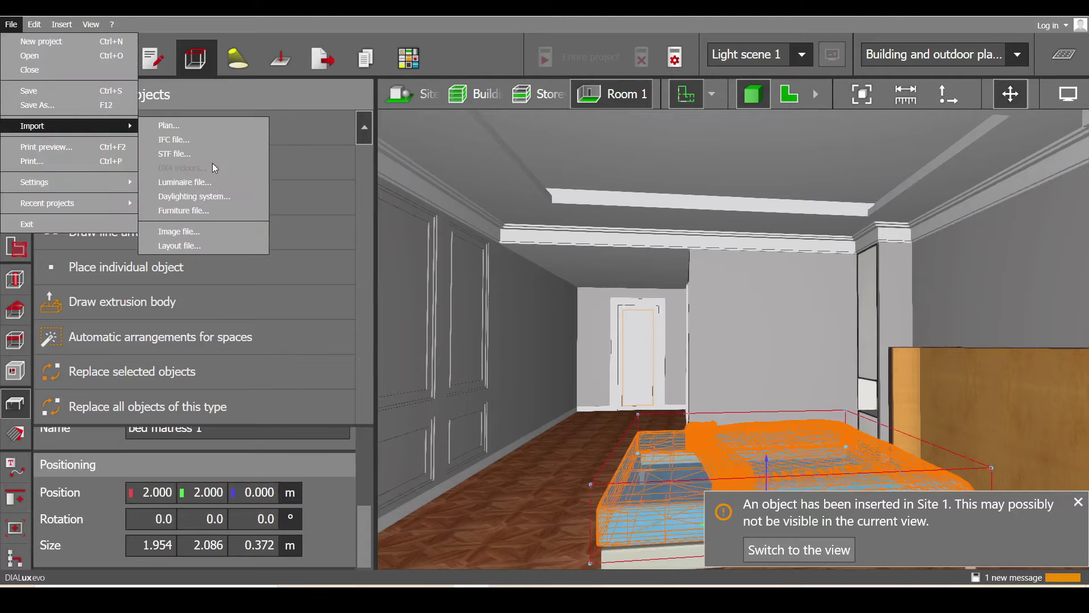
{"action": "left_click", "coordinate": [214, 210]}
{"action": "left_click", "coordinate": [432, 223]}
{"action": "left_click", "coordinate": [652, 375]}
{"action": "left_click", "coordinate": [164, 495]}
{"action": "type", "text": "2"}
{"action": "left_click", "coordinate": [211, 495]}
{"action": "type", "text": "2"}
{"action": "key", "text": "Return"}
Step: Import bed pillow2.m3d and place it at X 2, Y 2
{"action": "left_click", "coordinate": [11, 24]}
{"action": "mouse_move", "coordinate": [86, 129]}
{"action": "left_click", "coordinate": [211, 211]}
{"action": "left_click", "coordinate": [423, 235]}
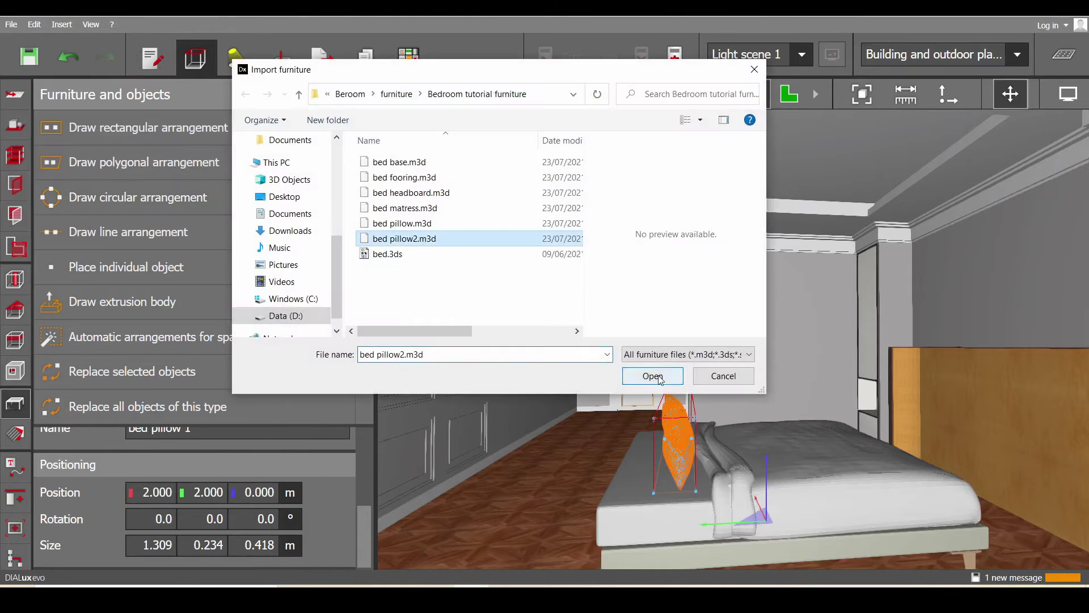
{"action": "left_click", "coordinate": [653, 376]}
{"action": "left_click_drag", "start_coordinate": [369, 474], "coordinate": [368, 555]}
{"action": "left_click", "coordinate": [161, 493]}
{"action": "type", "text": "2"}
{"action": "left_click", "coordinate": [210, 494]}
{"action": "type", "text": "2"}
{"action": "key", "text": "Return"}
Step: Import the bed headboard file and place it at X 2, Y 2
{"action": "left_click", "coordinate": [11, 24]}
{"action": "mouse_move", "coordinate": [86, 125]}
{"action": "left_click", "coordinate": [221, 207]}
{"action": "double_click", "coordinate": [404, 193]}
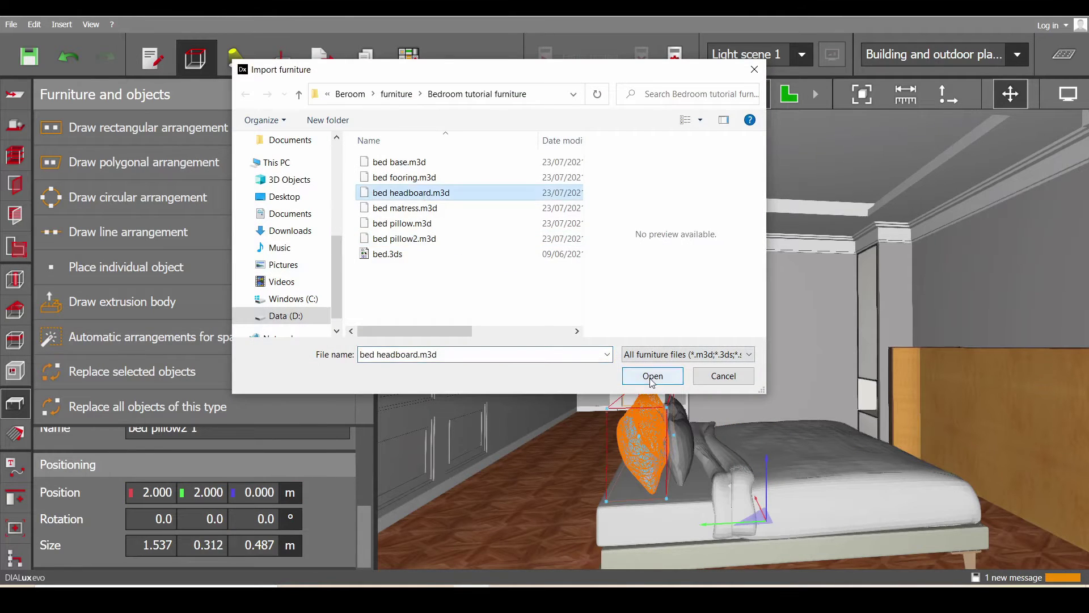
{"action": "left_click", "coordinate": [152, 492]}
{"action": "type", "text": "2"}
{"action": "key", "text": "Tab"}
{"action": "type", "text": "2"}
{"action": "key", "text": "Return"}
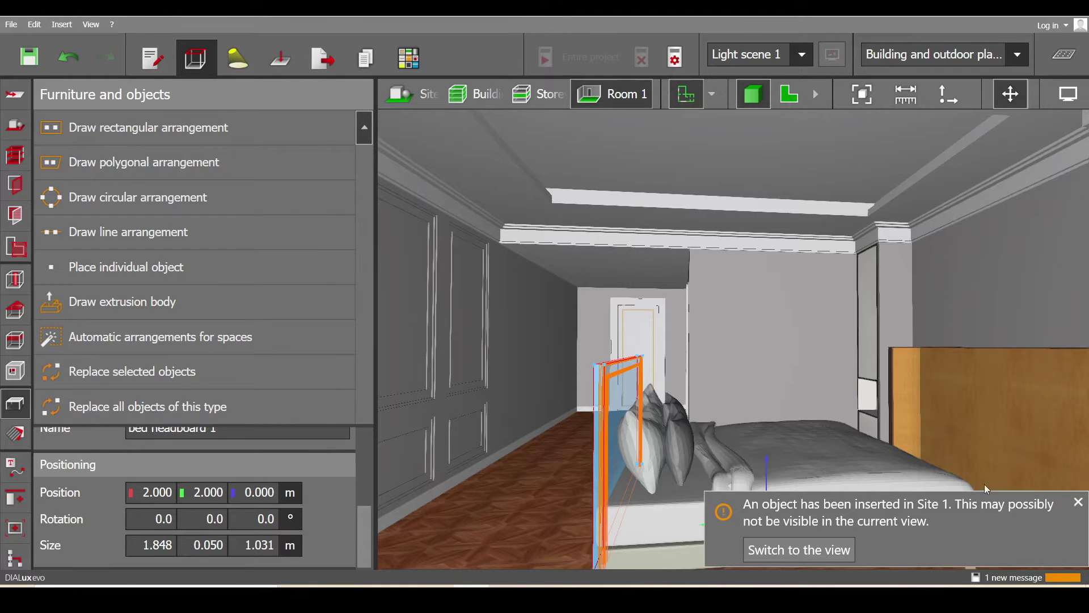
Step: Dismiss the object-inserted notification and switch to the 2D plan view
{"action": "left_click", "coordinate": [1079, 502]}
{"action": "right_click_drag", "start_coordinate": [720, 287], "coordinate": [747, 325]}
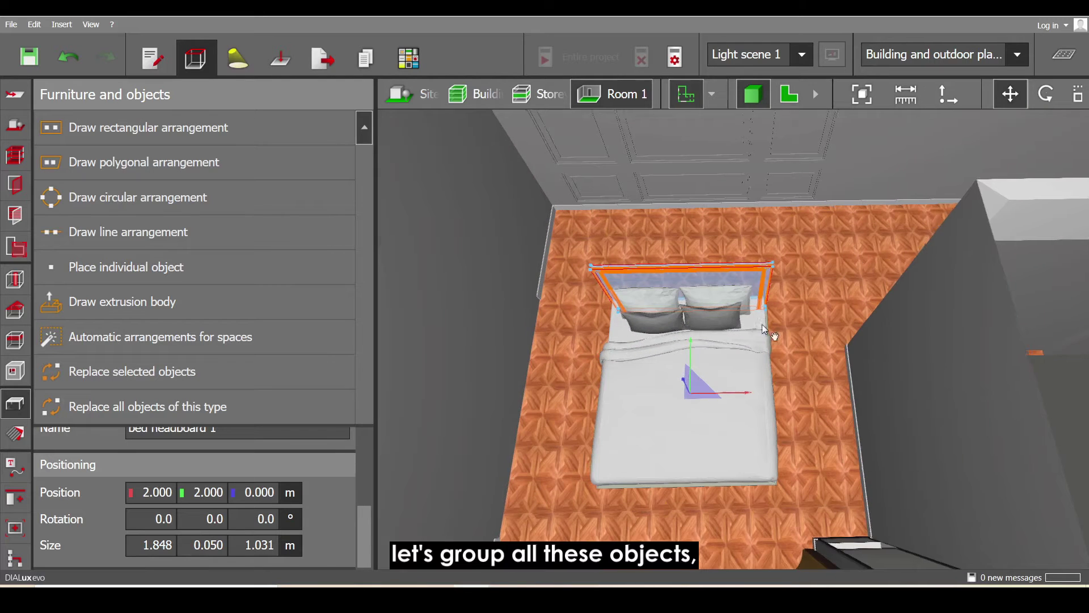
{"action": "middle_click_drag", "start_coordinate": [747, 326], "coordinate": [761, 324]}
{"action": "scroll", "coordinate": [761, 325], "scroll_direction": "up", "scroll_amount": 3}
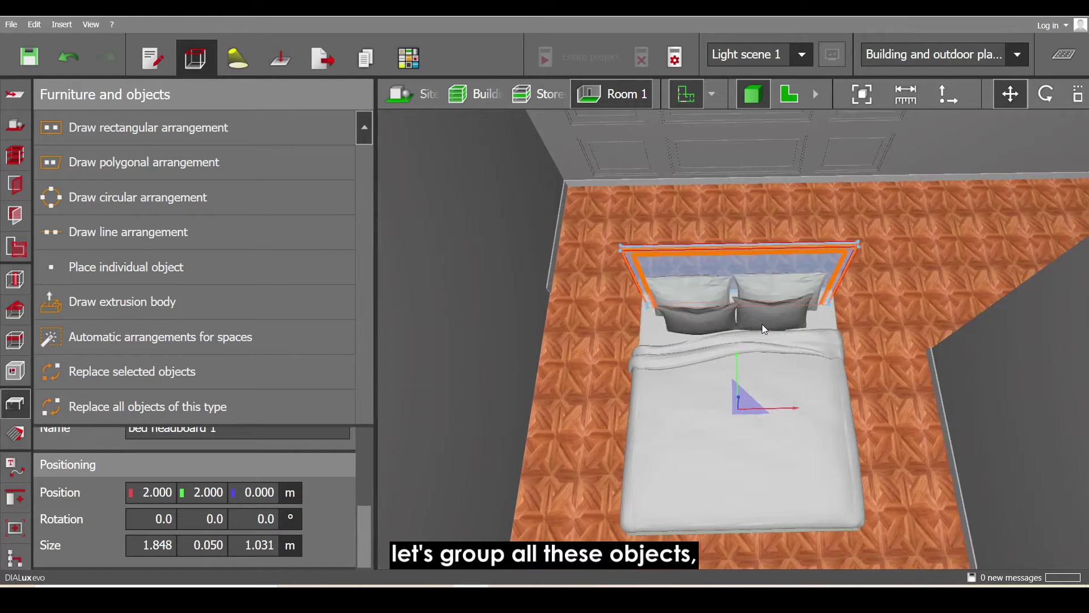
{"action": "left_click", "coordinate": [790, 95]}
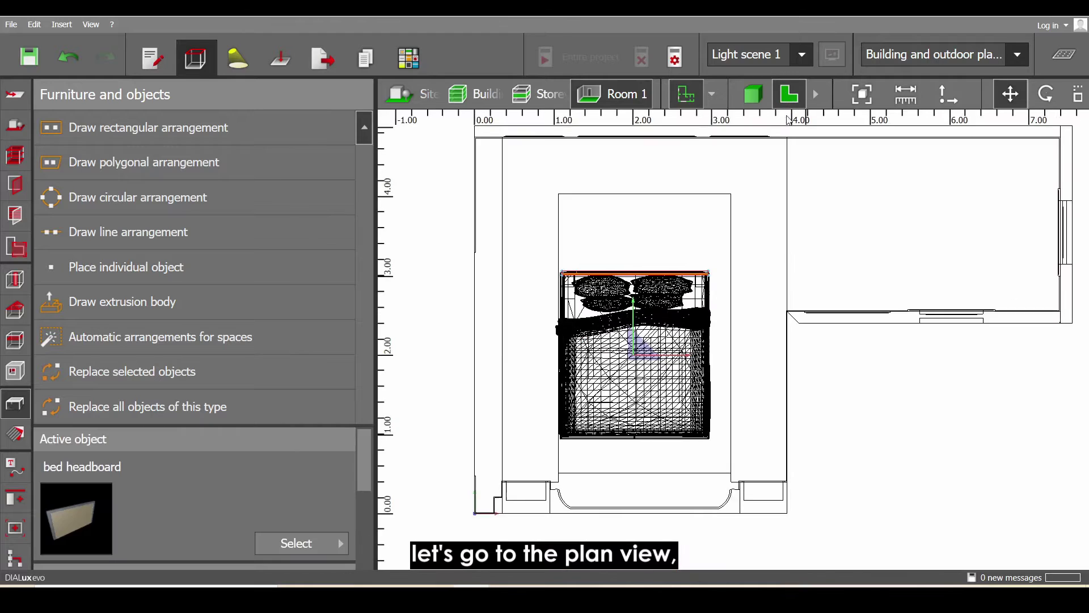
Step: Box-select all bed parts, group them, and show the whole Storey 1 plan
{"action": "left_click_drag", "start_coordinate": [716, 456], "coordinate": [550, 263]}
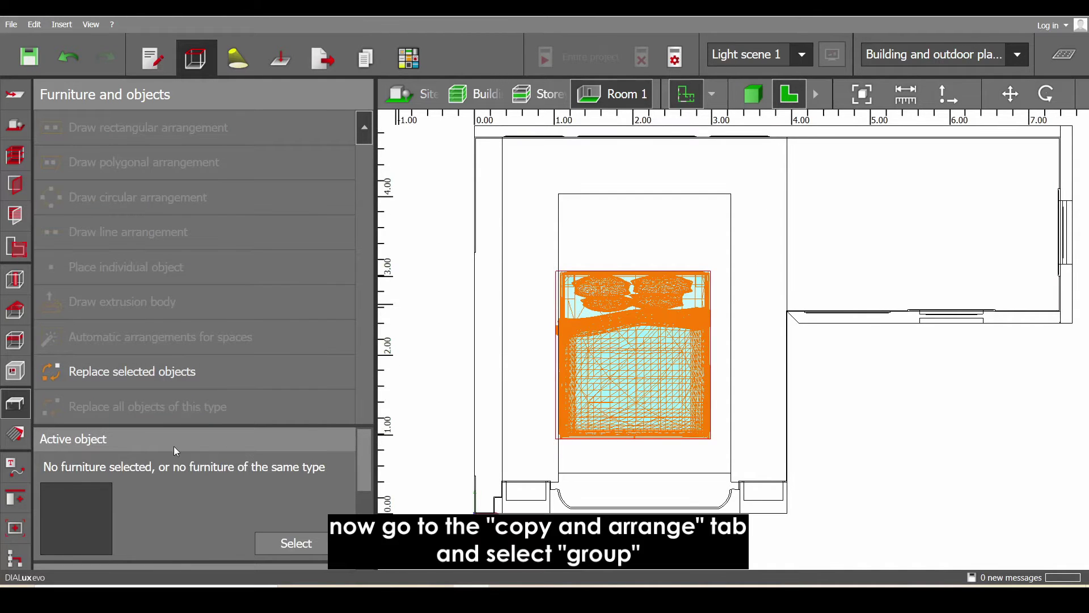
{"action": "left_click", "coordinate": [15, 499]}
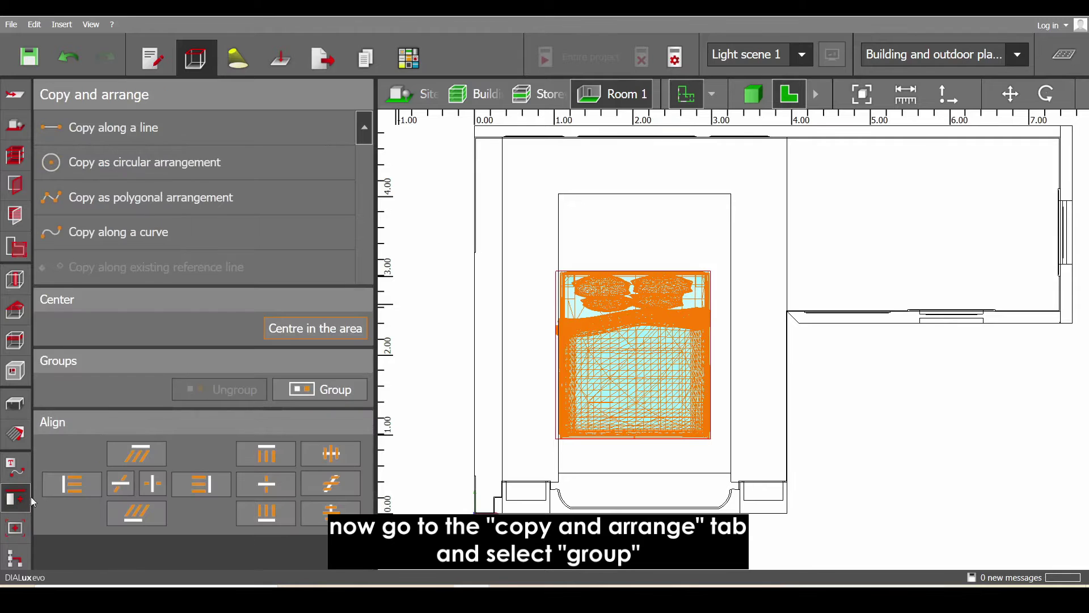
{"action": "left_click", "coordinate": [305, 392]}
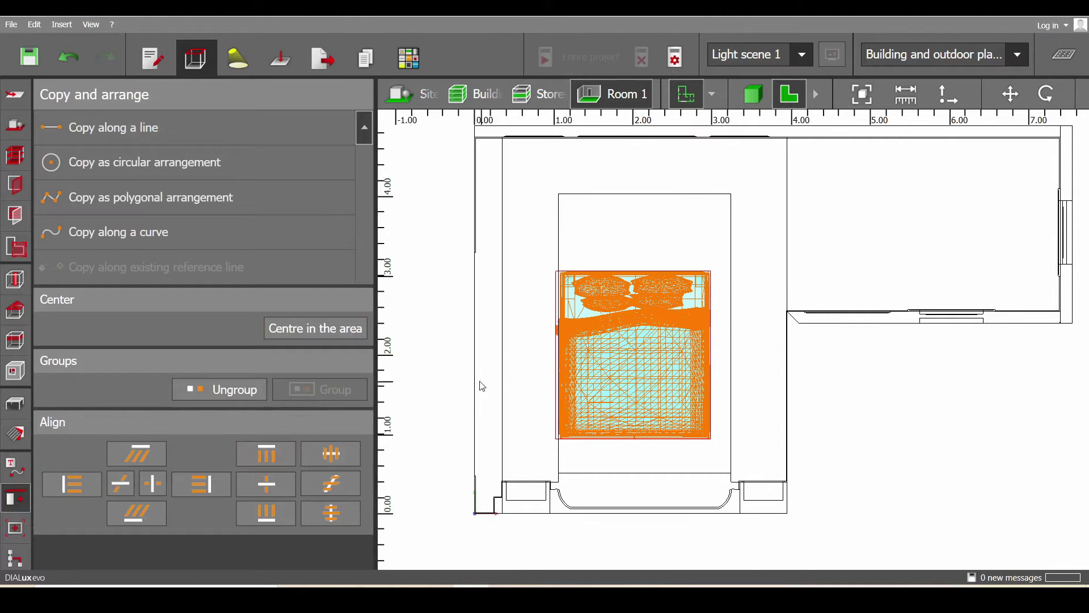
{"action": "left_click", "coordinate": [538, 95]}
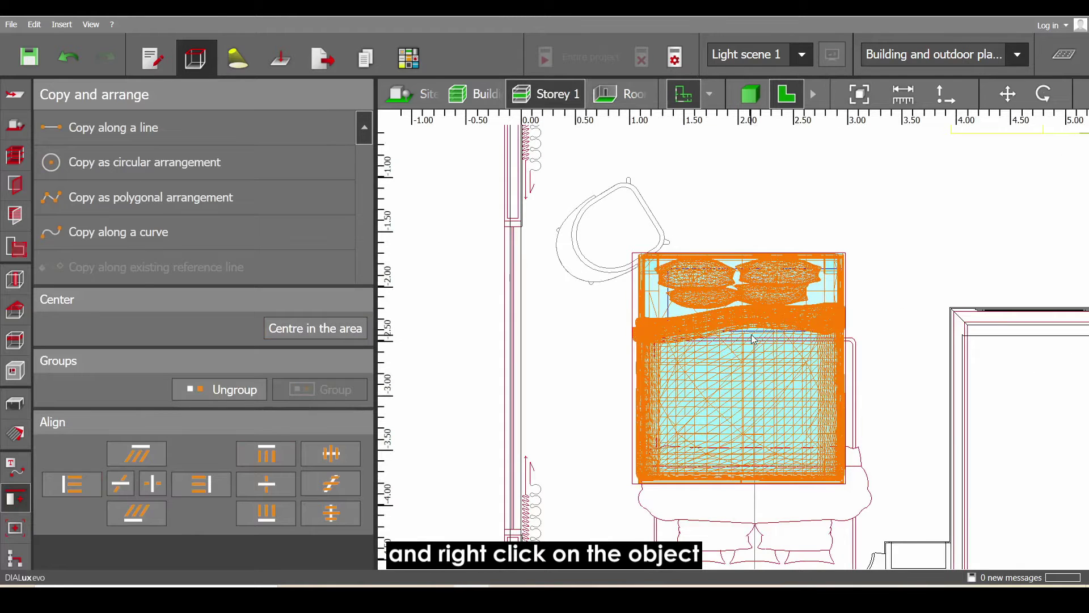
Step: Rotate the grouped bed 180°
{"action": "right_click", "coordinate": [753, 339]}
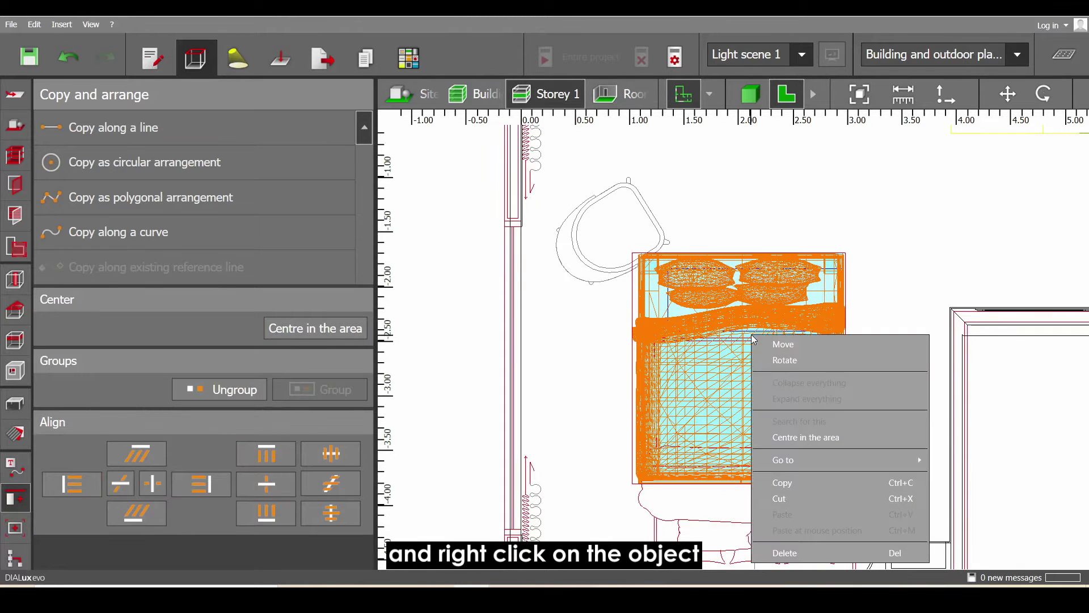
{"action": "left_click", "coordinate": [786, 361]}
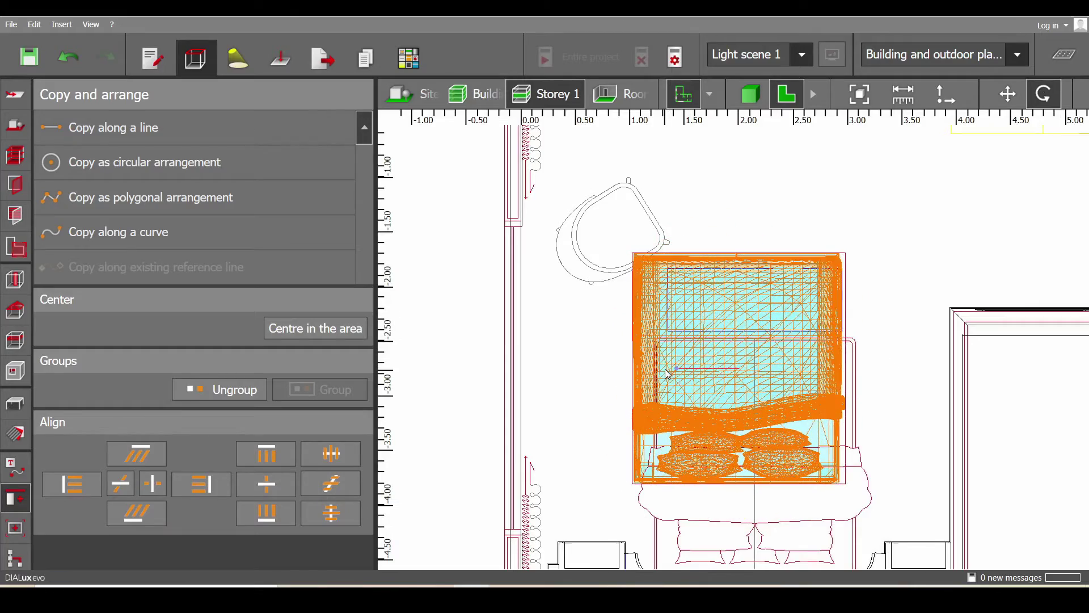
{"action": "scroll", "coordinate": [666, 374], "scroll_direction": "up", "scroll_amount": 2}
Step: Move the bed onto the bedroom's bed outline and view it in 3D
{"action": "right_click", "coordinate": [721, 254]}
{"action": "left_click", "coordinate": [732, 262]}
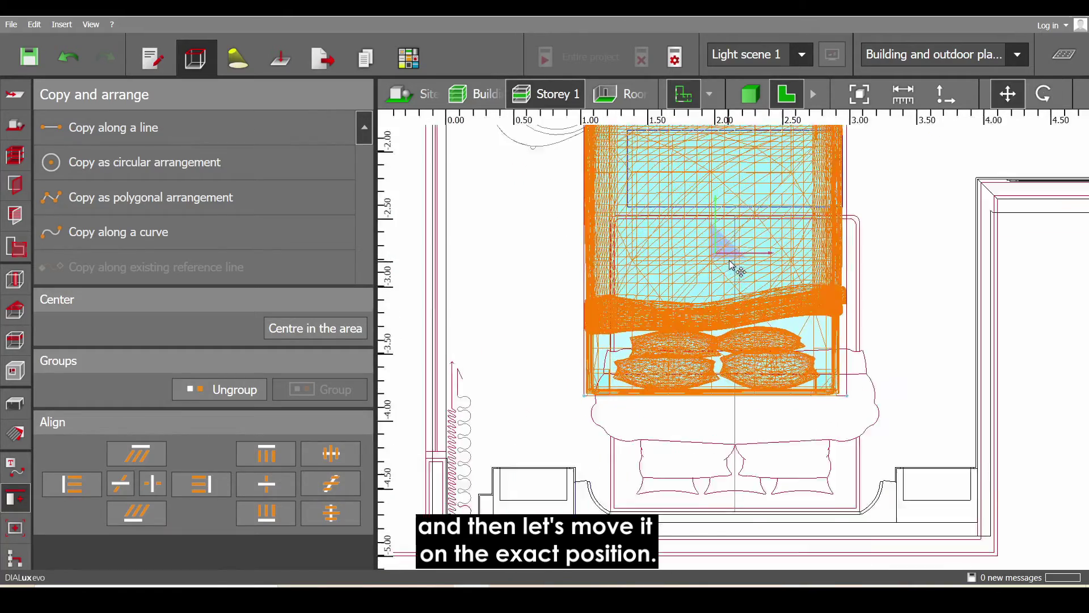
{"action": "scroll", "coordinate": [732, 266], "scroll_direction": "up", "scroll_amount": 1}
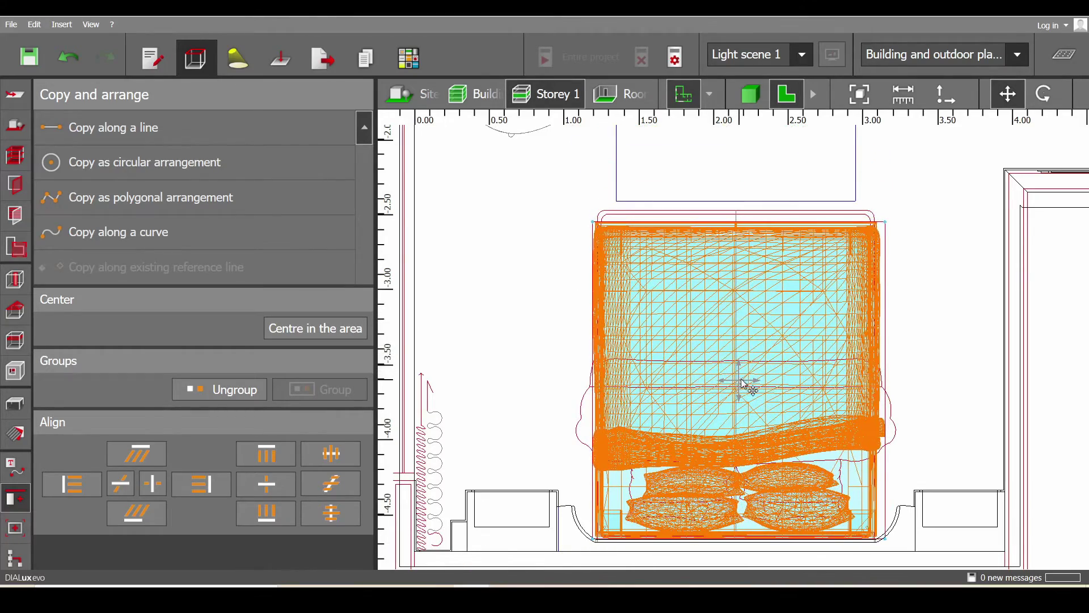
{"action": "left_click", "coordinate": [743, 385]}
{"action": "left_click", "coordinate": [750, 99]}
{"action": "scroll", "coordinate": [797, 248], "scroll_direction": "down", "scroll_amount": 2}
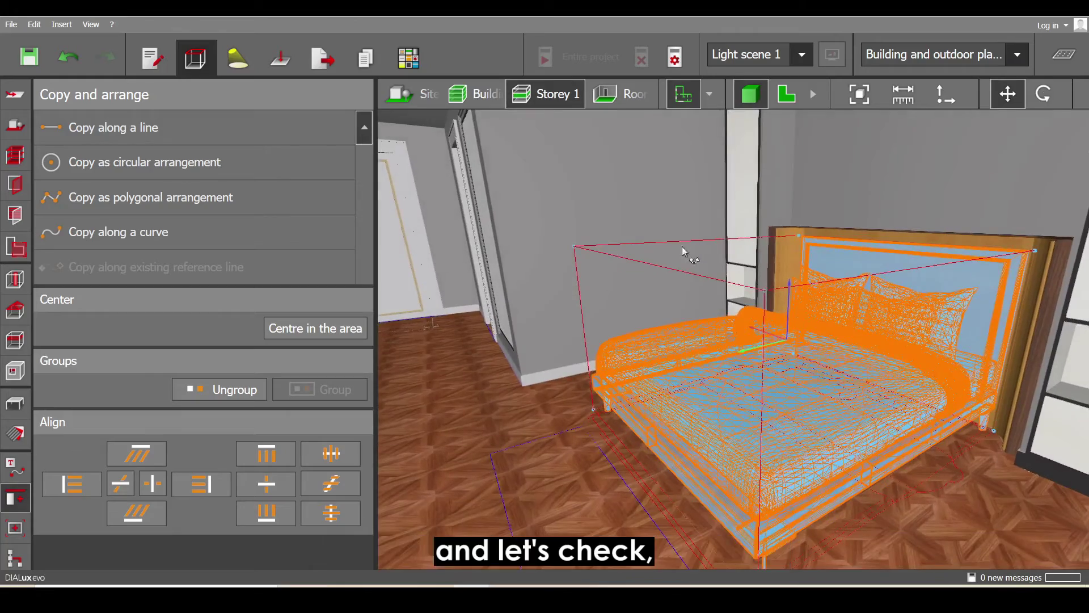
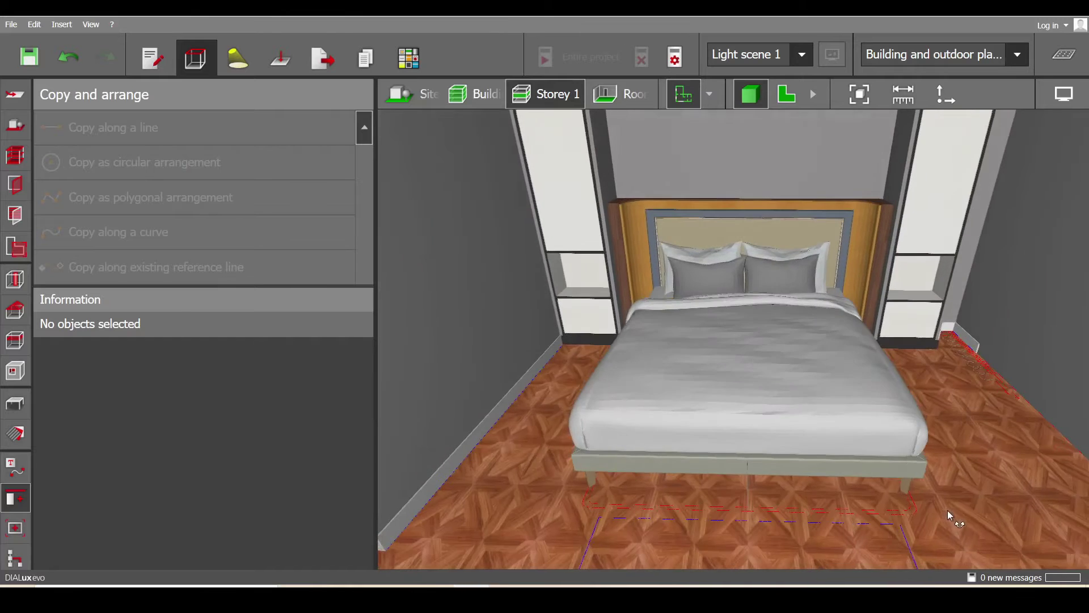
Step: Orbit and zoom out the 3D view to review the foot of the finished bed
{"action": "scroll", "coordinate": [903, 417], "scroll_direction": "down", "scroll_amount": 2}
{"action": "right_click_drag", "start_coordinate": [903, 417], "coordinate": [860, 402]}
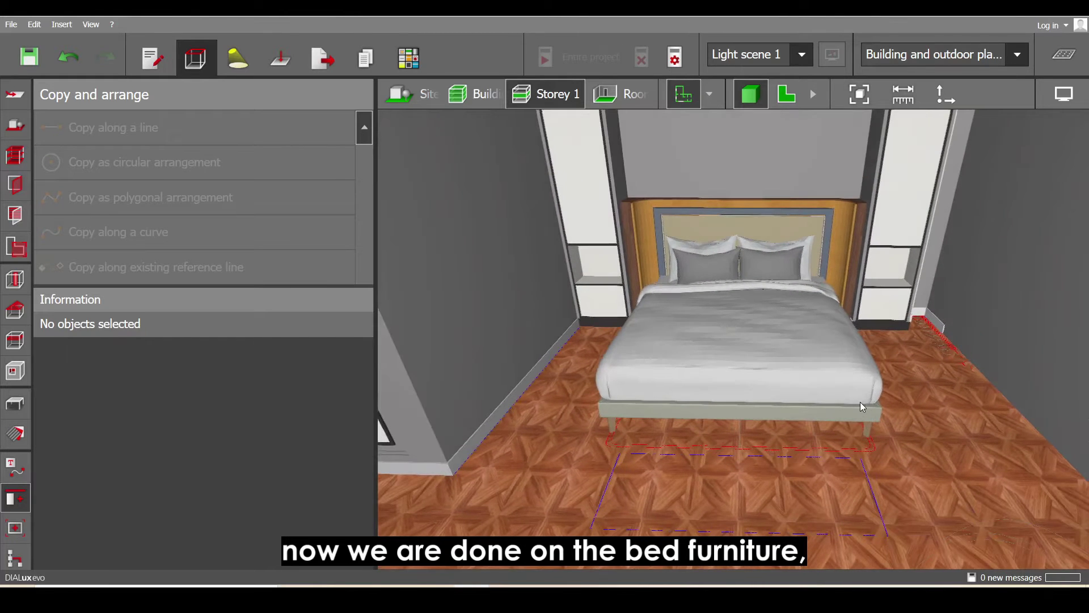
{"action": "scroll", "coordinate": [857, 443], "scroll_direction": "down", "scroll_amount": 2}
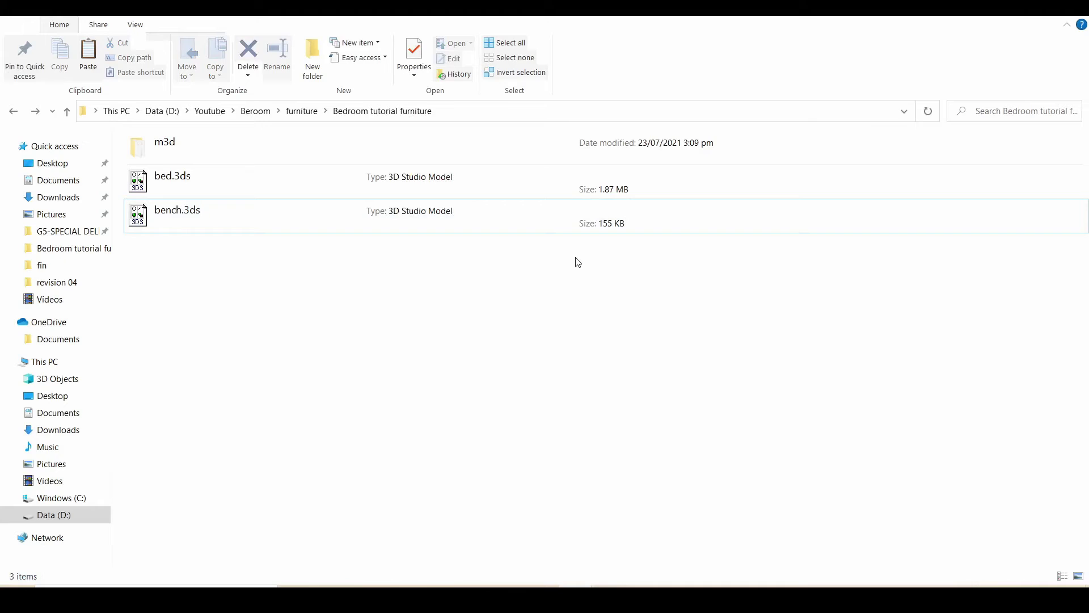
Step: Select bench.3ds in the Bedroom tutorial furniture folder
{"action": "left_click", "coordinate": [587, 222]}
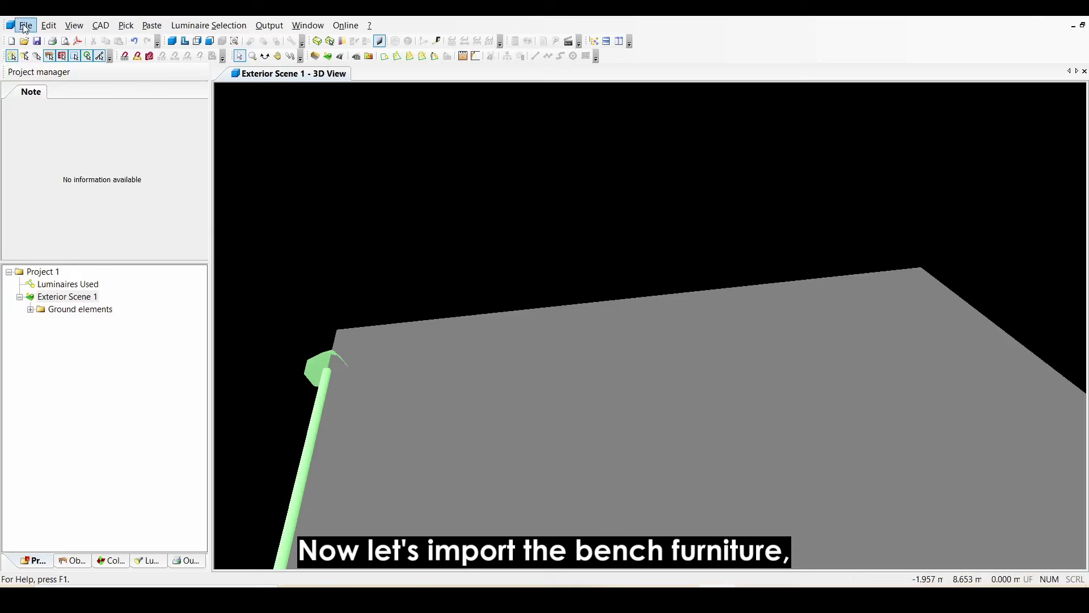
Step: Import bench.3ds into DIALux 4.13 as one merged object in metres with the default origin
{"action": "left_click", "coordinate": [24, 26]}
{"action": "mouse_move", "coordinate": [81, 131]}
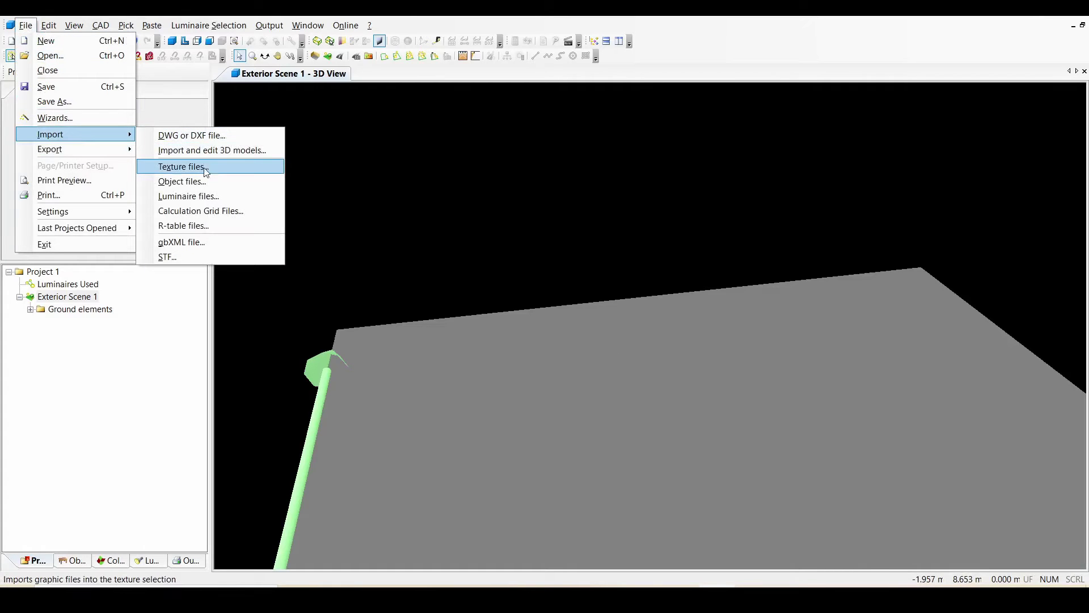
{"action": "left_click", "coordinate": [207, 150]}
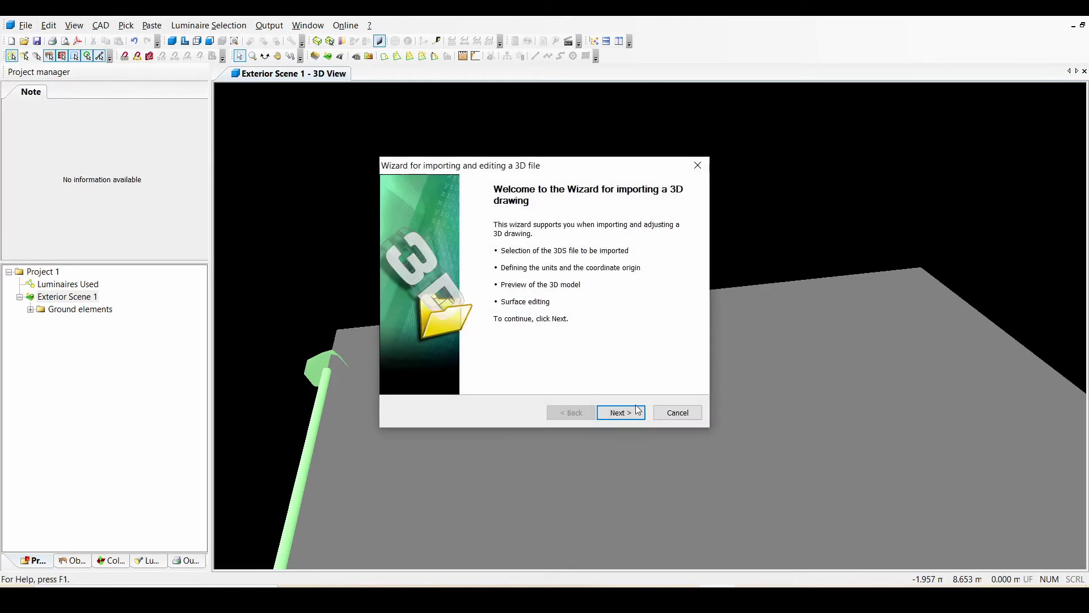
{"action": "left_click", "coordinate": [638, 410]}
{"action": "left_click", "coordinate": [662, 259]}
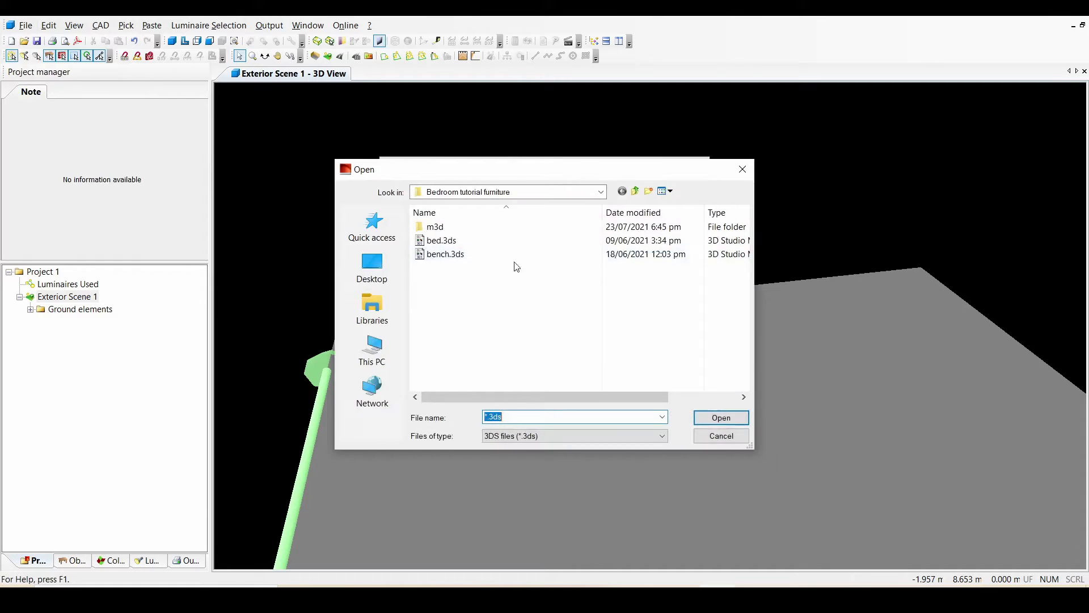
{"action": "left_click", "coordinate": [454, 254]}
{"action": "left_click", "coordinate": [721, 418]}
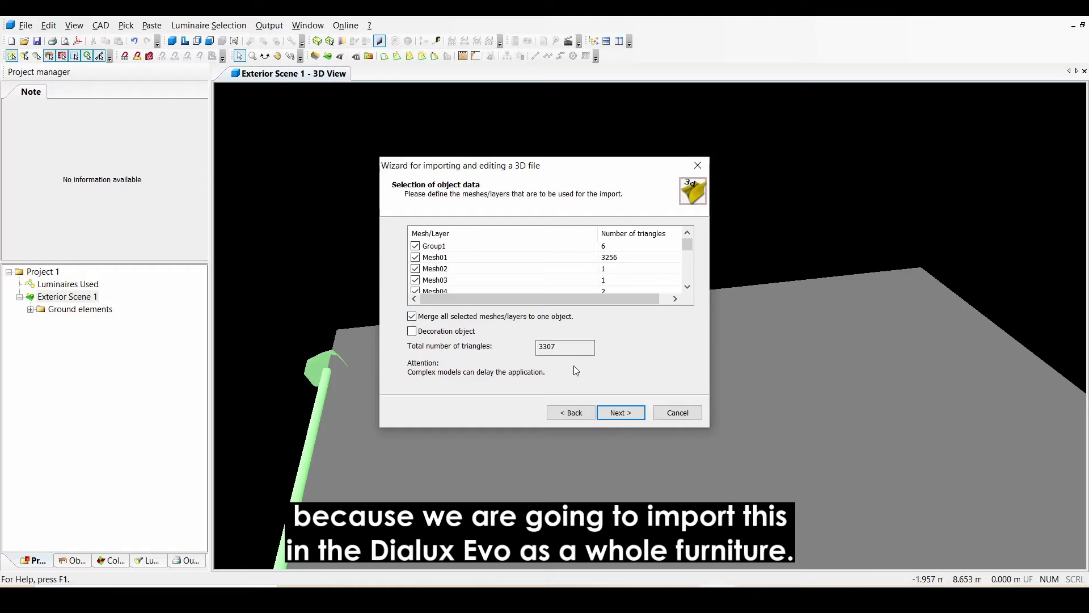
{"action": "left_click", "coordinate": [628, 415]}
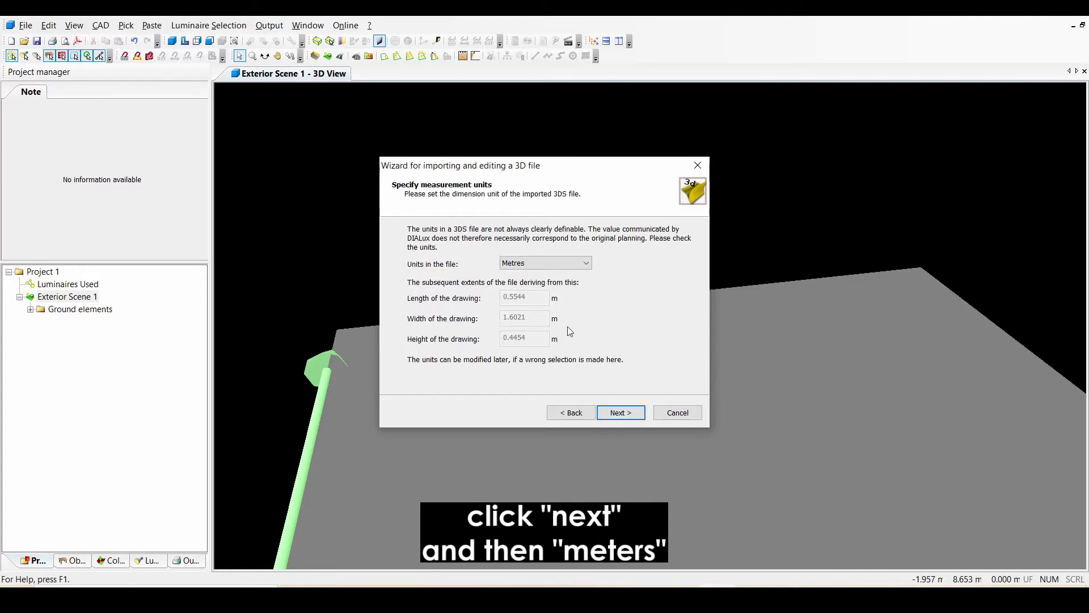
{"action": "left_click", "coordinate": [619, 412]}
{"action": "left_click", "coordinate": [621, 412]}
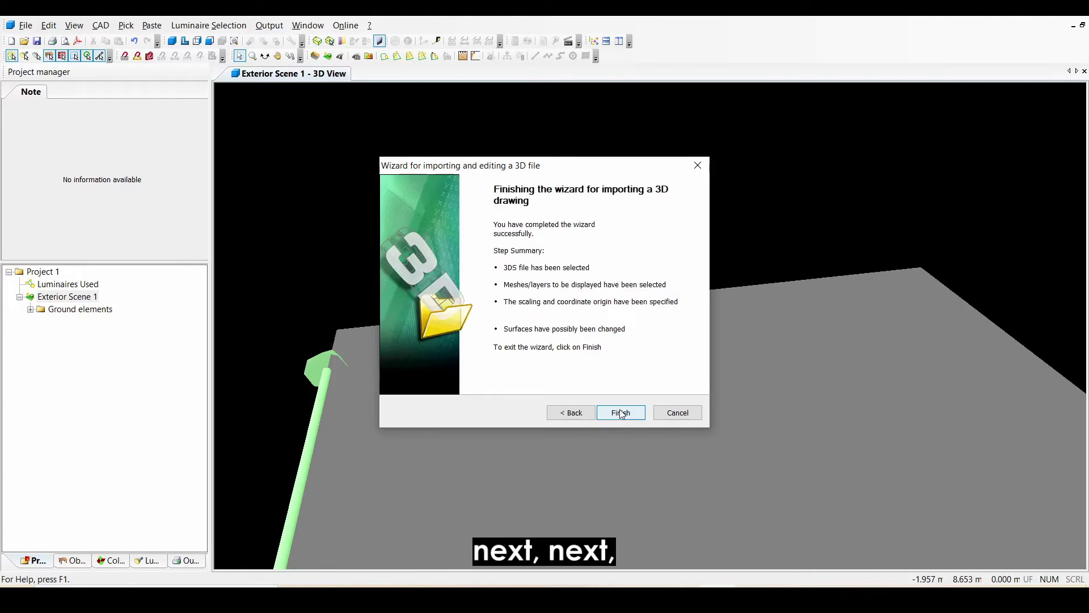
{"action": "left_click", "coordinate": [621, 413]}
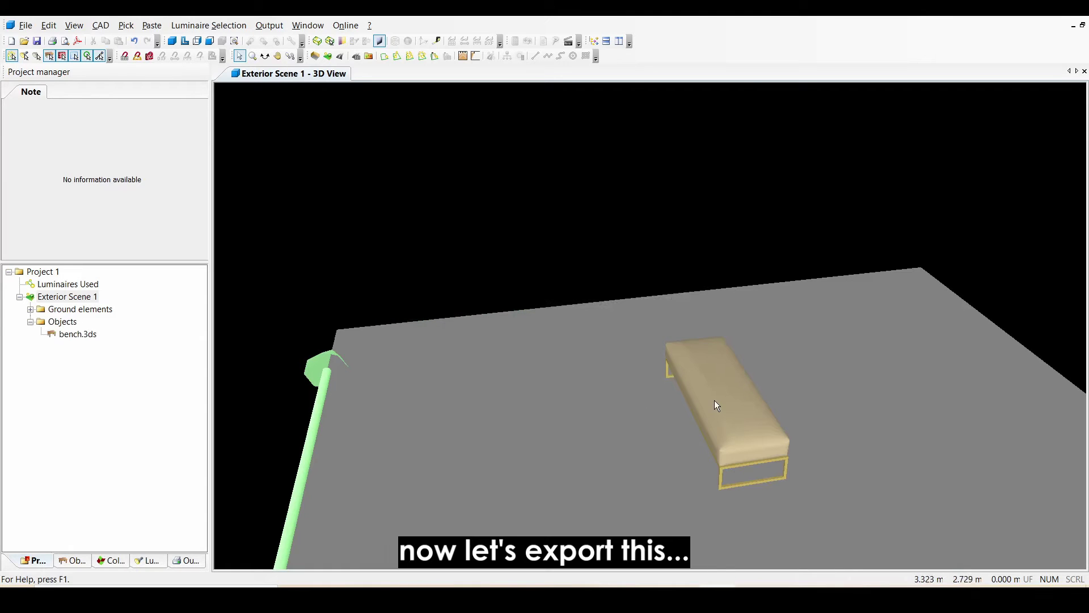
Step: Save the imported bench as an m3d object file in the m3d folder
{"action": "left_click", "coordinate": [693, 390]}
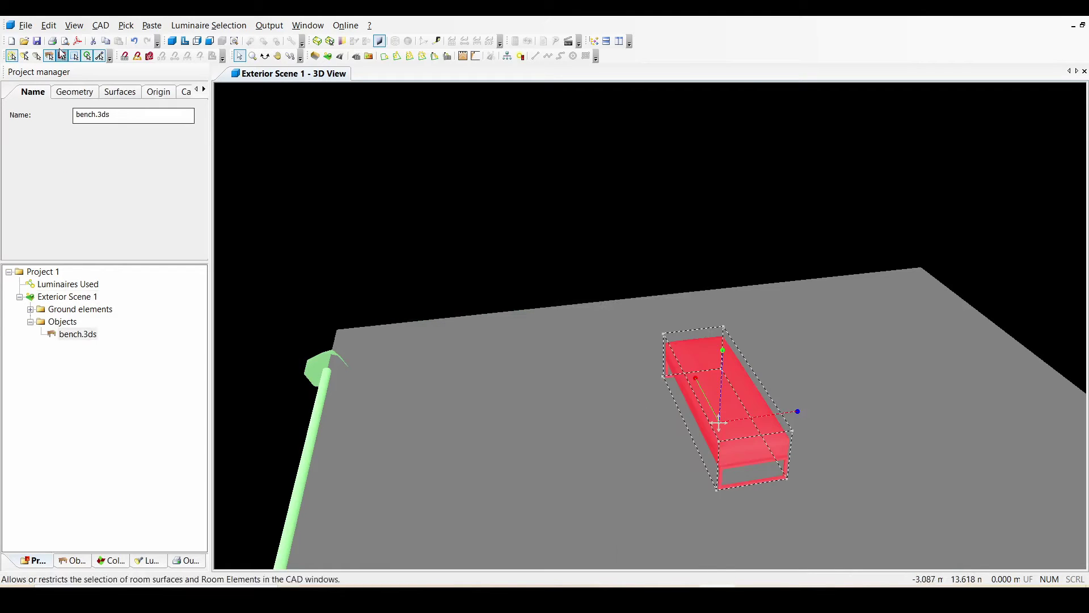
{"action": "left_click", "coordinate": [26, 26]}
{"action": "mouse_move", "coordinate": [85, 149]}
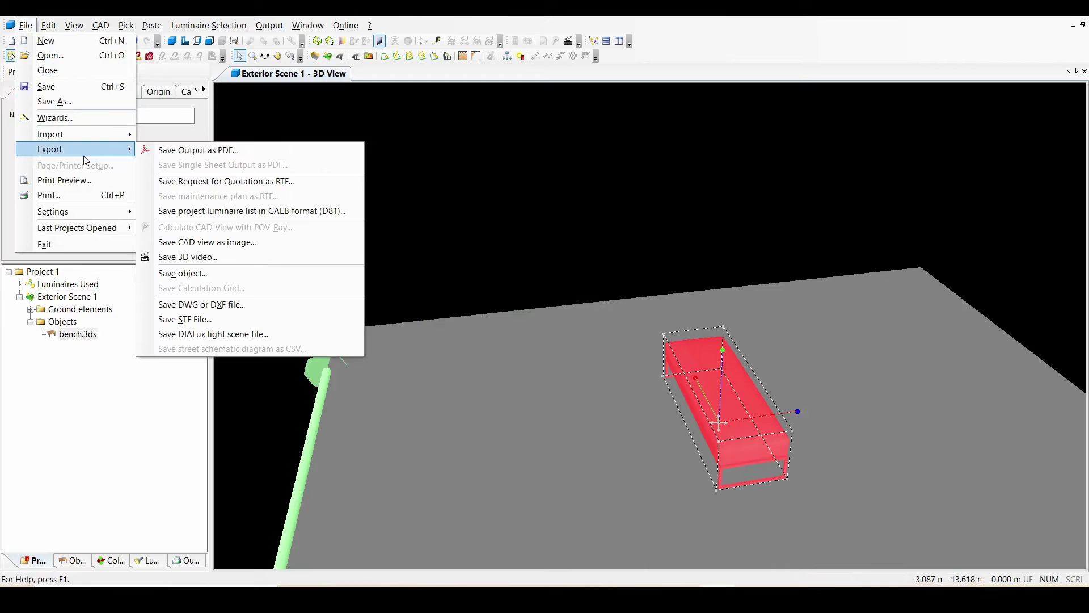
{"action": "left_click", "coordinate": [240, 273]}
{"action": "double_click", "coordinate": [437, 225]}
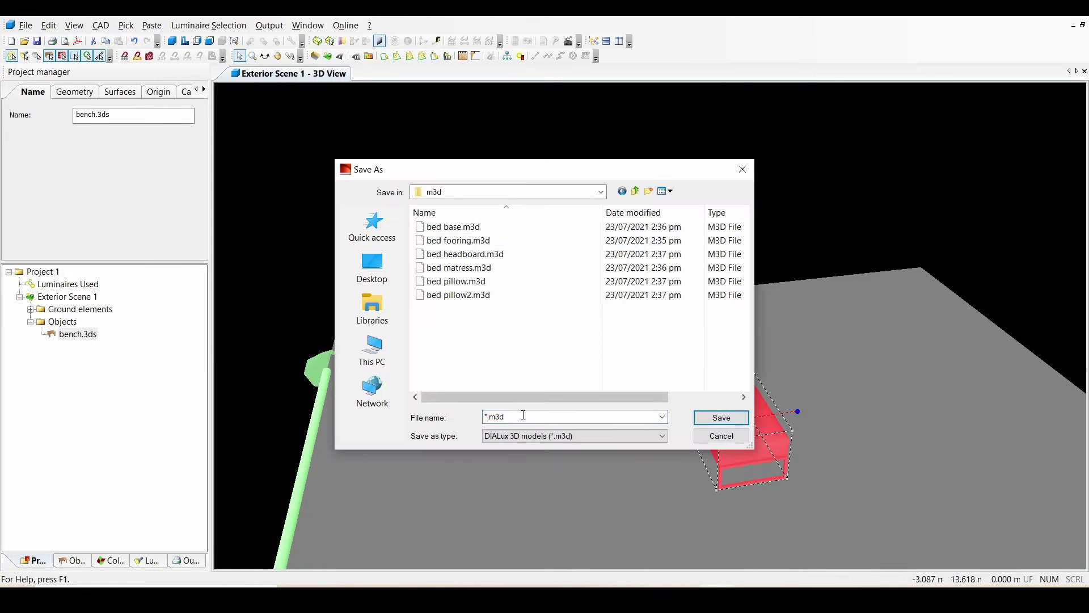
{"action": "type", "text": "bench"}
{"action": "key", "text": "Return"}
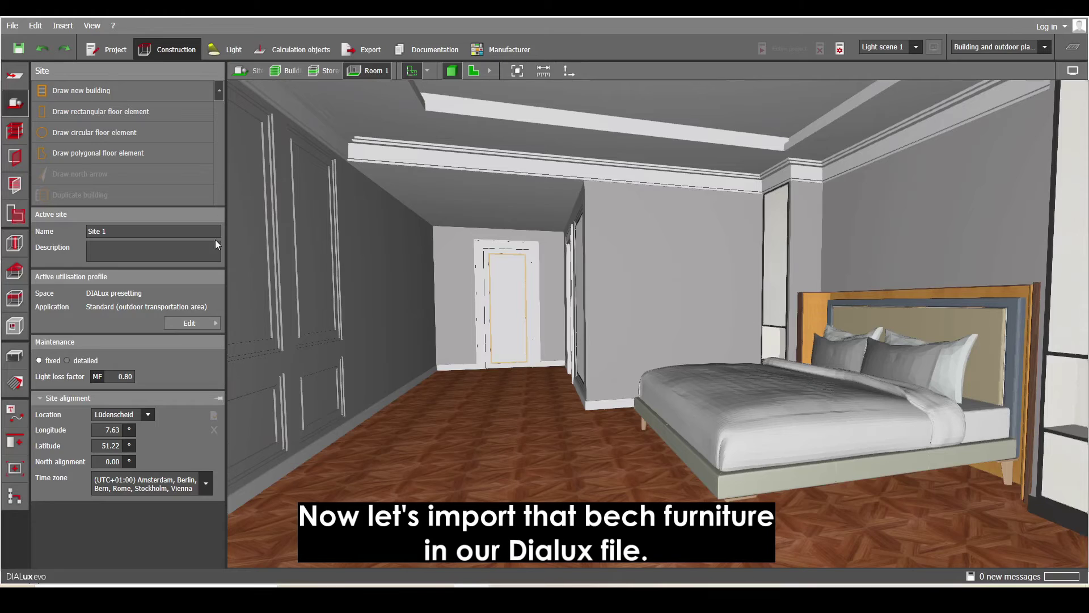
Step: Import bench.m3d as furniture and set its position to X 2 m, Y 2 m
{"action": "left_click", "coordinate": [13, 27]}
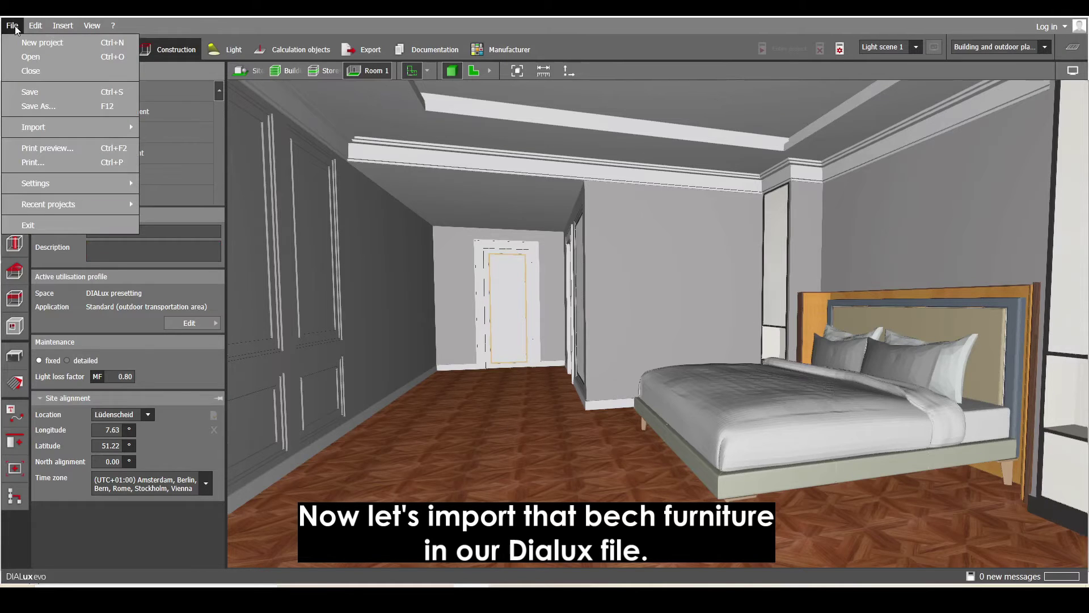
{"action": "mouse_move", "coordinate": [91, 127]}
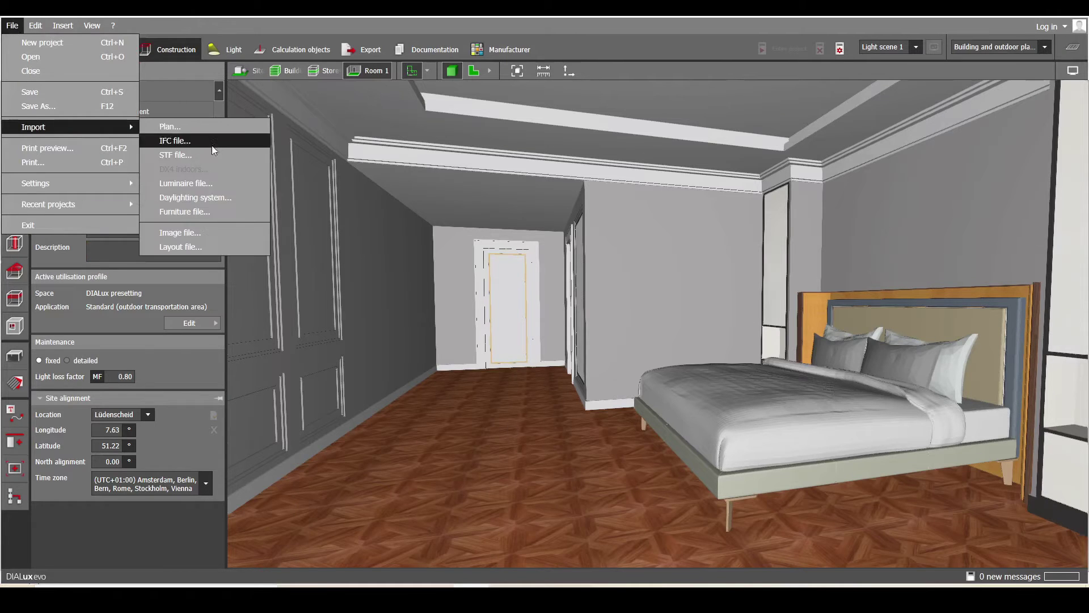
{"action": "left_click", "coordinate": [217, 211]}
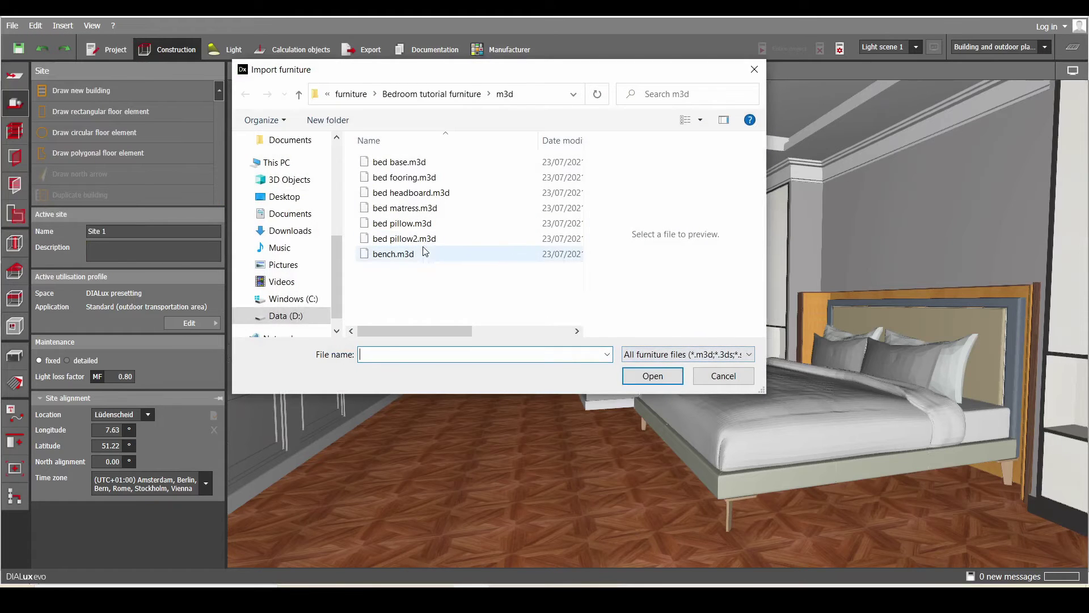
{"action": "left_click", "coordinate": [425, 254]}
{"action": "left_click", "coordinate": [653, 376]}
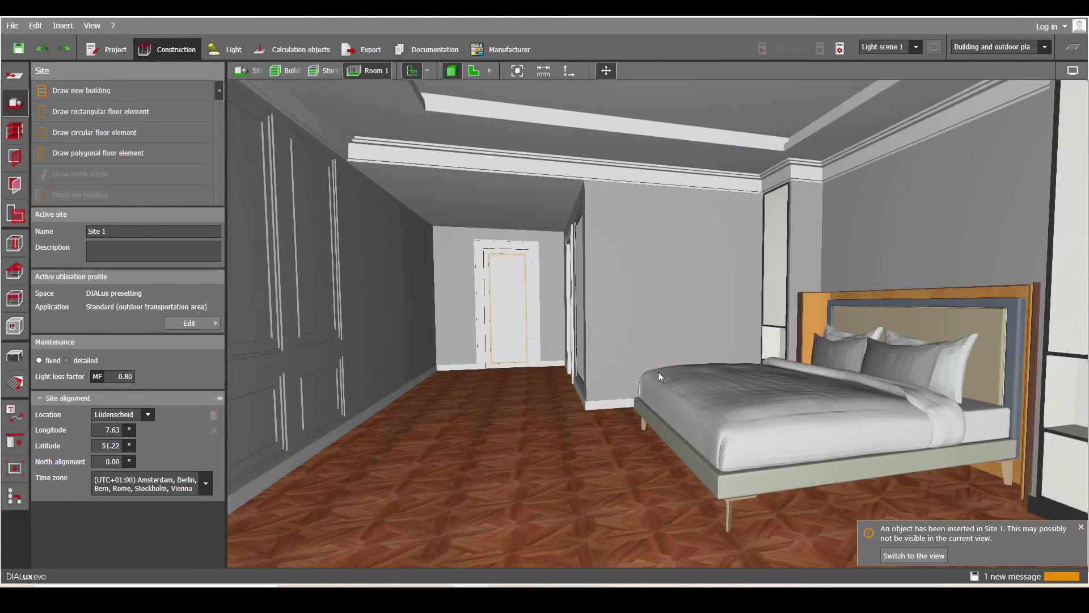
{"action": "left_click", "coordinate": [15, 356]}
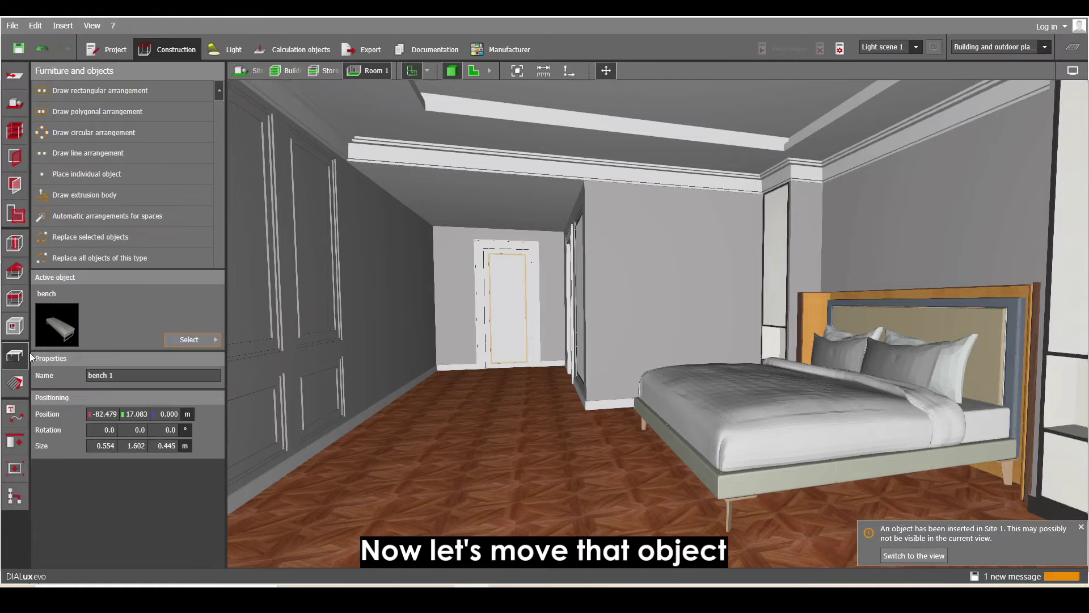
{"action": "left_click", "coordinate": [105, 414]}
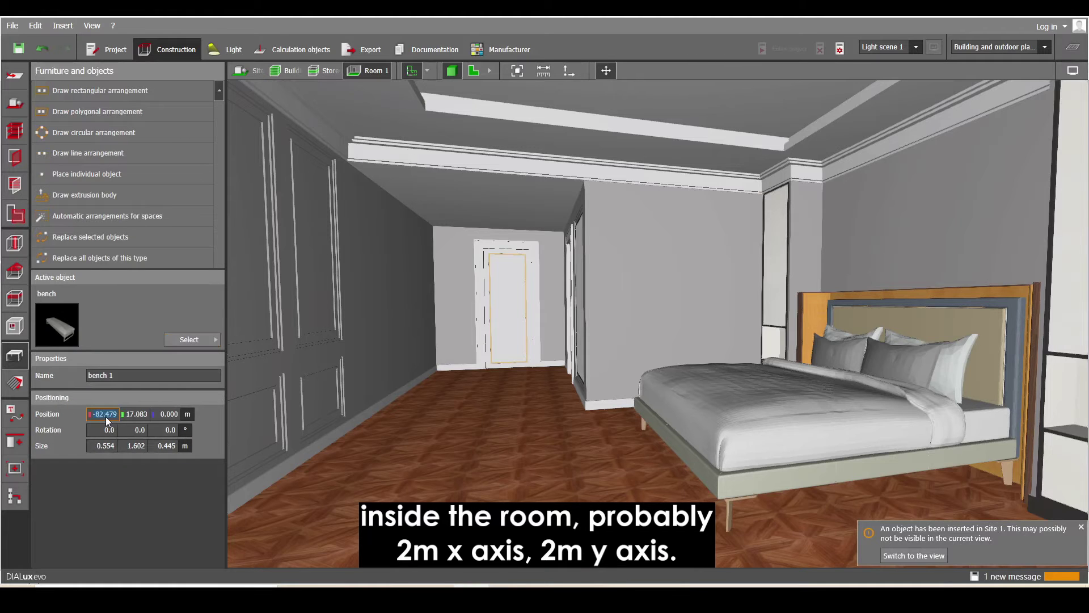
{"action": "type", "text": "2"}
{"action": "key", "text": "Tab"}
{"action": "type", "text": "2"}
{"action": "key", "text": "Return"}
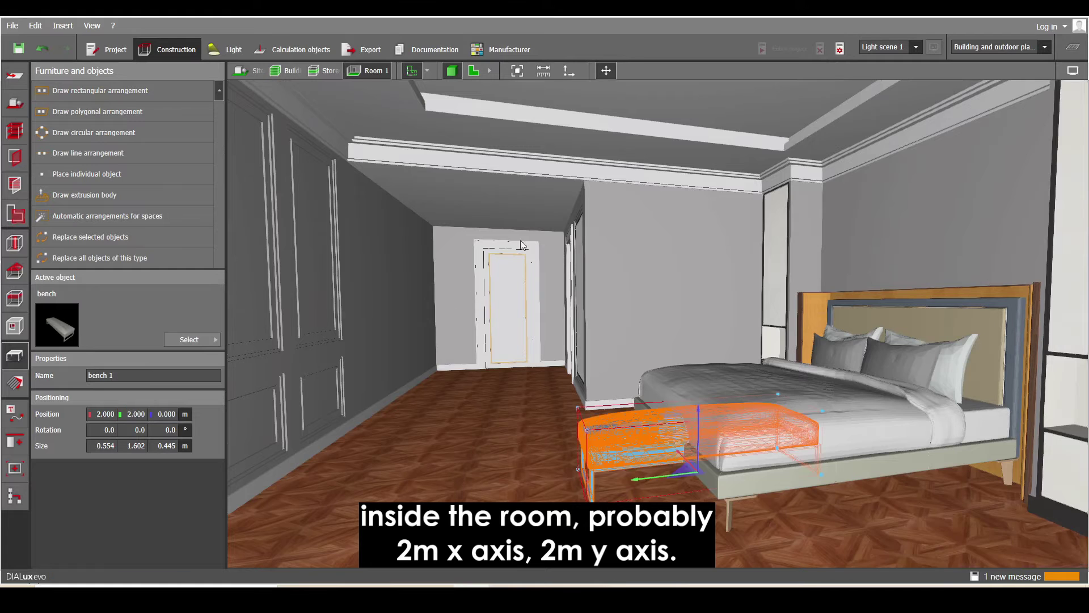
Step: In top view, rotate the bench 90° so it lies crosswise
{"action": "left_click", "coordinate": [474, 71]}
{"action": "right_click", "coordinate": [569, 318]}
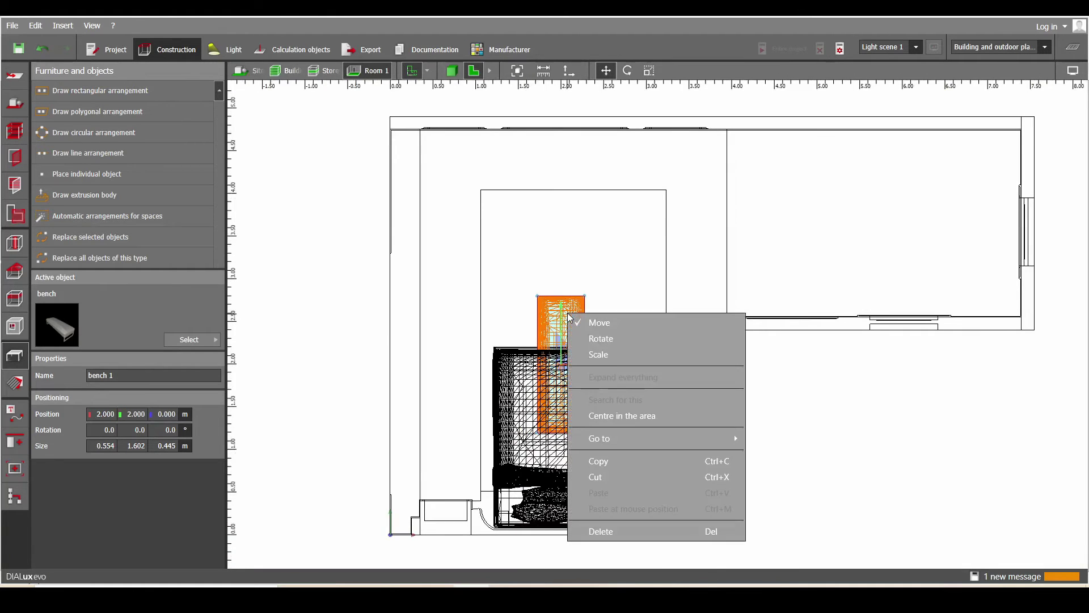
{"action": "left_click", "coordinate": [596, 339]}
{"action": "scroll", "coordinate": [595, 340], "scroll_direction": "up", "scroll_amount": 2}
{"action": "left_click_drag", "start_coordinate": [619, 353], "coordinate": [558, 452]}
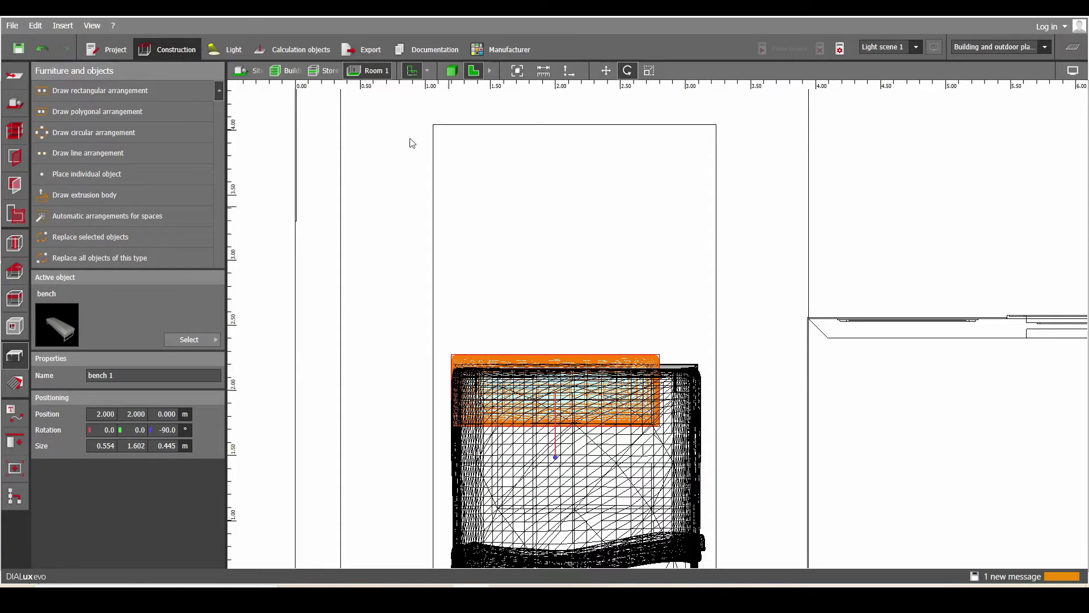
Step: Move the bench into the empty rectangle at the bed's foot, then select chair.3ds in File Explorer
{"action": "left_click", "coordinate": [325, 71]}
{"action": "scroll", "coordinate": [507, 330], "scroll_direction": "up", "scroll_amount": 3}
{"action": "scroll", "coordinate": [507, 327], "scroll_direction": "up", "scroll_amount": 2}
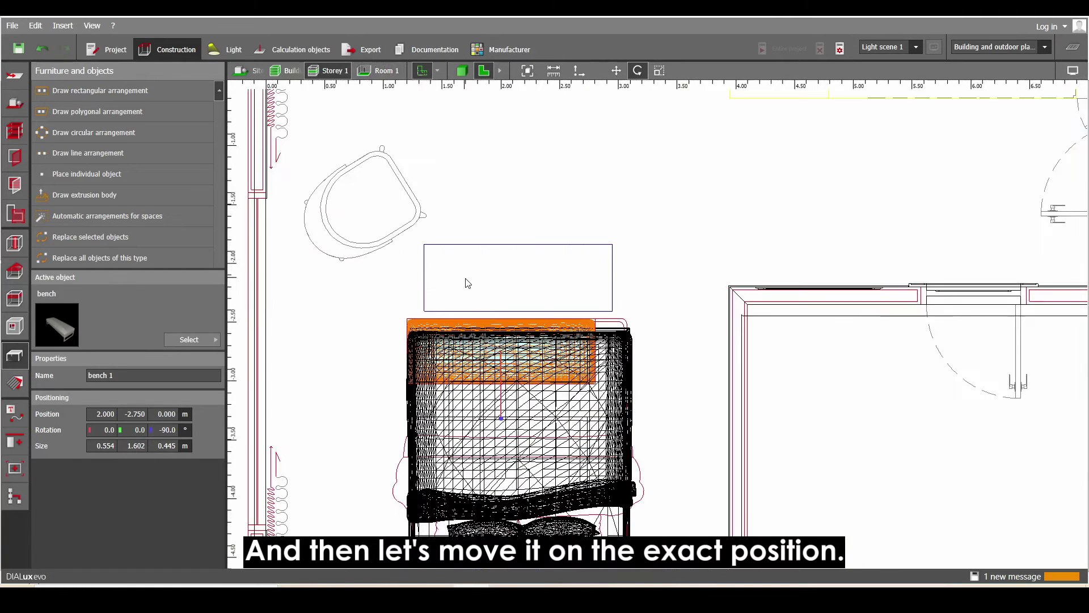
{"action": "right_click", "coordinate": [488, 321]}
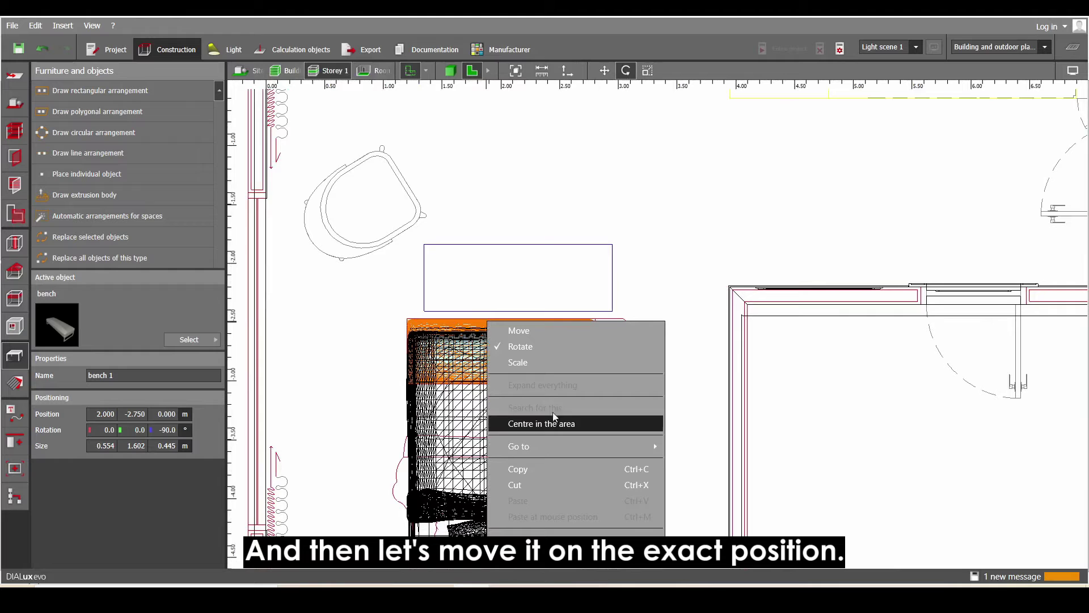
{"action": "left_click", "coordinate": [548, 332]}
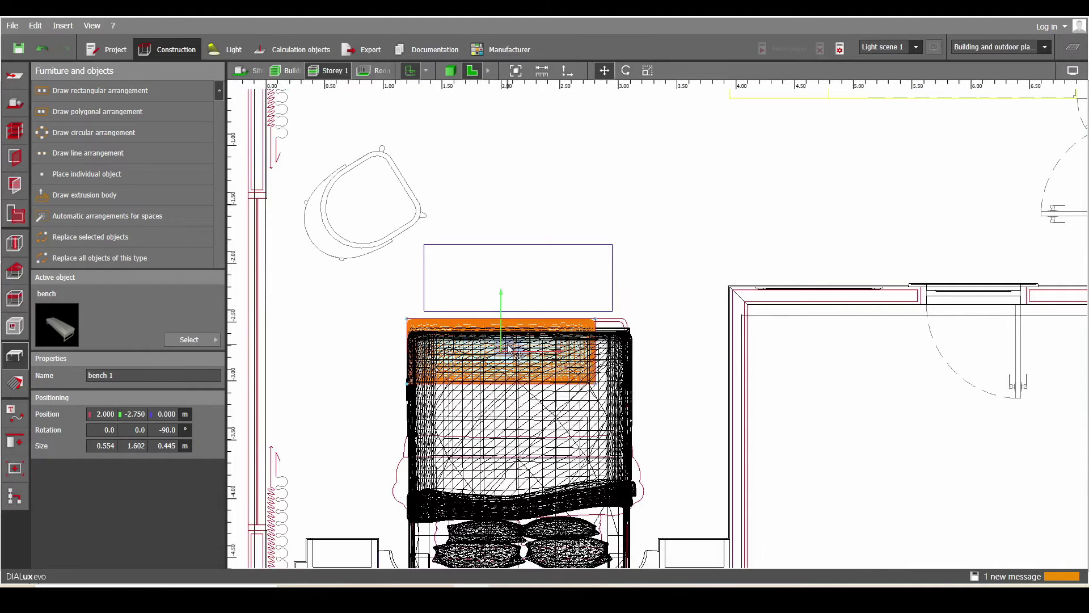
{"action": "left_click_drag", "start_coordinate": [514, 349], "coordinate": [521, 279]}
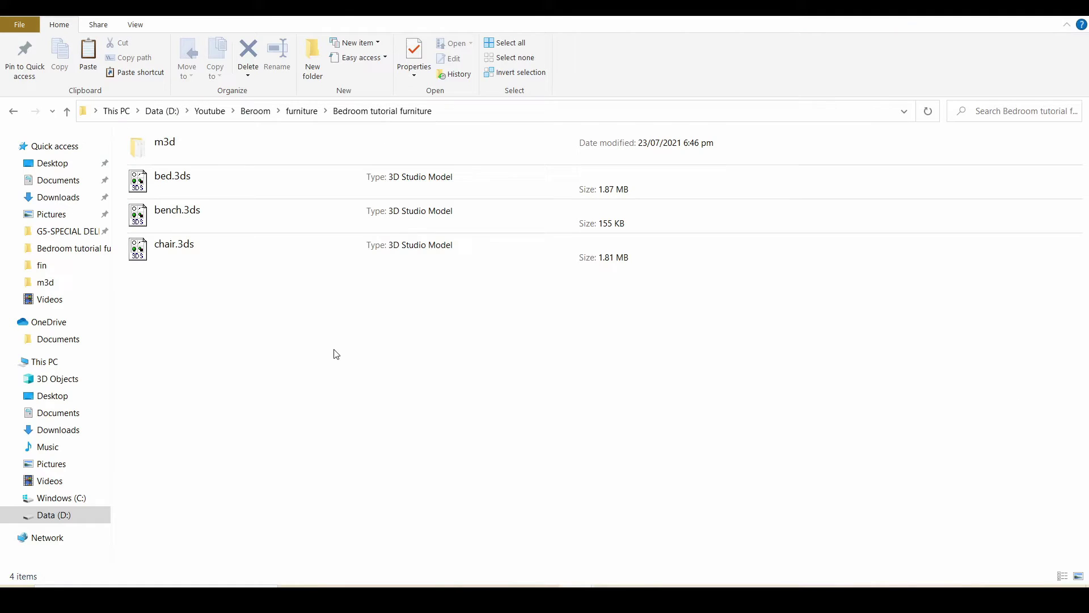
{"action": "left_click", "coordinate": [378, 260]}
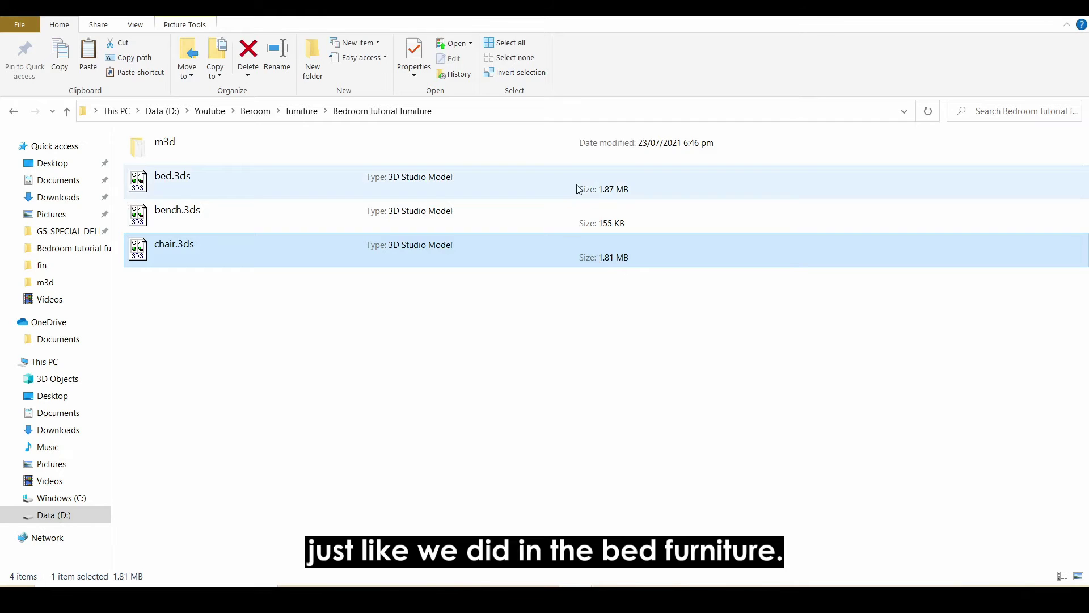
Step: Switch back to DIALux 4.13
{"action": "left_click", "coordinate": [717, 599]}
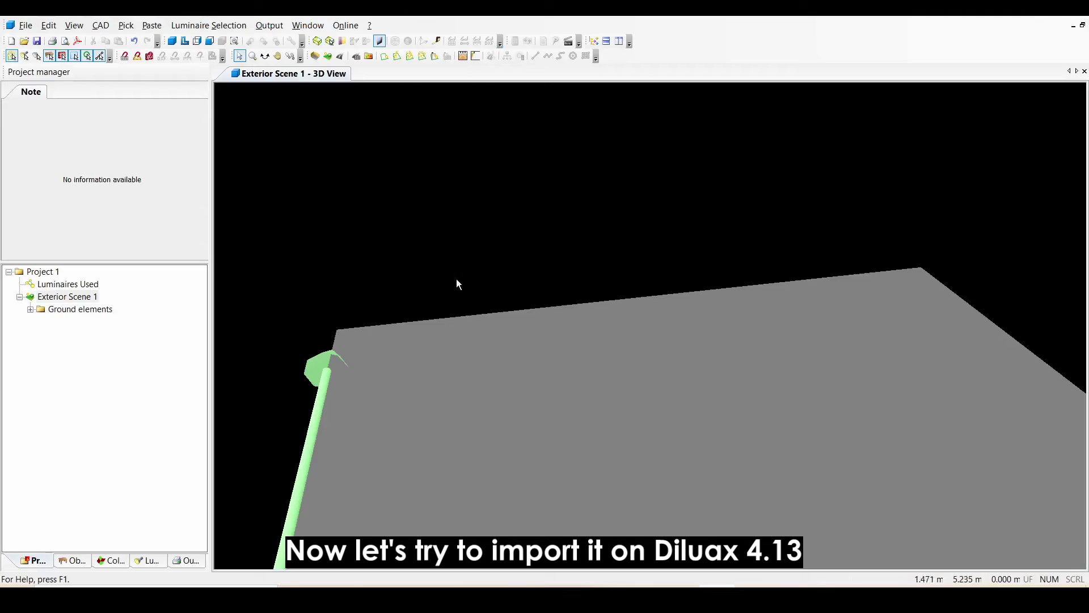
Step: Import chair.3ds with meshes kept separate, in metres, using the suggested origin
{"action": "left_click", "coordinate": [26, 25]}
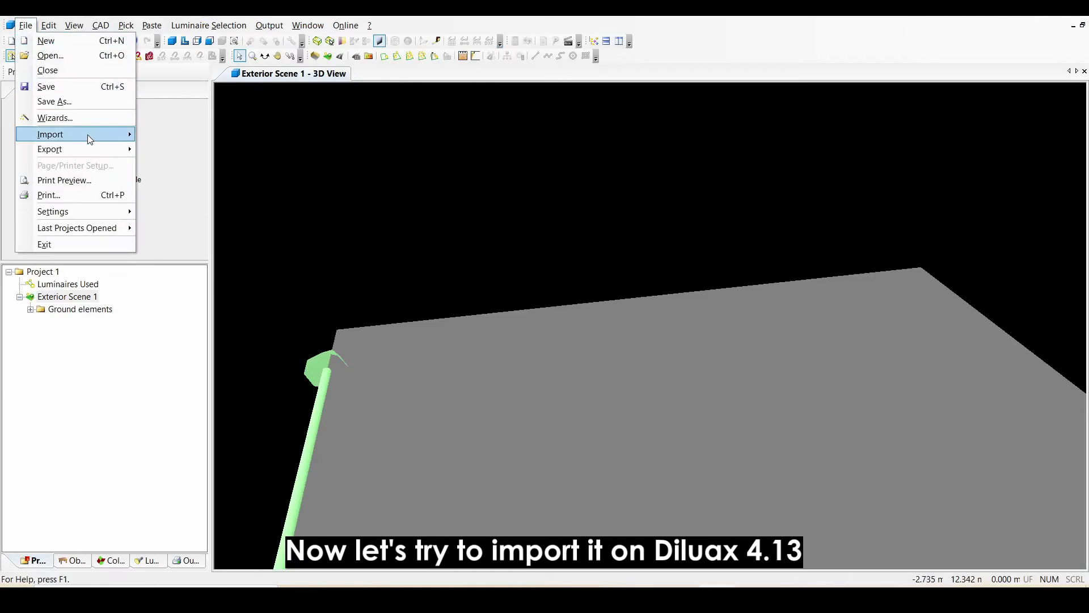
{"action": "mouse_move", "coordinate": [90, 139]}
{"action": "left_click", "coordinate": [215, 149]}
{"action": "left_click", "coordinate": [620, 413]}
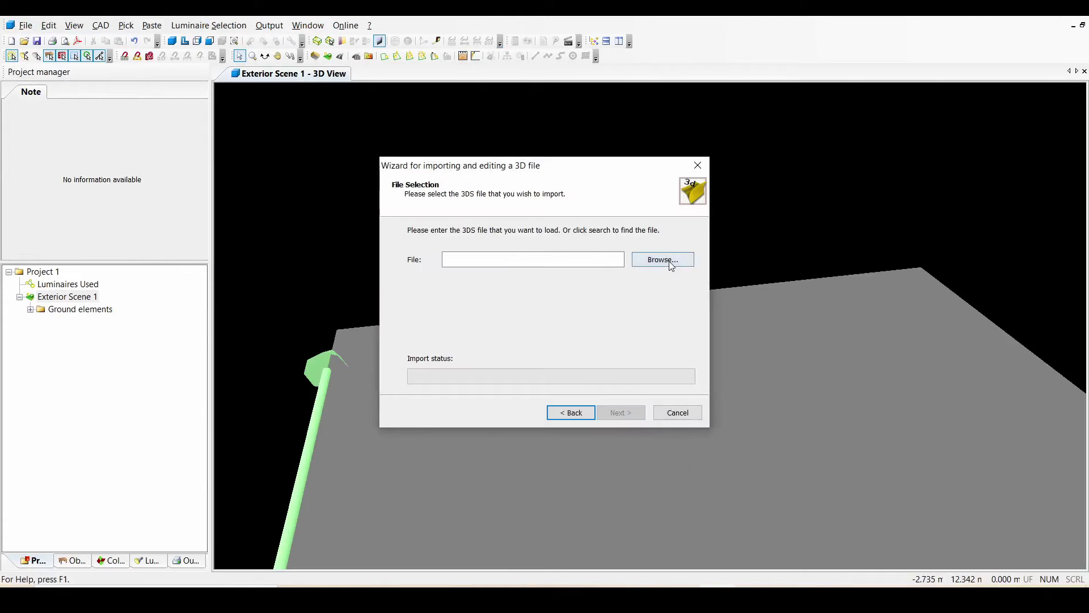
{"action": "left_click", "coordinate": [671, 263]}
{"action": "left_click", "coordinate": [635, 193]}
{"action": "left_click", "coordinate": [447, 269]}
{"action": "left_click", "coordinate": [724, 419]}
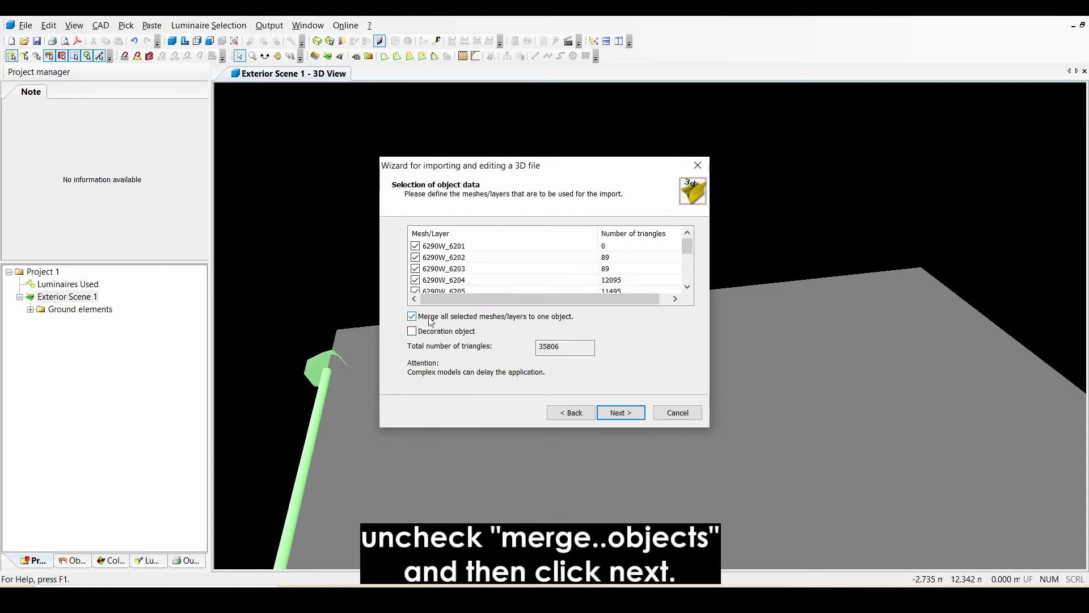
{"action": "left_click", "coordinate": [621, 413]}
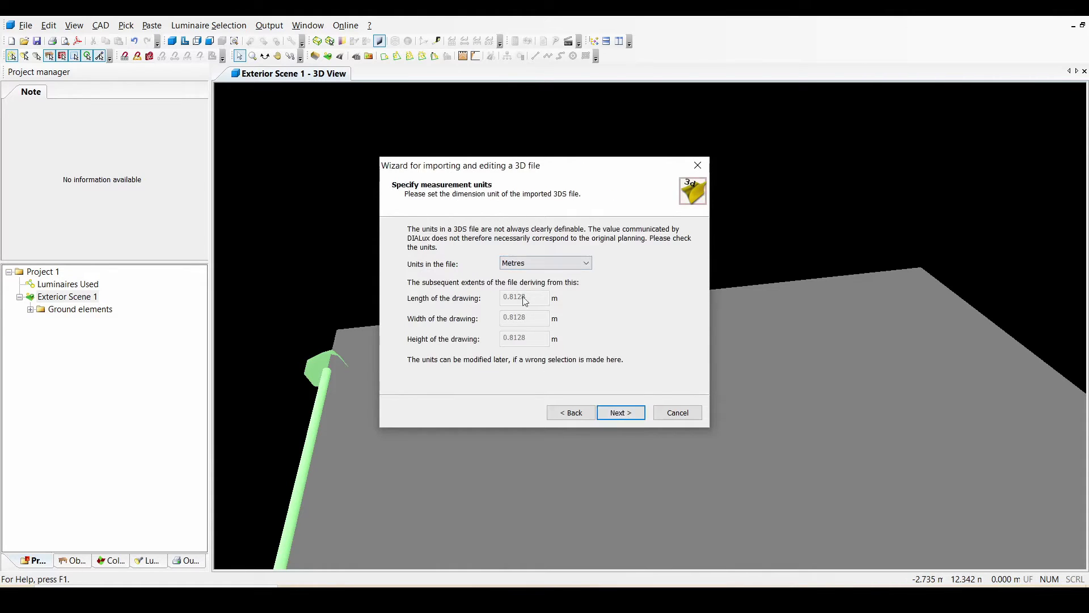
{"action": "left_click", "coordinate": [632, 413]}
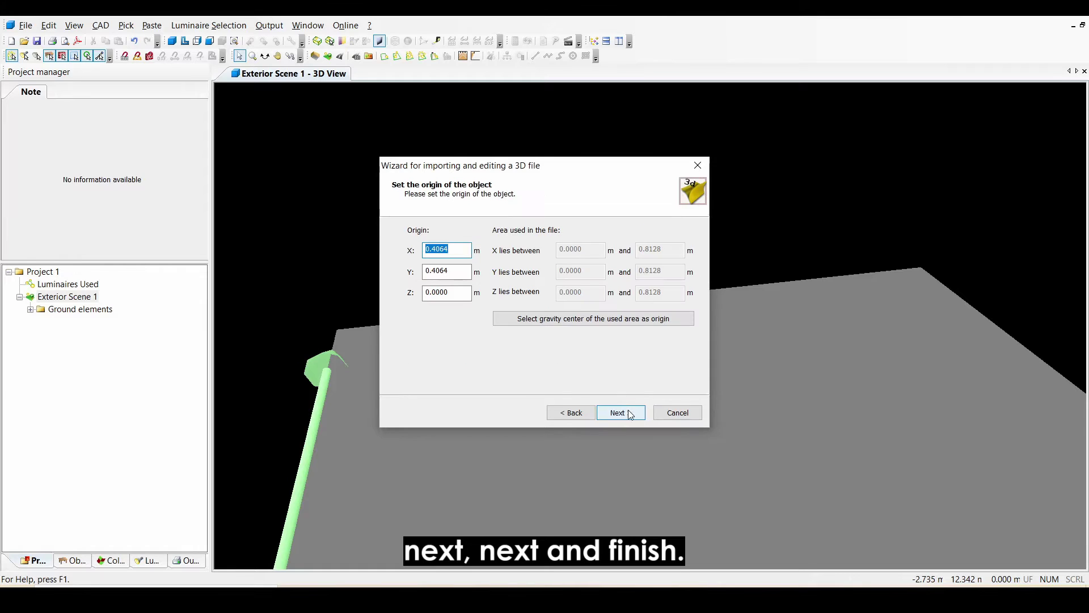
{"action": "left_click", "coordinate": [632, 413]}
{"action": "left_click", "coordinate": [628, 412]}
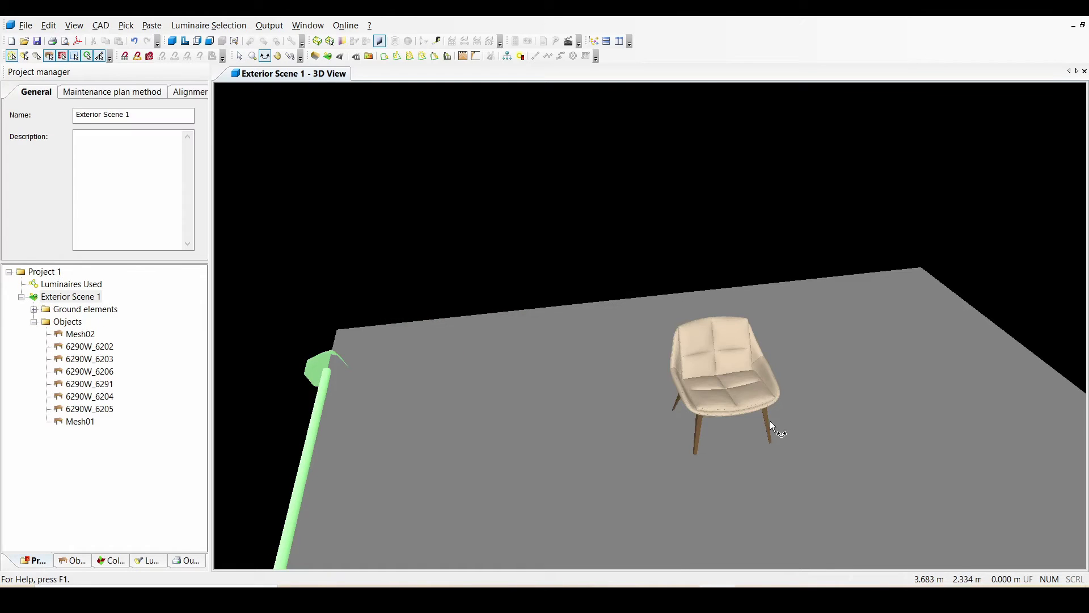
Step: Frame the imported chair and combine its four leg meshes into one object
{"action": "scroll", "coordinate": [770, 420], "scroll_direction": "up", "scroll_amount": 3}
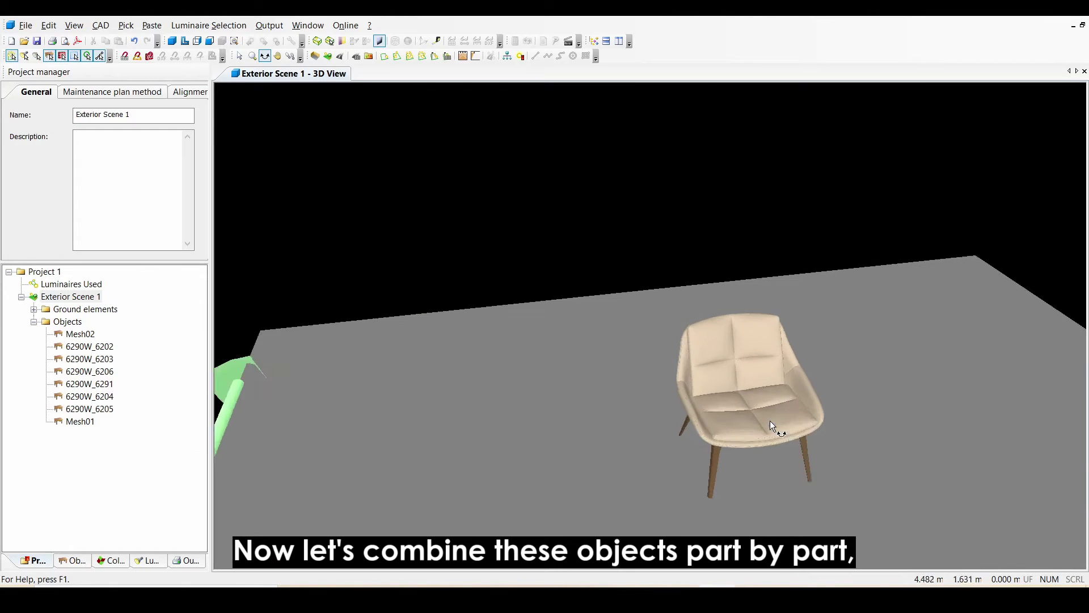
{"action": "left_click_drag", "start_coordinate": [770, 421], "coordinate": [840, 369]}
{"action": "middle_click_drag", "start_coordinate": [794, 353], "coordinate": [745, 334]}
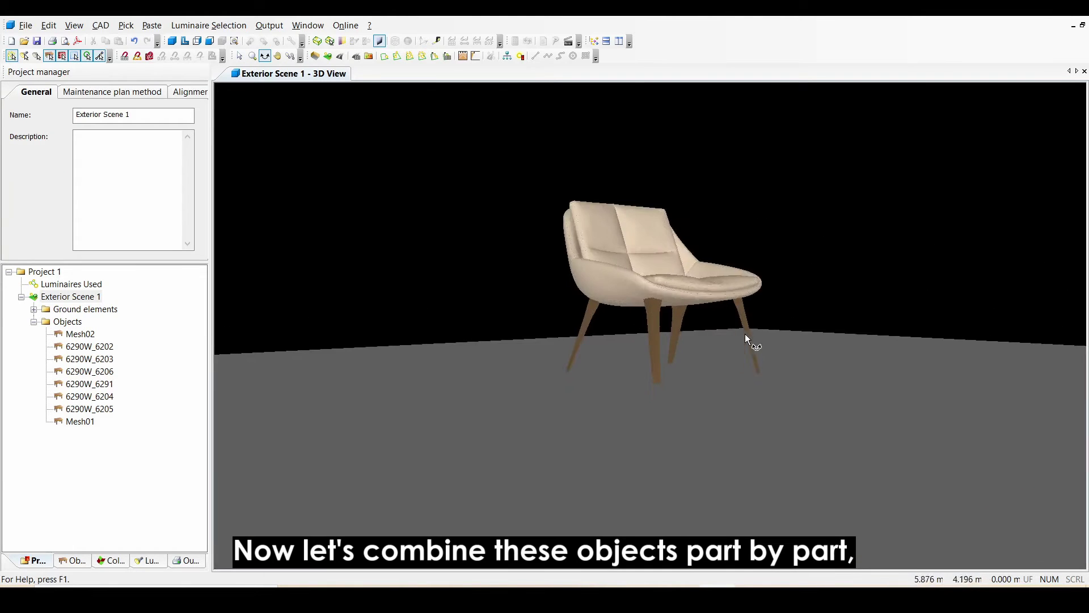
{"action": "scroll", "coordinate": [745, 333], "scroll_direction": "up", "scroll_amount": 3}
{"action": "left_click", "coordinate": [239, 56]}
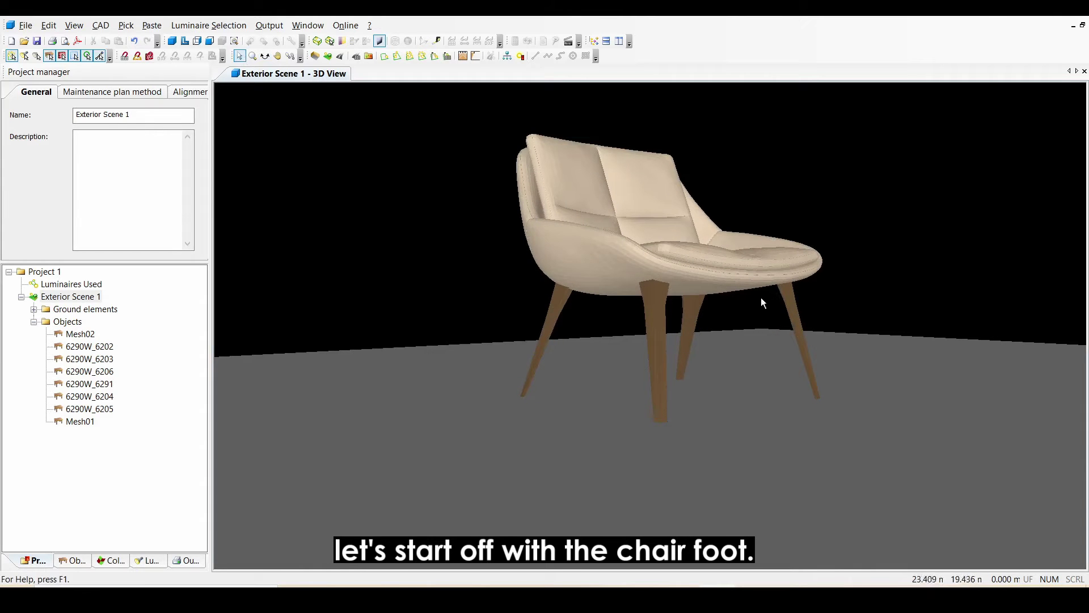
{"action": "left_click_drag", "start_coordinate": [812, 296], "coordinate": [550, 328]}
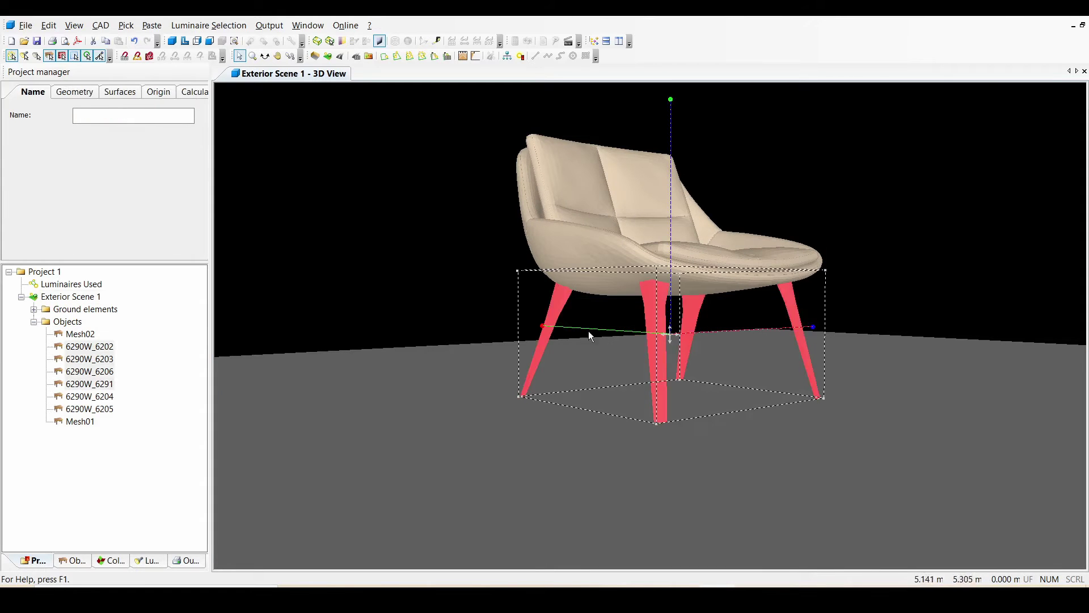
{"action": "right_click", "coordinate": [545, 313]}
{"action": "left_click", "coordinate": [583, 90]}
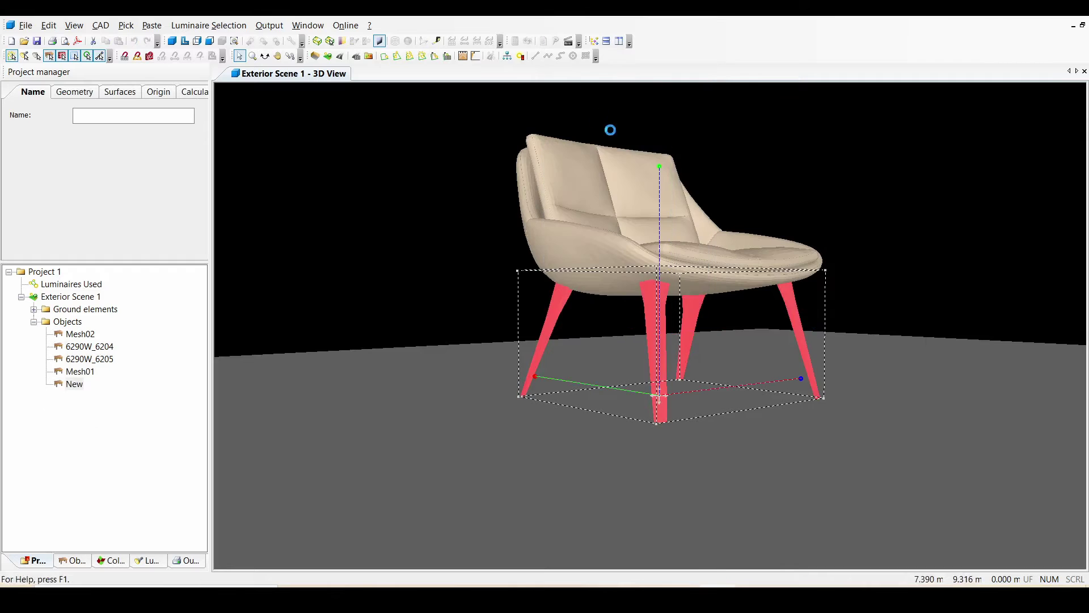
Step: Combine the chair's upper seat meshes into a second single object
{"action": "left_click_drag", "start_coordinate": [842, 260], "coordinate": [484, 198]}
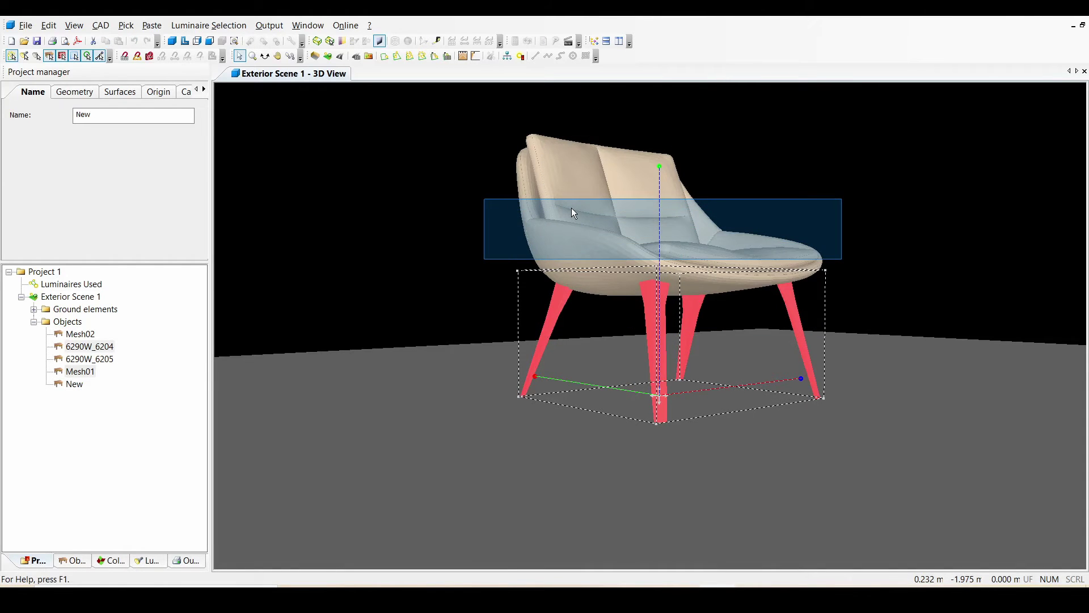
{"action": "right_click", "coordinate": [571, 208]}
{"action": "left_click", "coordinate": [610, 276]}
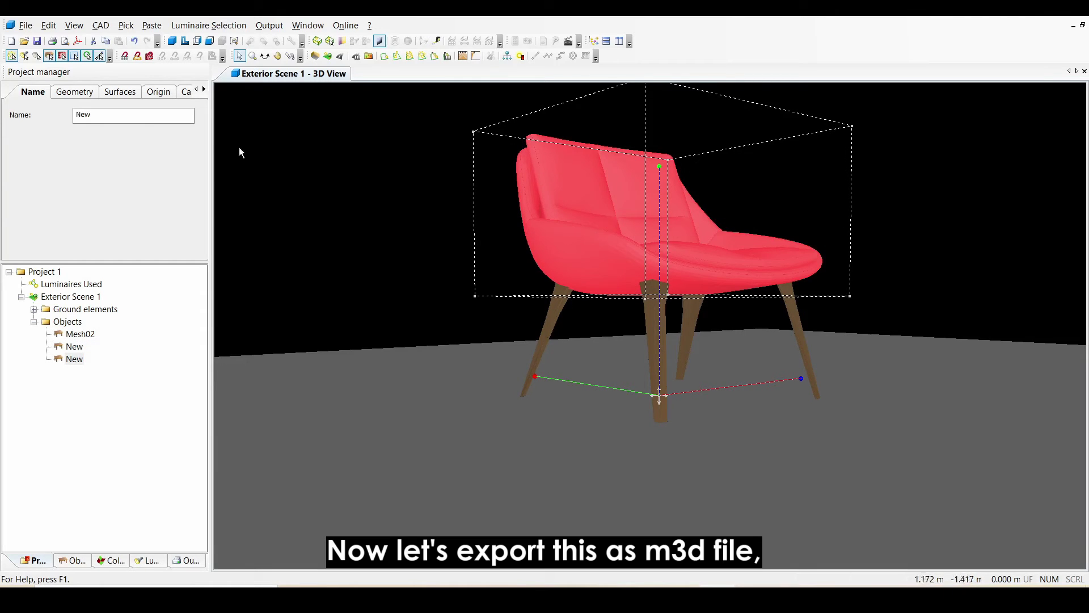
{"action": "left_click", "coordinate": [26, 26]}
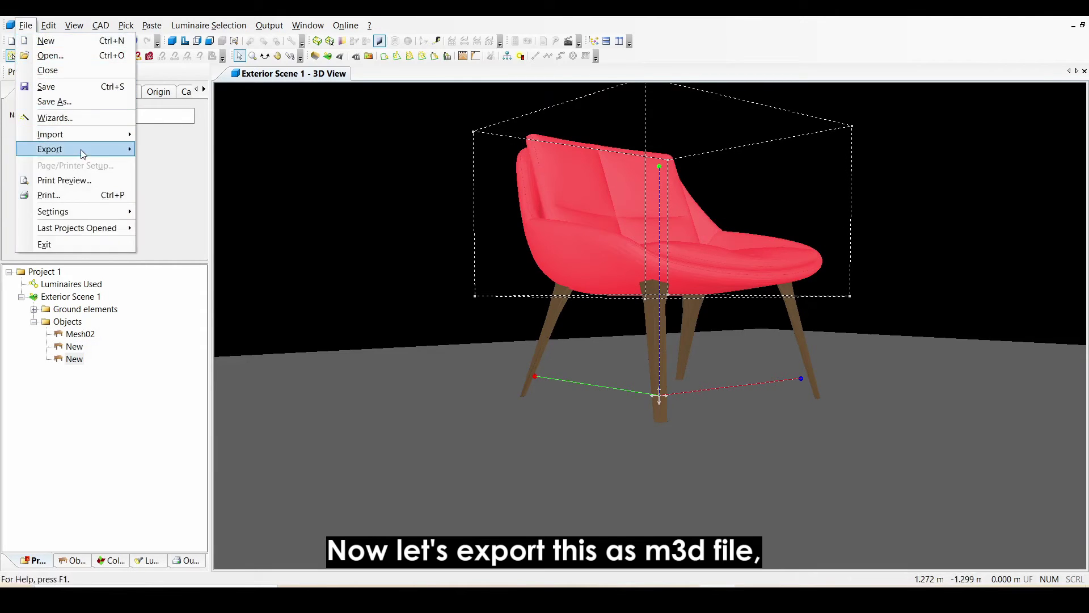
Step: Save the combined upper part as the object file 'chair upper part'
{"action": "mouse_move", "coordinate": [80, 149]}
{"action": "left_click", "coordinate": [259, 275]}
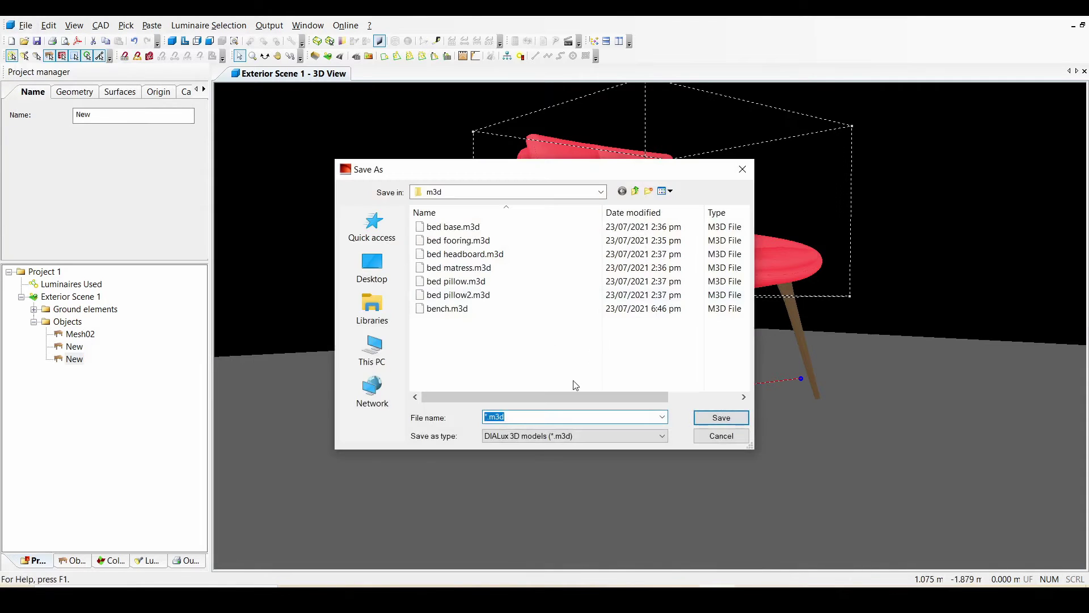
{"action": "left_click_drag", "start_coordinate": [540, 418], "coordinate": [488, 414]}
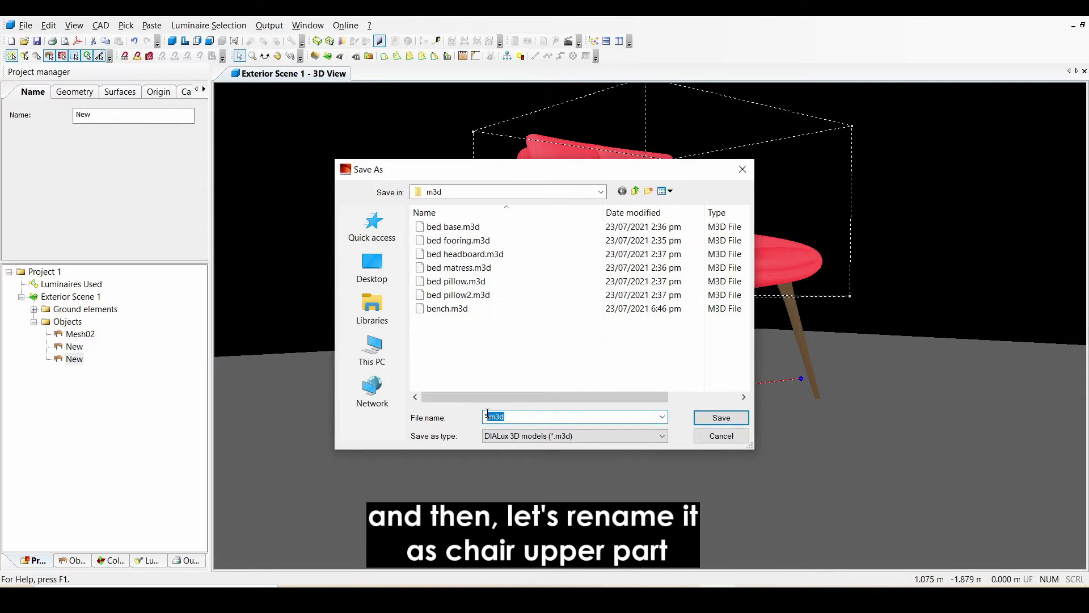
{"action": "key", "text": "BackSpace"}
{"action": "key", "text": "BackSpace"}
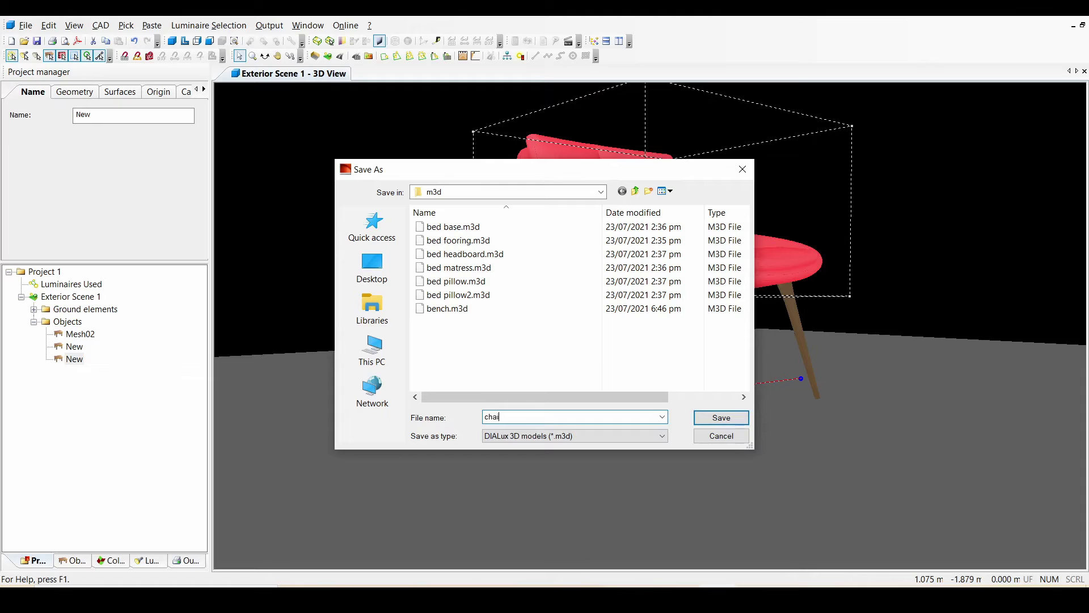
{"action": "type", "text": "chair upper part"}
{"action": "left_click", "coordinate": [722, 418]}
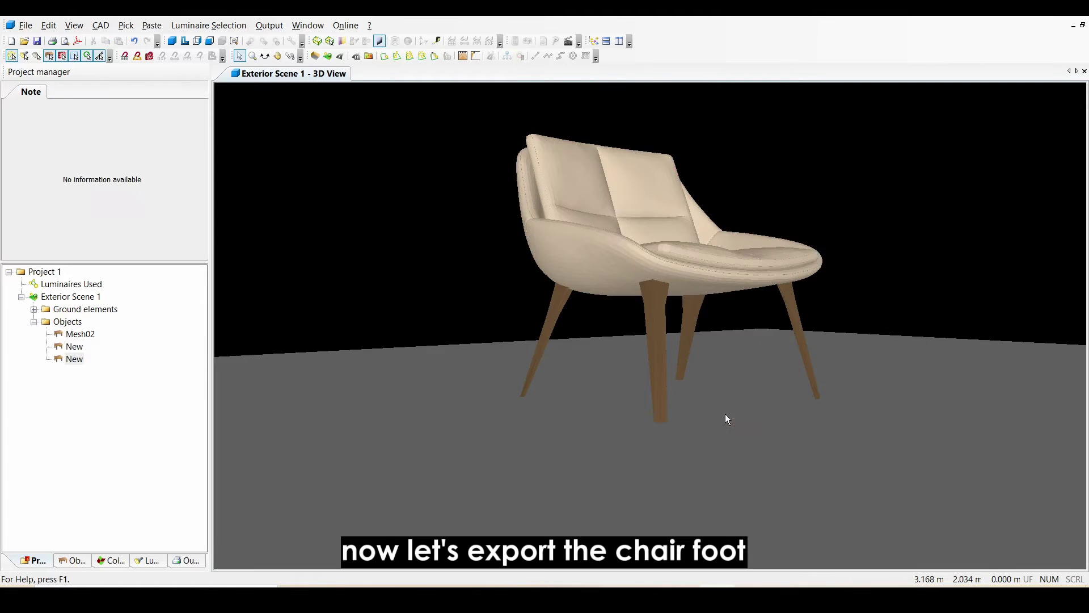
Step: Save the combined legs object as the object file 'chair foot'
{"action": "left_click", "coordinate": [661, 343]}
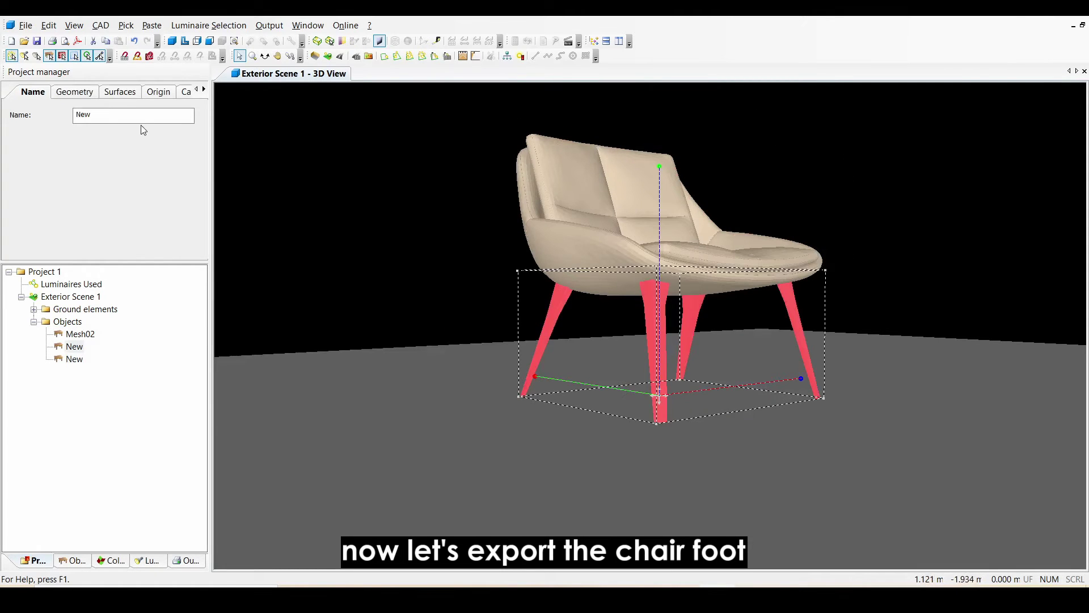
{"action": "left_click", "coordinate": [26, 26]}
{"action": "mouse_move", "coordinate": [101, 149]}
{"action": "left_click", "coordinate": [239, 258]}
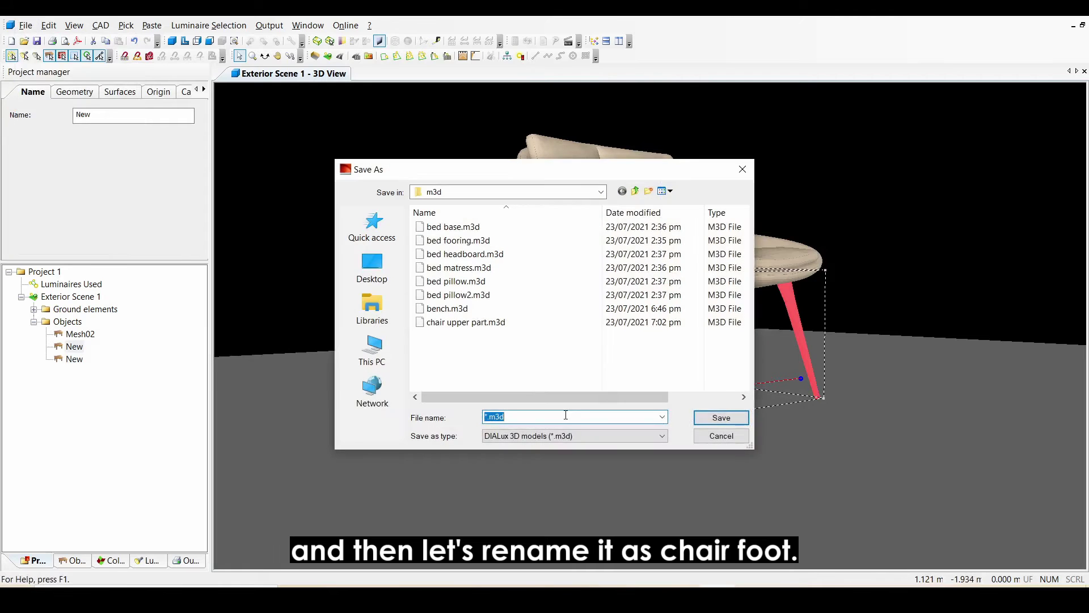
{"action": "type", "text": "chair"}
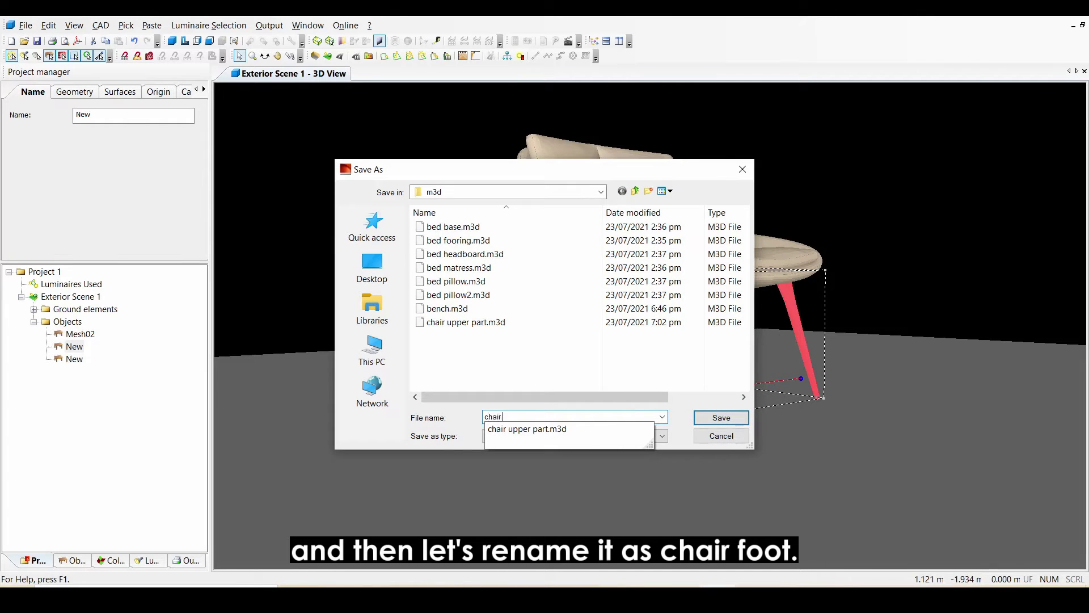
{"action": "type", "text": " foot"}
{"action": "left_click", "coordinate": [734, 424]}
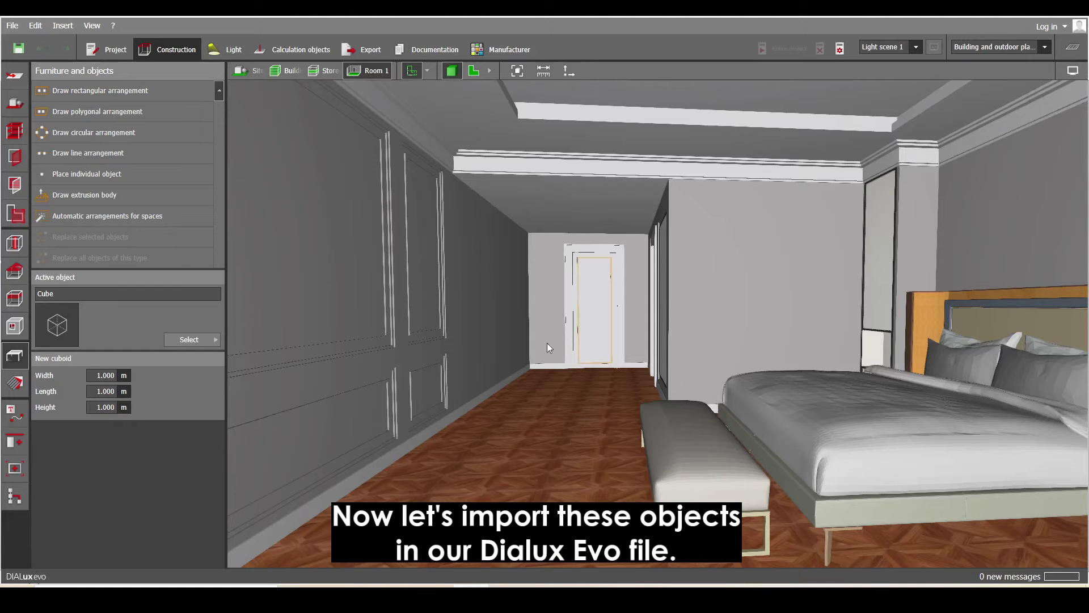
Step: Import chair foot.m3d, set its X position to 2 m, and drag it onto open floor
{"action": "left_click", "coordinate": [13, 27]}
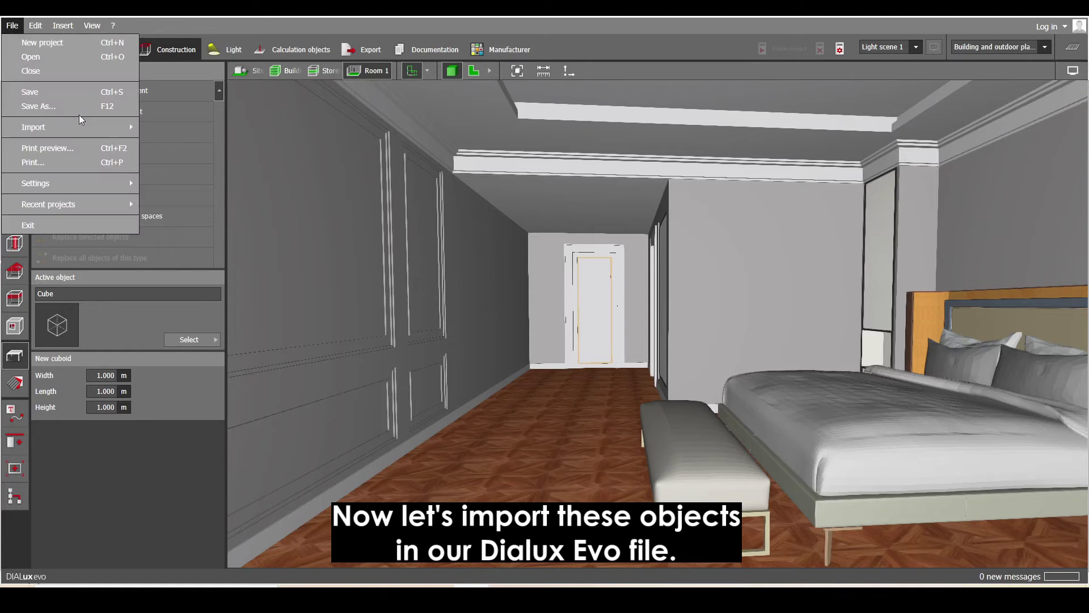
{"action": "mouse_move", "coordinate": [80, 127]}
{"action": "left_click", "coordinate": [226, 152]}
{"action": "left_click", "coordinate": [454, 270]}
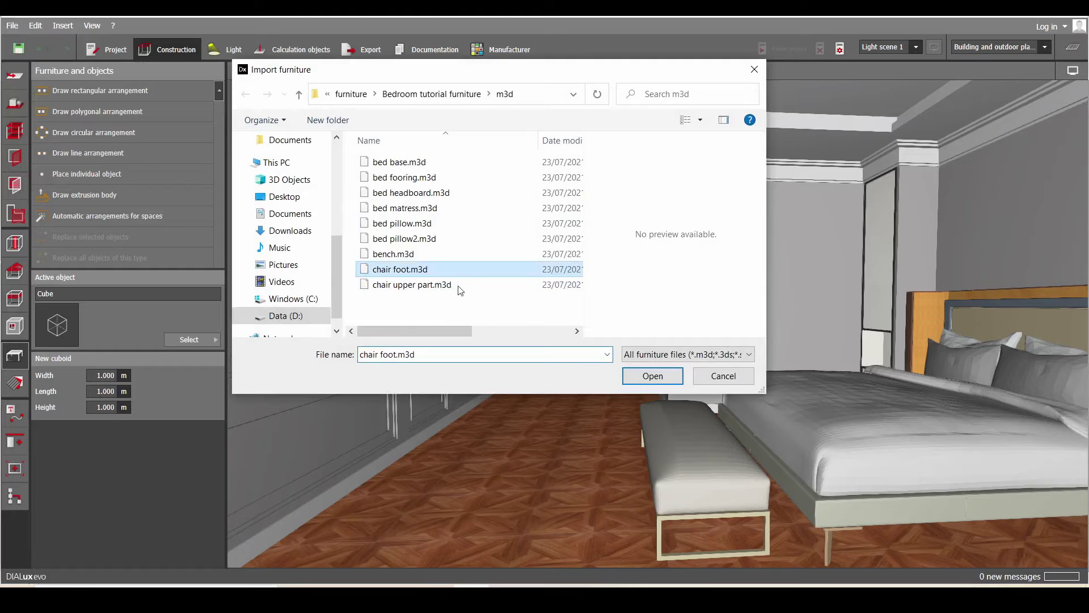
{"action": "left_click", "coordinate": [651, 376]}
{"action": "left_click", "coordinate": [108, 417]}
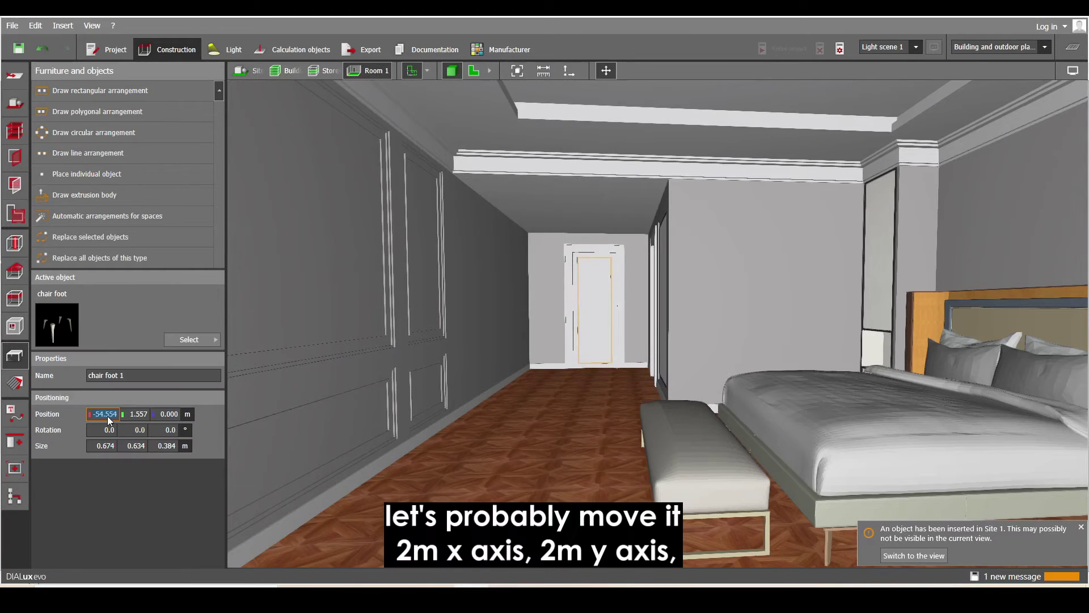
{"action": "type", "text": "2"}
{"action": "left_click", "coordinate": [132, 414]}
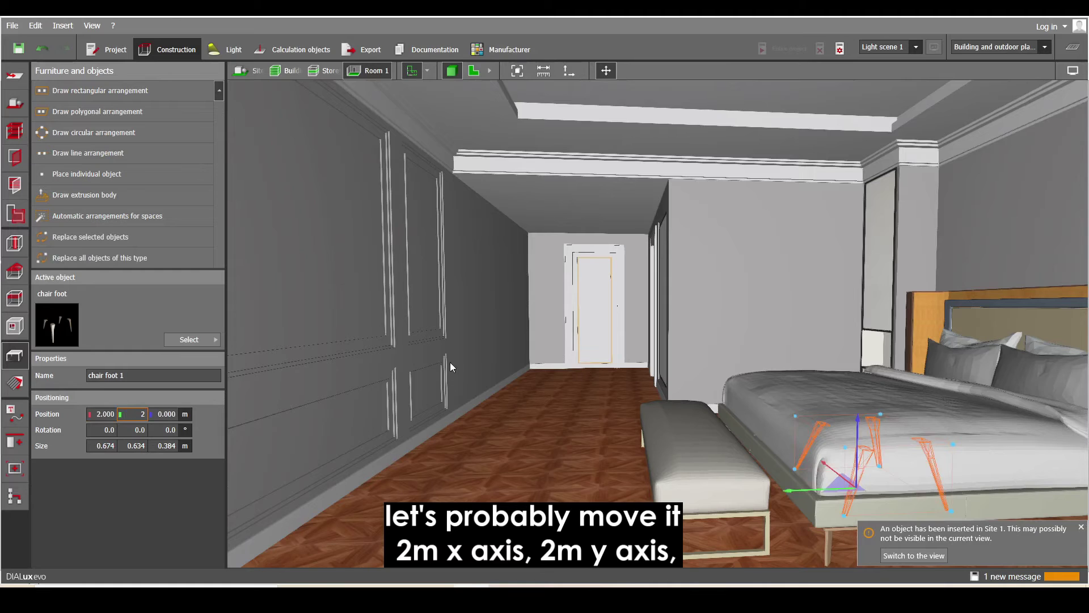
{"action": "key", "text": "Return"}
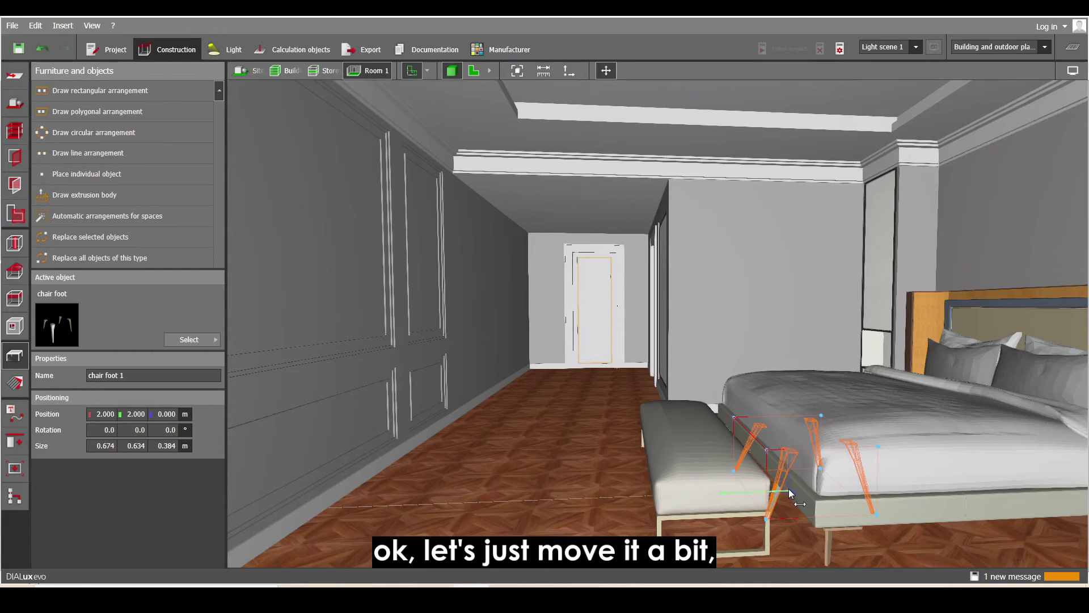
{"action": "left_click_drag", "start_coordinate": [789, 489], "coordinate": [544, 490]}
Step: Import chair upper part.m3d as furniture into the bedroom
{"action": "left_click", "coordinate": [12, 25]}
{"action": "mouse_move", "coordinate": [129, 126]}
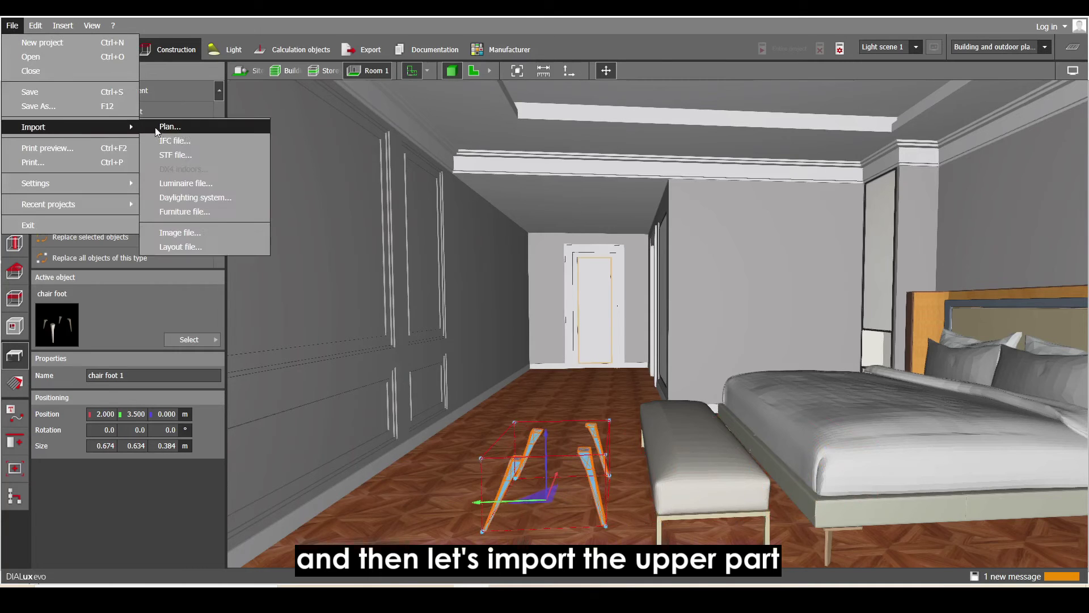
{"action": "left_click", "coordinate": [220, 214]}
{"action": "left_click", "coordinate": [397, 284]}
{"action": "left_click", "coordinate": [666, 381]}
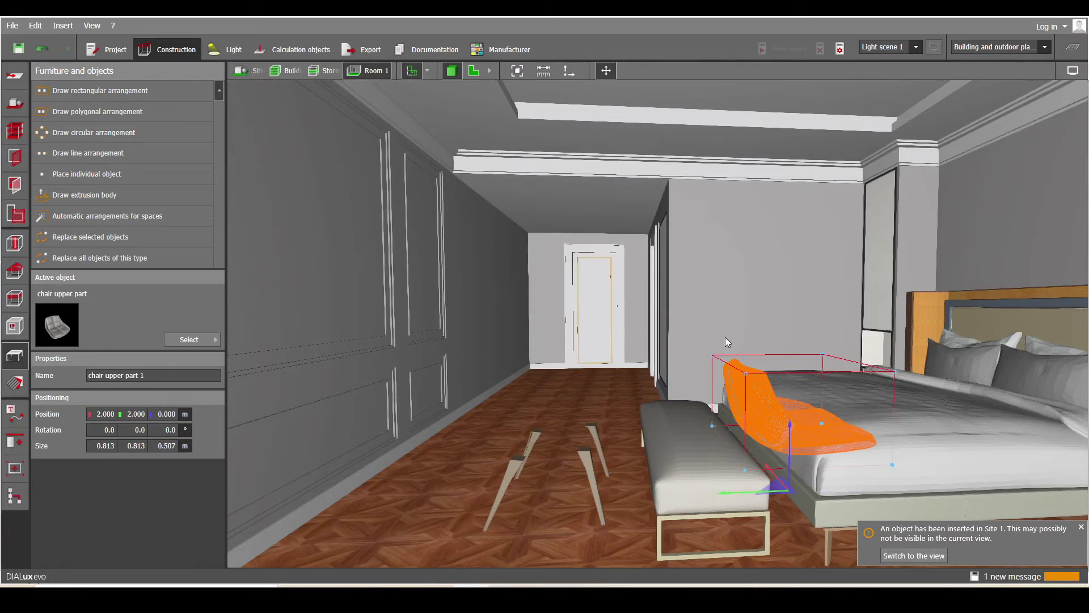
Step: Set the chair upper part's Y position to 3.5 m so it aligns with the chair foot
{"action": "left_click", "coordinate": [583, 461]}
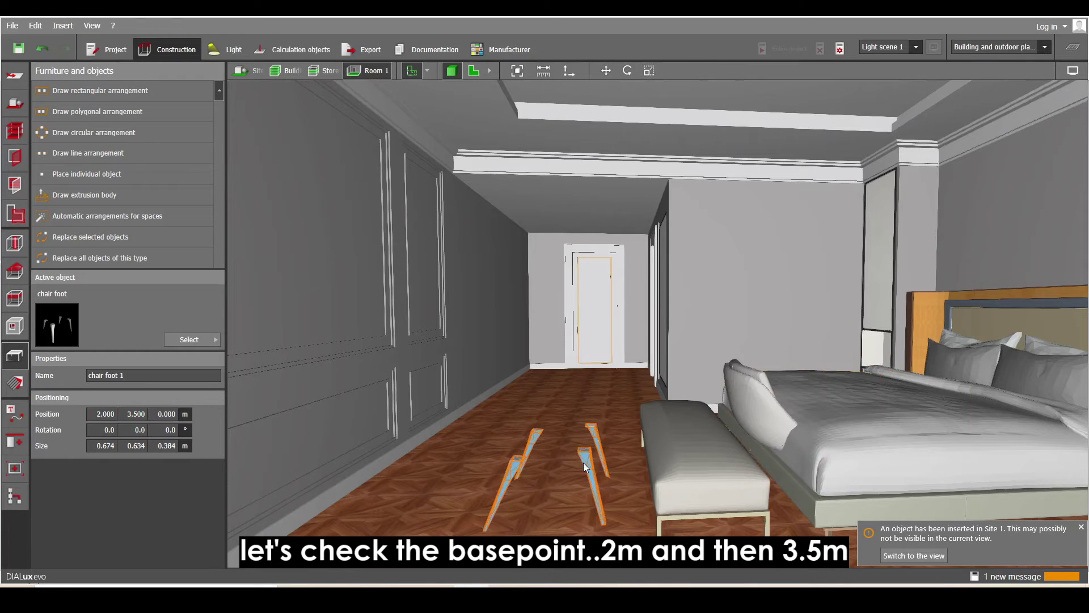
{"action": "left_click", "coordinate": [761, 392]}
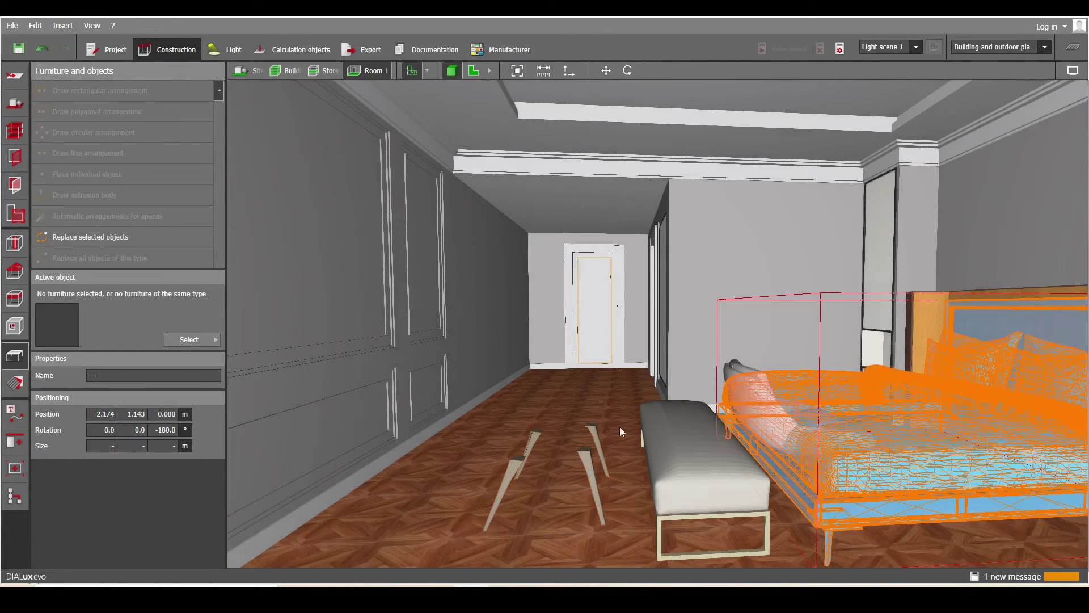
{"action": "left_click", "coordinate": [735, 364]}
{"action": "left_click", "coordinate": [144, 416]}
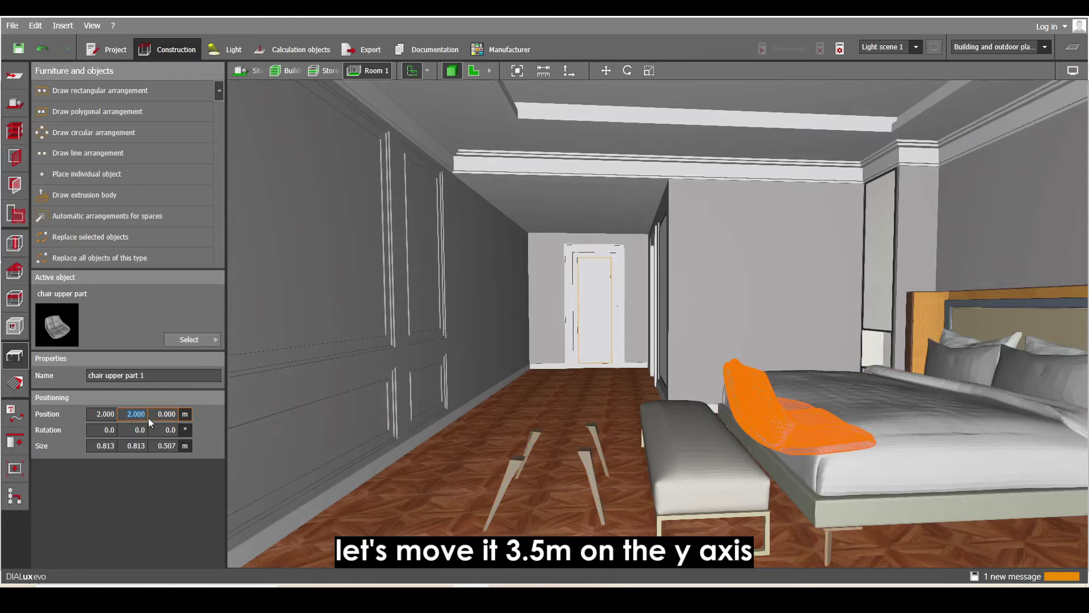
{"action": "type", "text": "5"}
{"action": "key", "text": "Return"}
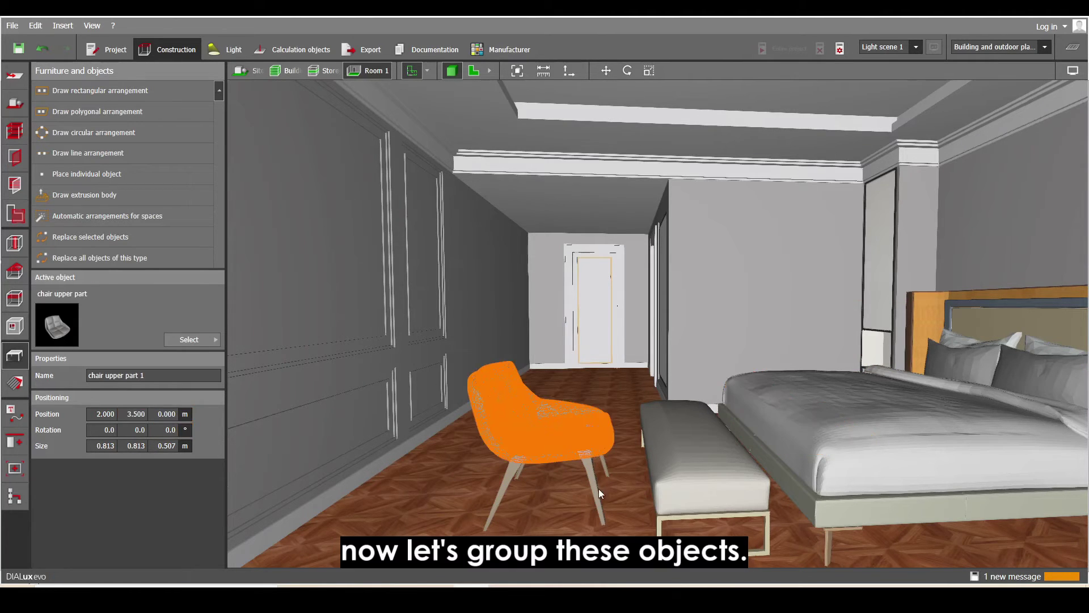
Step: In 2-D plan view, rotate the orange chair to its outline and move it beside the bed
{"action": "left_click", "coordinate": [594, 486], "text": "ctrl"}
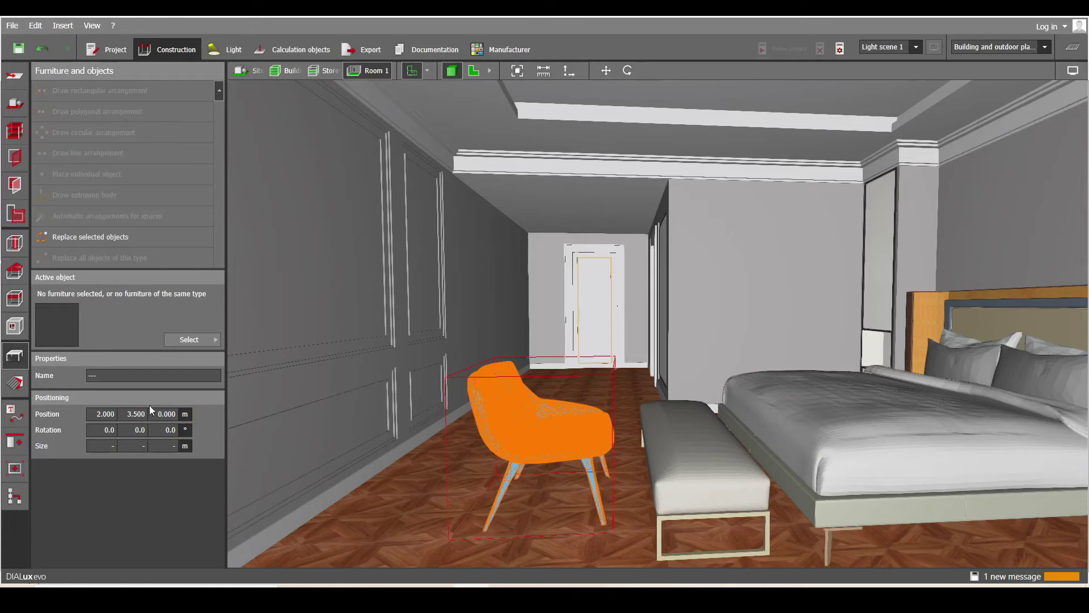
{"action": "left_click", "coordinate": [12, 441]}
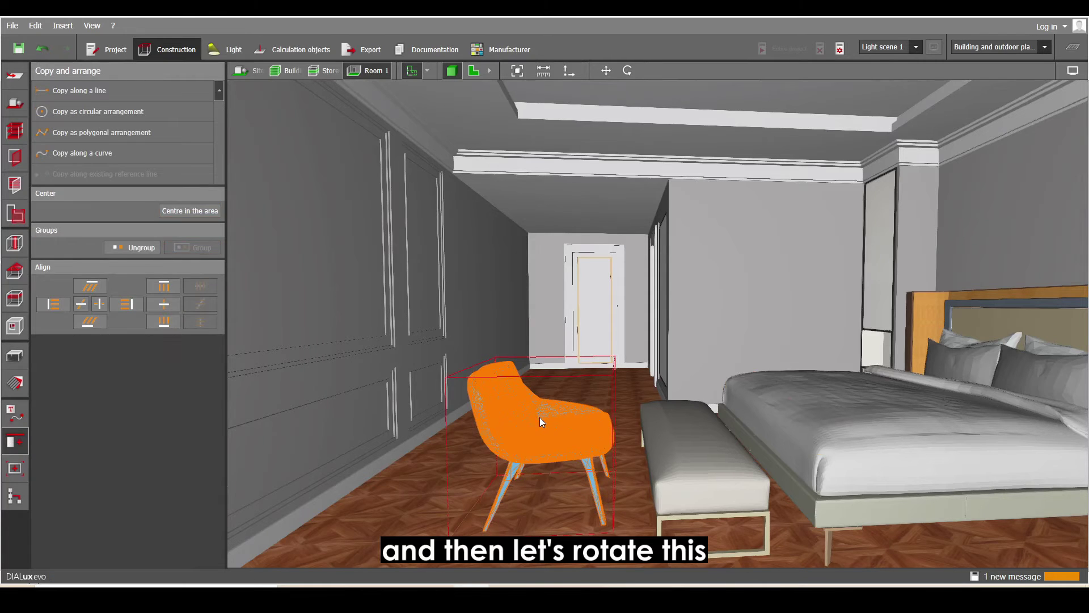
{"action": "left_click", "coordinate": [474, 72]}
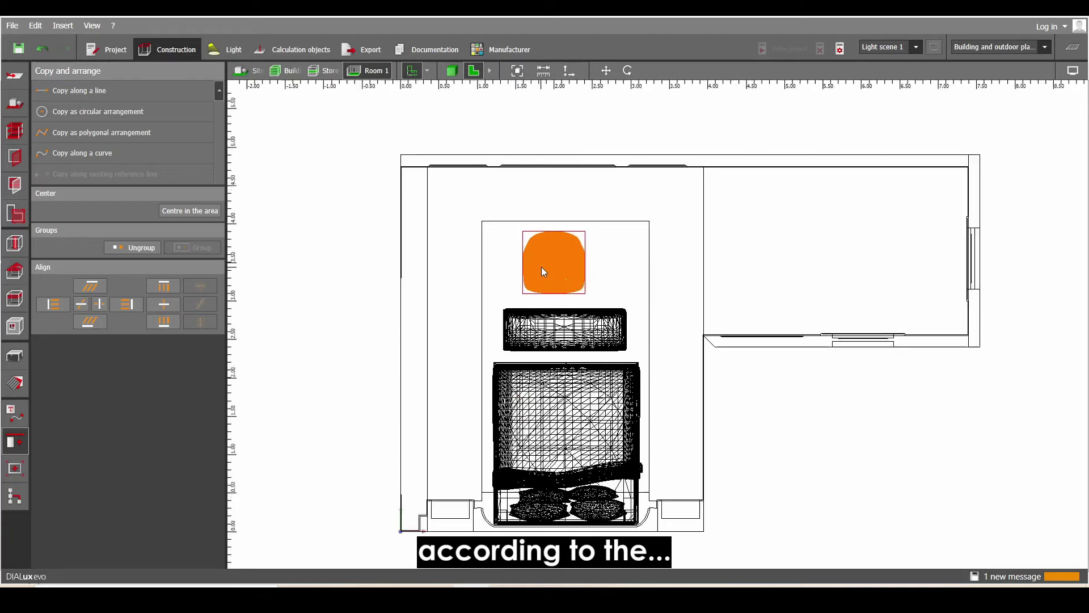
{"action": "scroll", "coordinate": [628, 301], "scroll_direction": "up", "scroll_amount": 5}
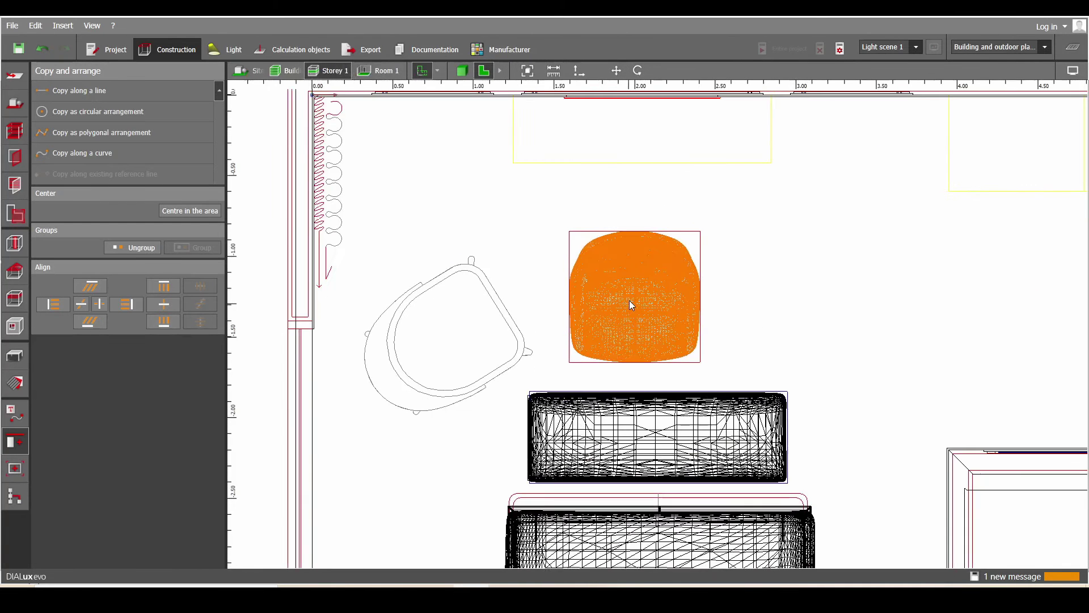
{"action": "right_click", "coordinate": [628, 301]}
{"action": "left_click", "coordinate": [668, 326]}
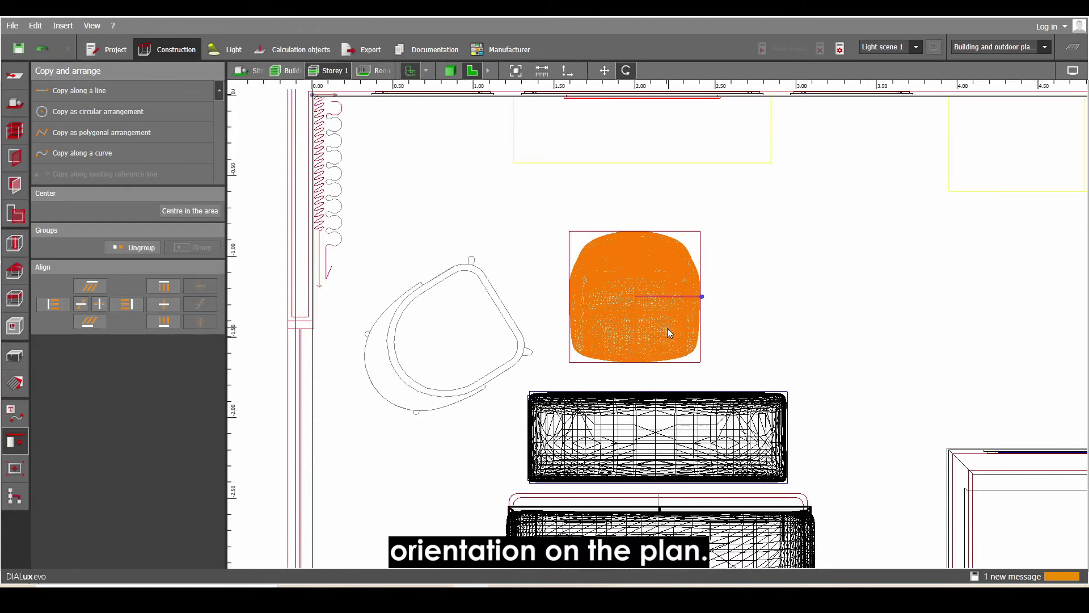
{"action": "left_click_drag", "start_coordinate": [699, 298], "coordinate": [579, 217]}
{"action": "right_click", "coordinate": [672, 283]}
{"action": "left_click", "coordinate": [703, 289]}
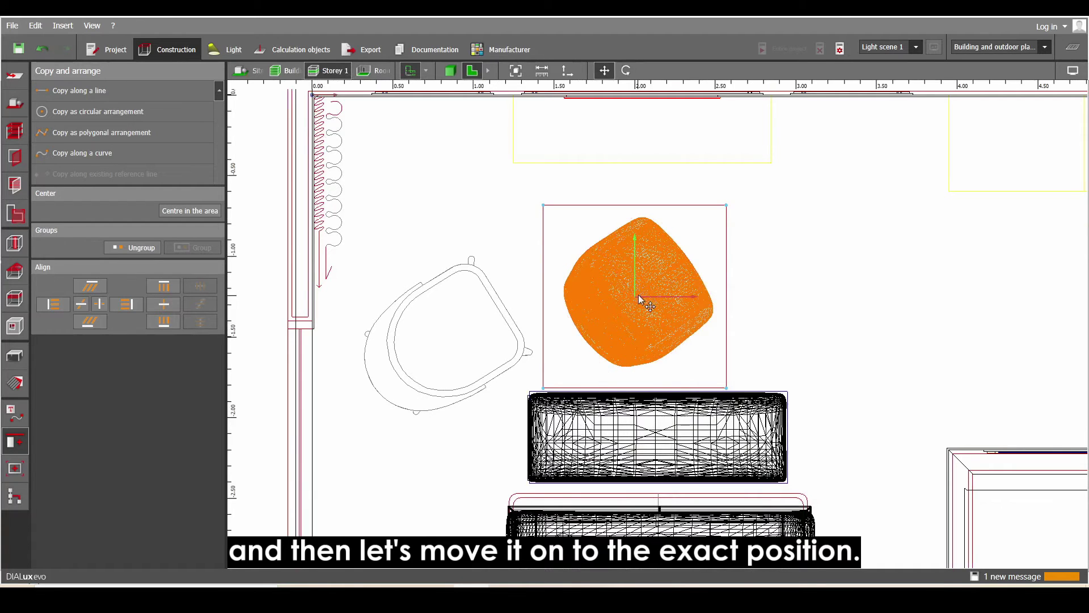
{"action": "left_click_drag", "start_coordinate": [638, 299], "coordinate": [440, 349]}
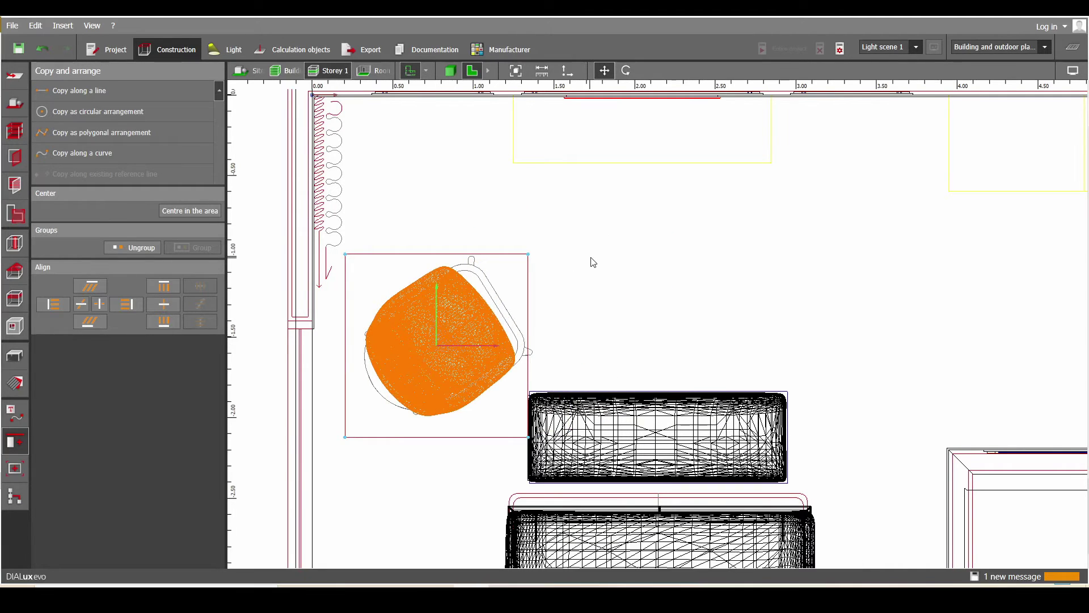
Step: Orbit and pan the 3-D view through the room to check the placed chair and bed
{"action": "left_click", "coordinate": [450, 71]}
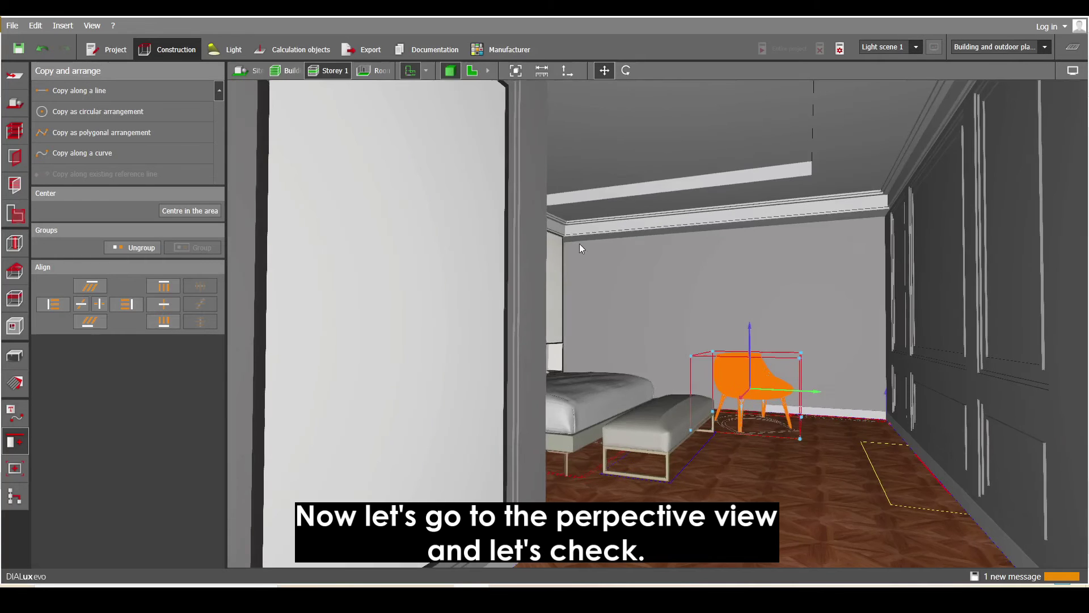
{"action": "right_click_drag", "start_coordinate": [647, 312], "coordinate": [736, 287]}
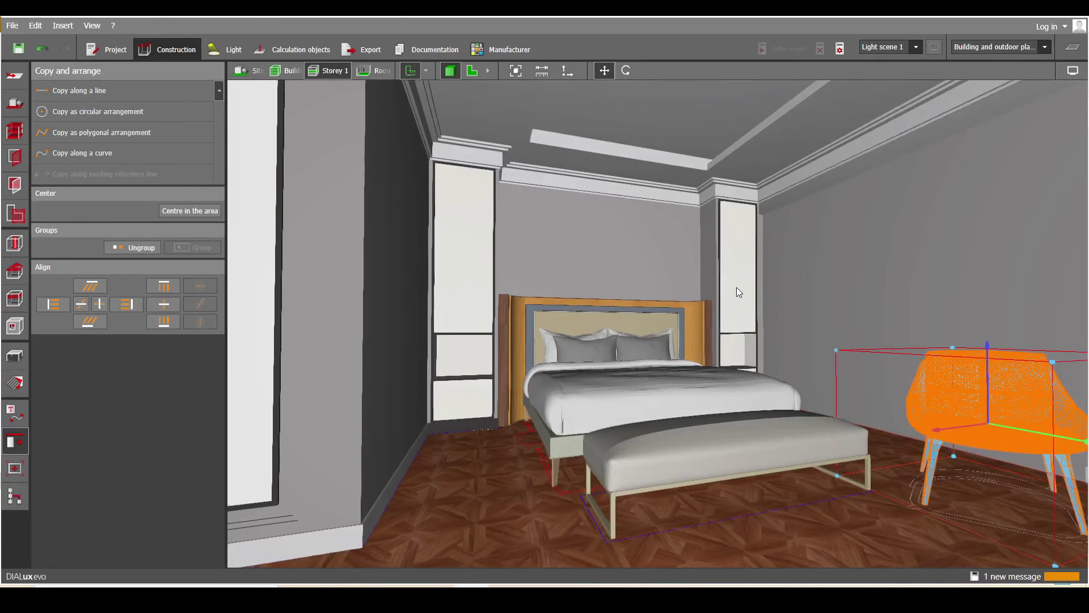
{"action": "scroll", "coordinate": [752, 318], "scroll_direction": "up", "scroll_amount": 1}
{"action": "middle_click_drag", "start_coordinate": [751, 322], "coordinate": [709, 334]}
{"action": "left_click", "coordinate": [797, 502]}
{"action": "middle_click_drag", "start_coordinate": [766, 379], "coordinate": [676, 383]}
{"action": "left_click_drag", "start_coordinate": [676, 384], "coordinate": [686, 390]}
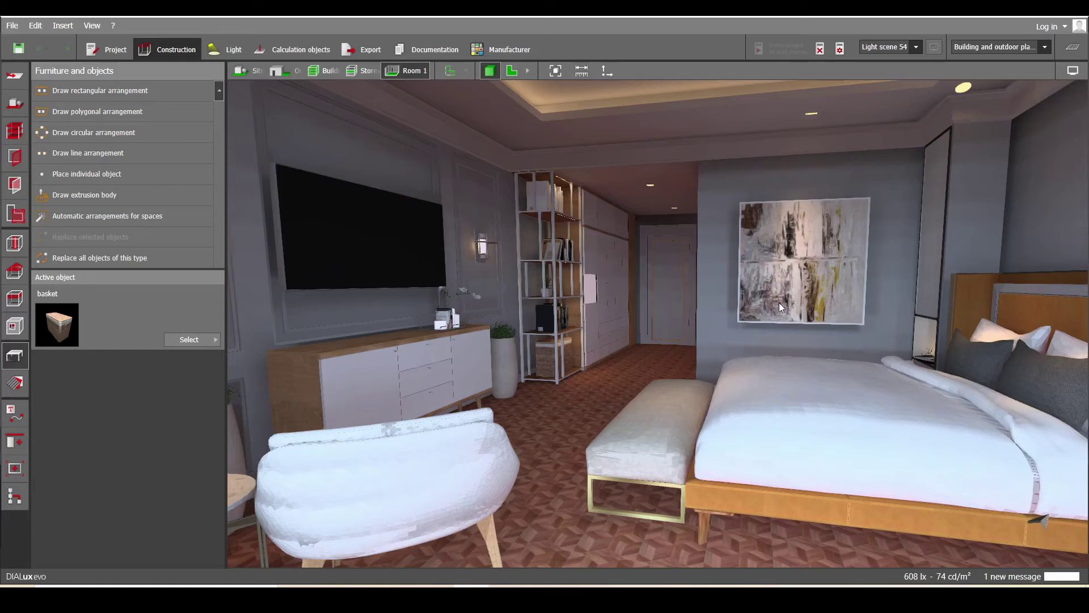
{"action": "left_click_drag", "start_coordinate": [778, 302], "coordinate": [771, 334]}
{"action": "right_click_drag", "start_coordinate": [771, 330], "coordinate": [793, 455]}
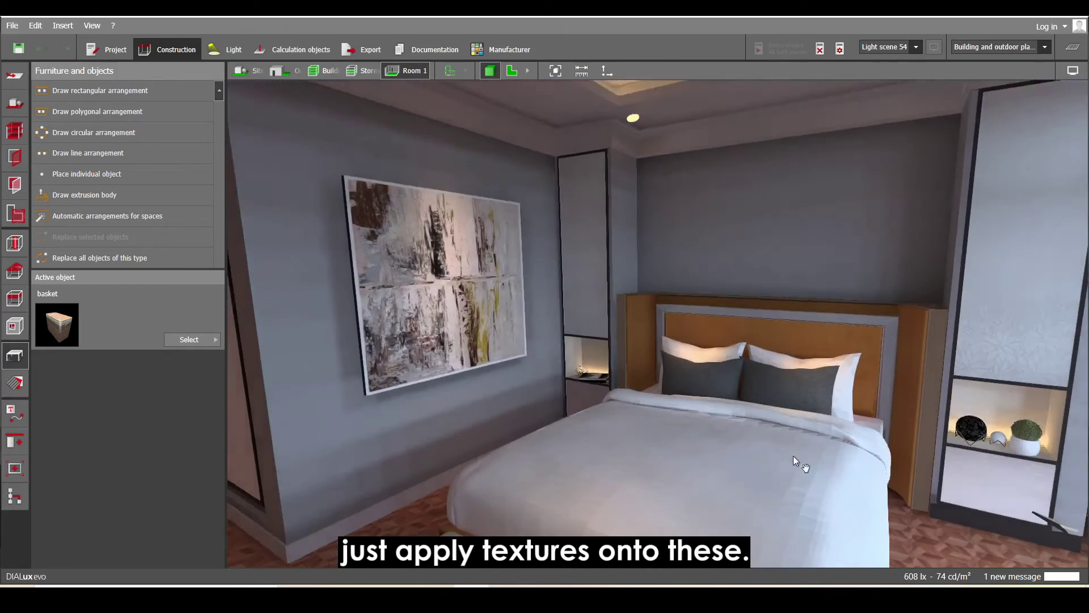
Step: Orbit the furnished room past the shelf, painting and TV wall toward the window and chair
{"action": "scroll", "coordinate": [788, 389], "scroll_direction": "up", "scroll_amount": 2}
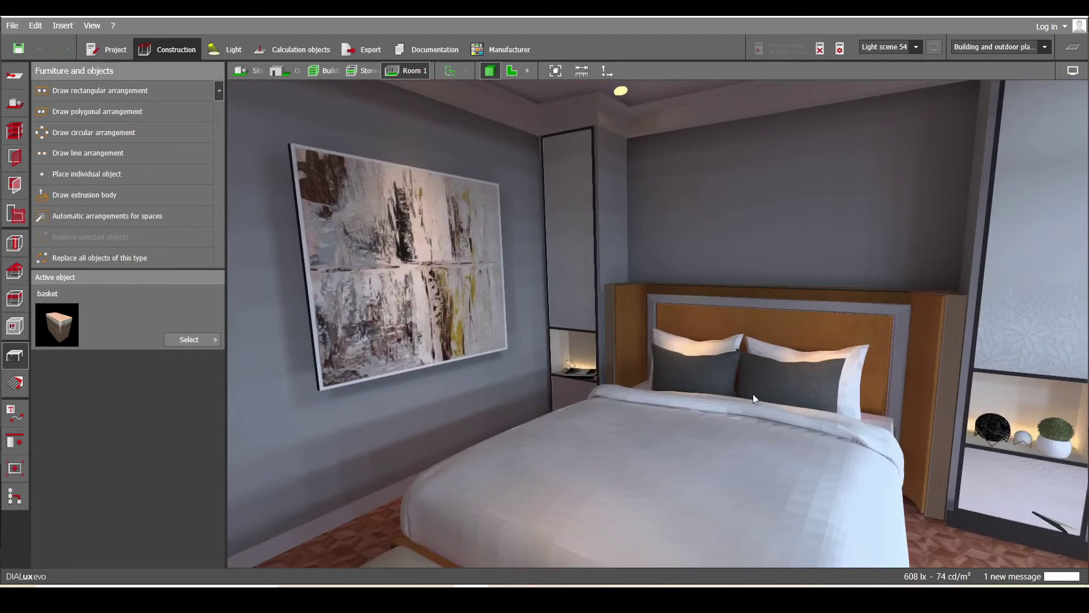
{"action": "mouse_move", "coordinate": [754, 394]}
{"action": "left_mouse_down"}
{"action": "mouse_move", "coordinate": [550, 403]}
{"action": "mouse_move", "coordinate": [637, 403]}
{"action": "left_mouse_up"}
{"action": "right_click_drag", "start_coordinate": [637, 403], "coordinate": [655, 401]}
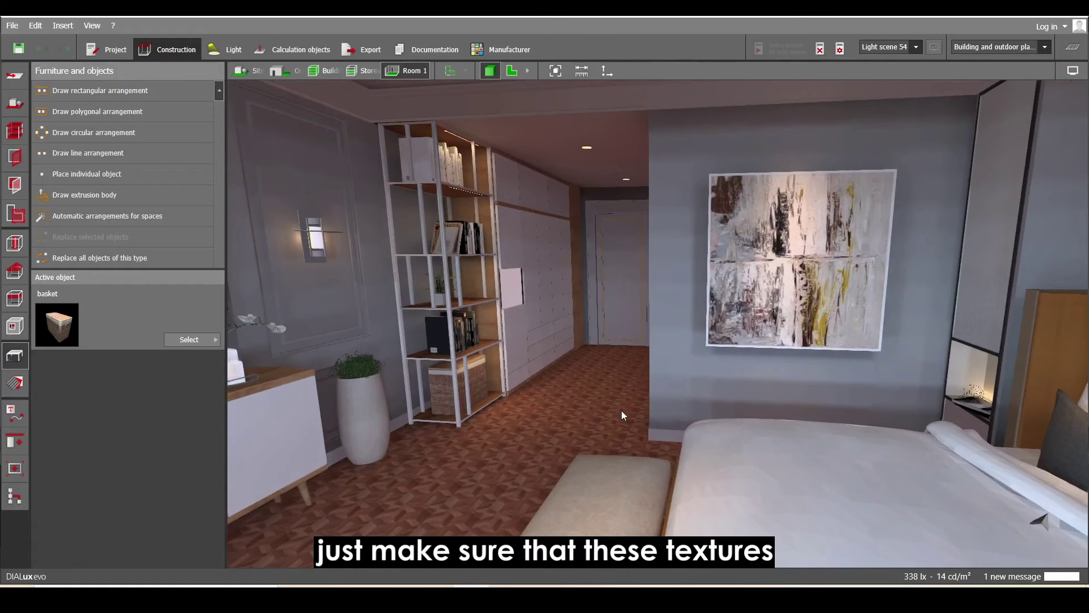
{"action": "middle_click_drag", "start_coordinate": [621, 410], "coordinate": [801, 375]}
{"action": "scroll", "coordinate": [685, 389], "scroll_direction": "down", "scroll_amount": 1}
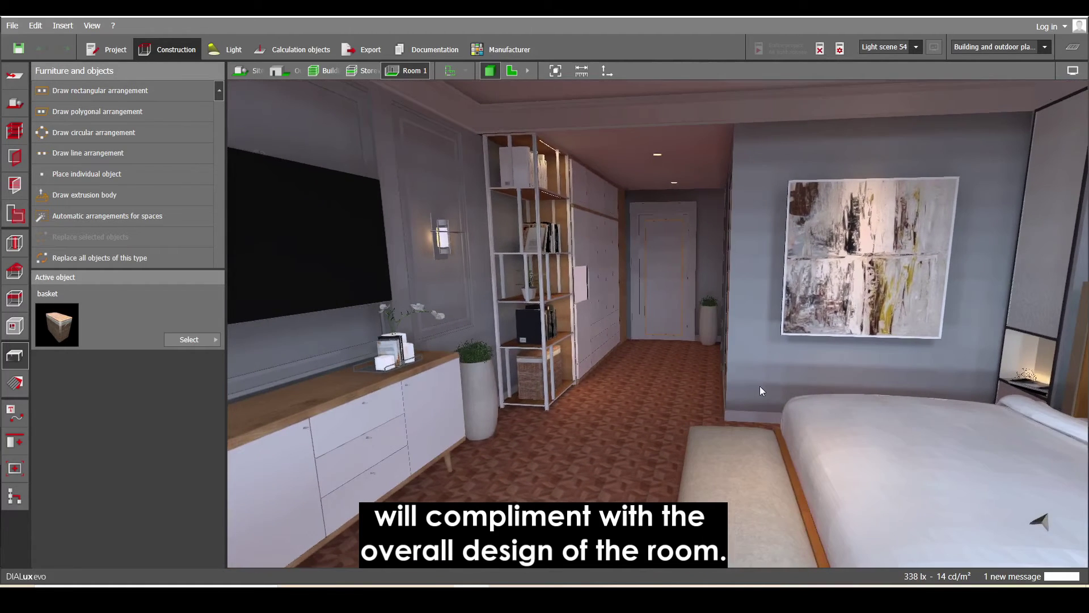
{"action": "scroll", "coordinate": [758, 391], "scroll_direction": "down", "scroll_amount": 1}
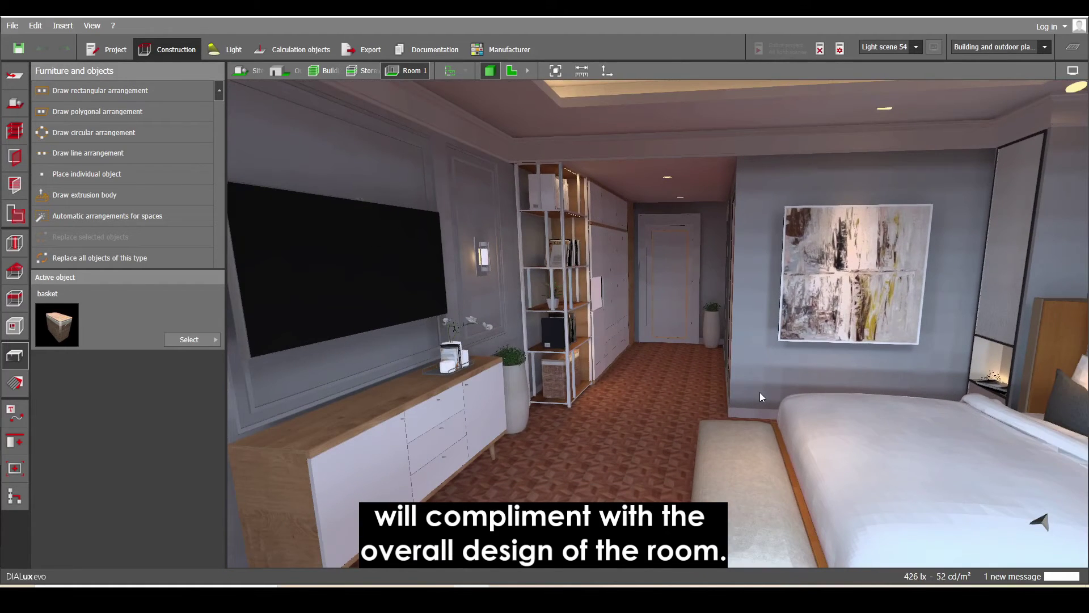
{"action": "mouse_move", "coordinate": [812, 441]}
{"action": "left_mouse_down"}
{"action": "mouse_move", "coordinate": [568, 445]}
{"action": "mouse_move", "coordinate": [770, 427]}
{"action": "mouse_move", "coordinate": [653, 440]}
{"action": "mouse_move", "coordinate": [611, 431]}
{"action": "left_mouse_up"}
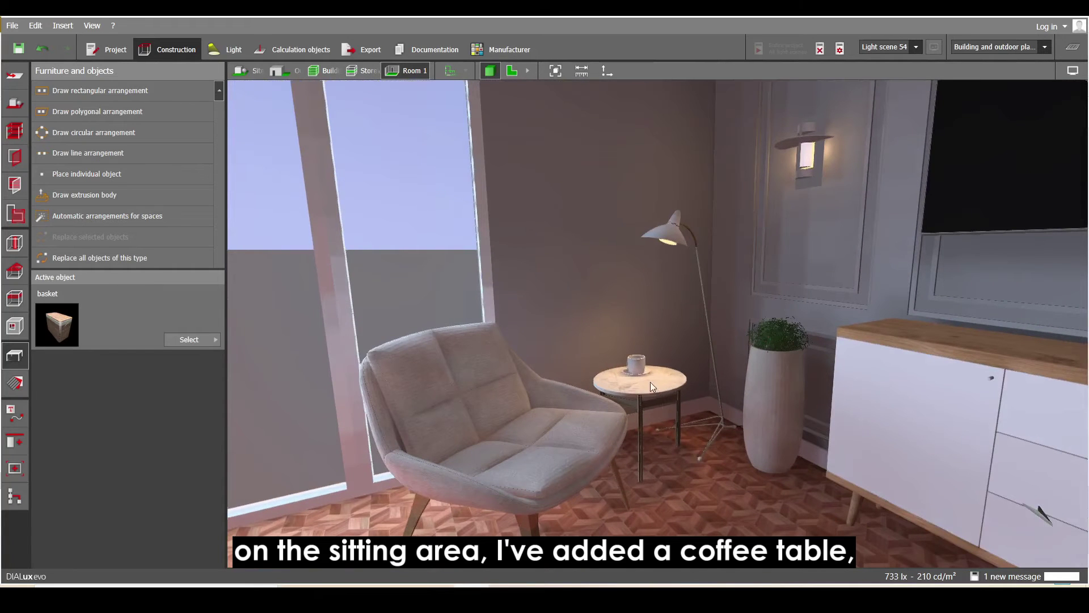
Step: Continue touring the sideboard, TV, floor lamp, shelves, wardrobe and hallway door
{"action": "left_click_drag", "start_coordinate": [657, 388], "coordinate": [577, 326]}
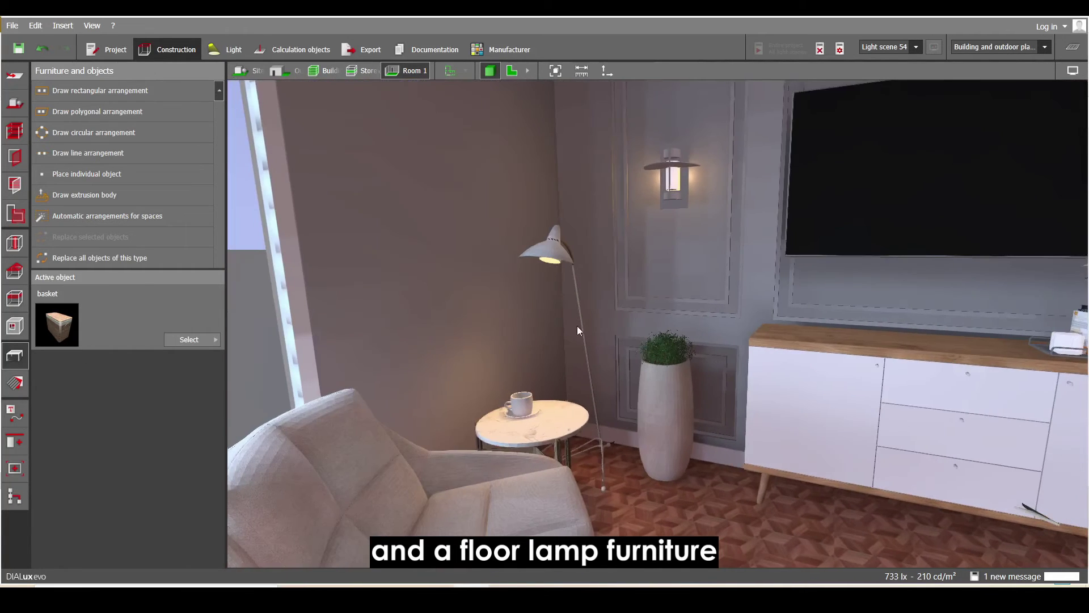
{"action": "right_click_drag", "start_coordinate": [561, 318], "coordinate": [590, 332]}
{"action": "right_click_drag", "start_coordinate": [857, 358], "coordinate": [540, 333]}
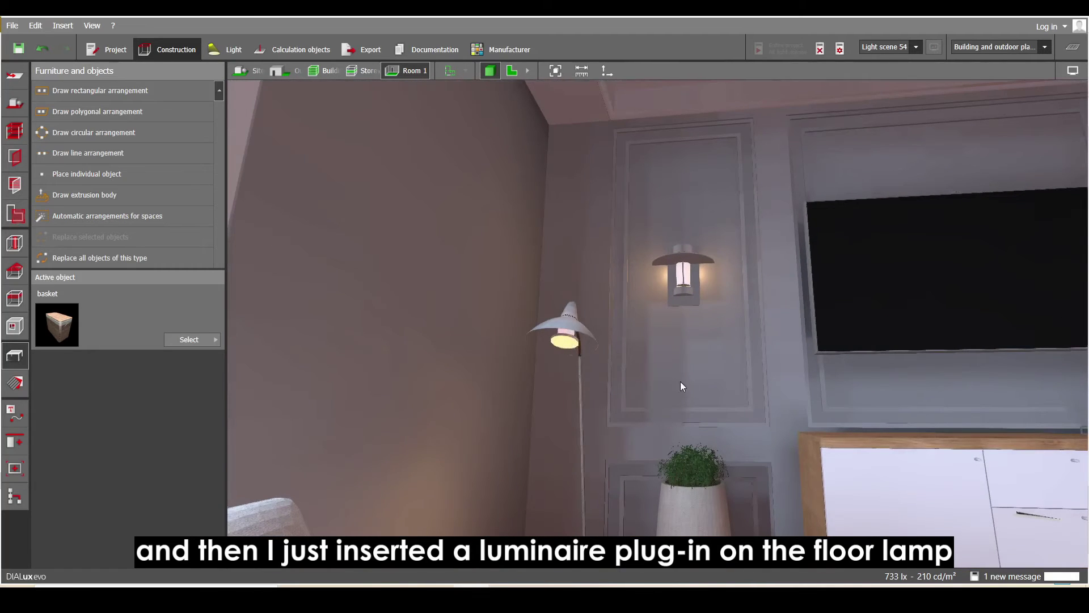
{"action": "left_click_drag", "start_coordinate": [682, 385], "coordinate": [540, 384]}
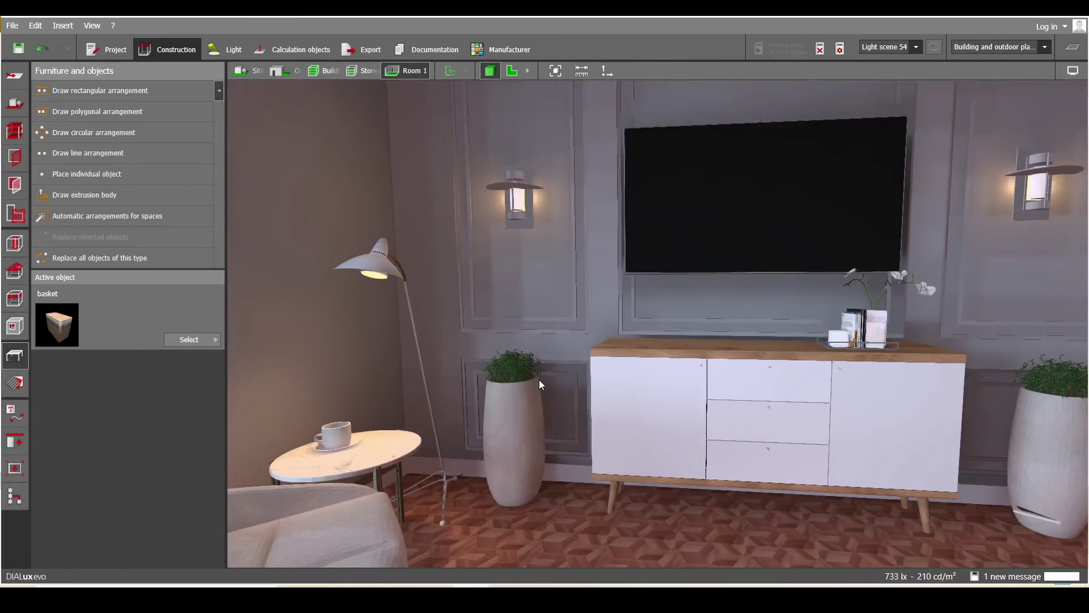
{"action": "right_click_drag", "start_coordinate": [539, 380], "coordinate": [561, 379]}
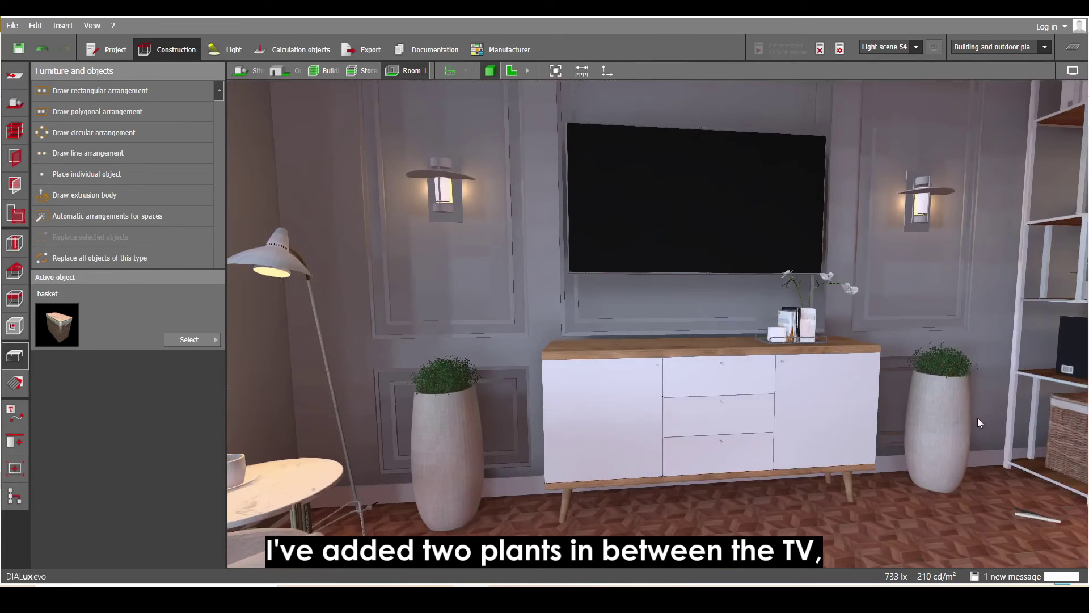
{"action": "left_click_drag", "start_coordinate": [978, 418], "coordinate": [594, 428]}
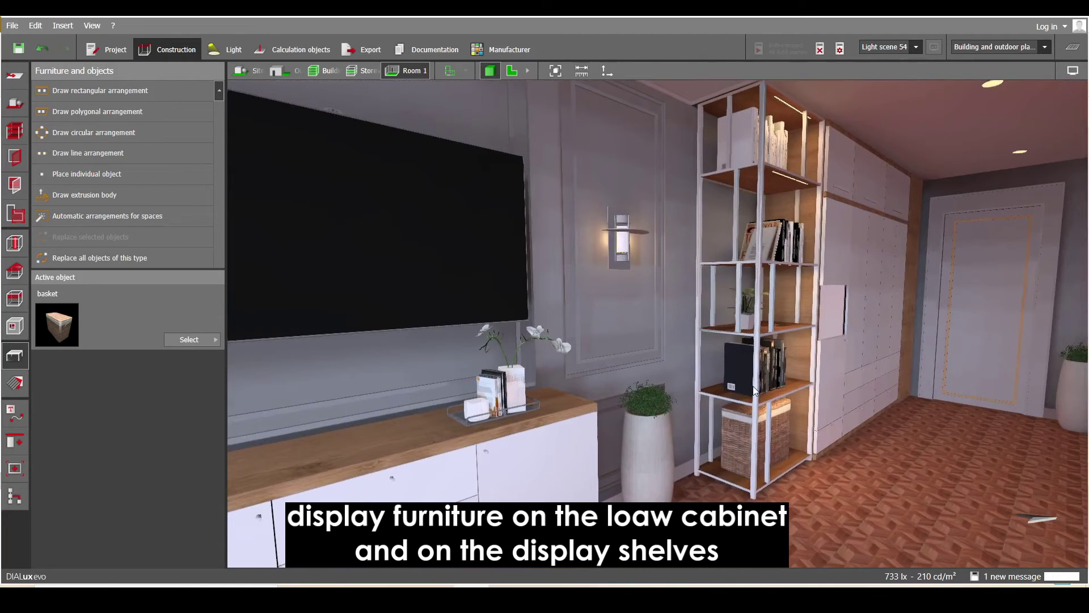
{"action": "left_click_drag", "start_coordinate": [771, 373], "coordinate": [701, 394]}
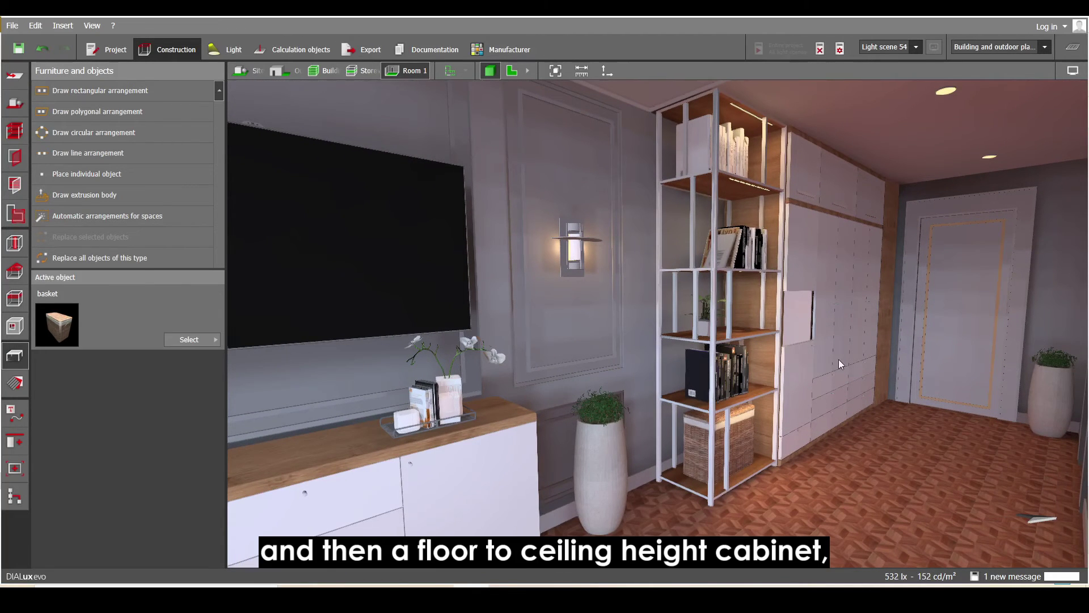
{"action": "mouse_move", "coordinate": [828, 373]}
{"action": "left_mouse_down"}
{"action": "mouse_move", "coordinate": [924, 380]}
{"action": "mouse_move", "coordinate": [734, 328]}
{"action": "mouse_move", "coordinate": [803, 352]}
{"action": "mouse_move", "coordinate": [543, 391]}
{"action": "left_mouse_up"}
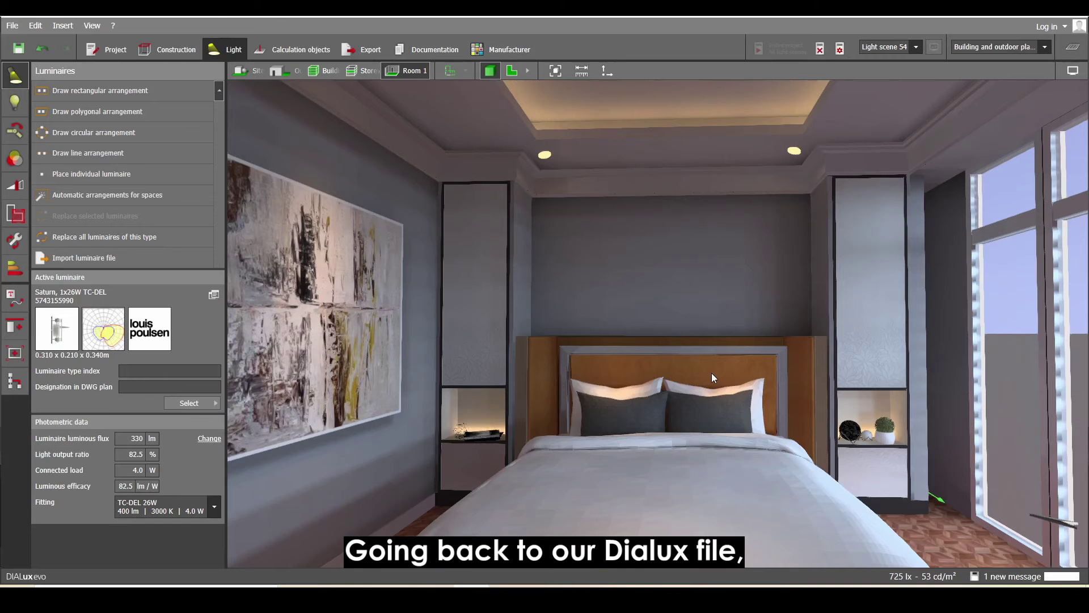
Step: Orbit past the hallway door to face the TV wall with its two wall lights
{"action": "right_click_drag", "start_coordinate": [639, 375], "coordinate": [529, 380]}
{"action": "middle_click_drag", "start_coordinate": [556, 329], "coordinate": [793, 389]}
{"action": "right_click_drag", "start_coordinate": [792, 388], "coordinate": [511, 392]}
{"action": "middle_click_drag", "start_coordinate": [703, 383], "coordinate": [688, 314]}
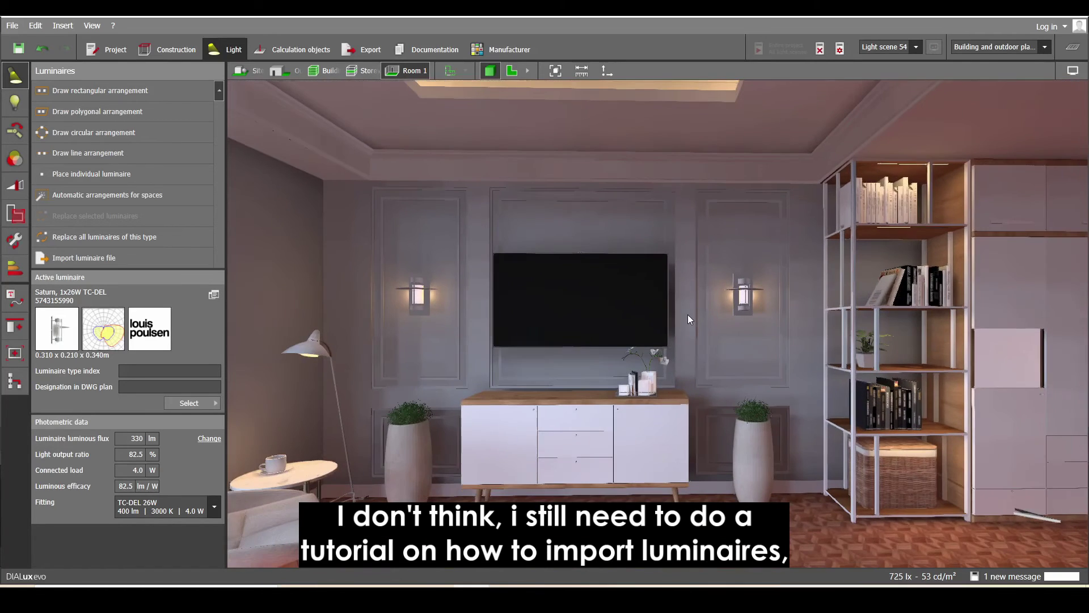
Step: Inspect the Saturn wall light right of the TV, then clear the selection
{"action": "left_click", "coordinate": [740, 301]}
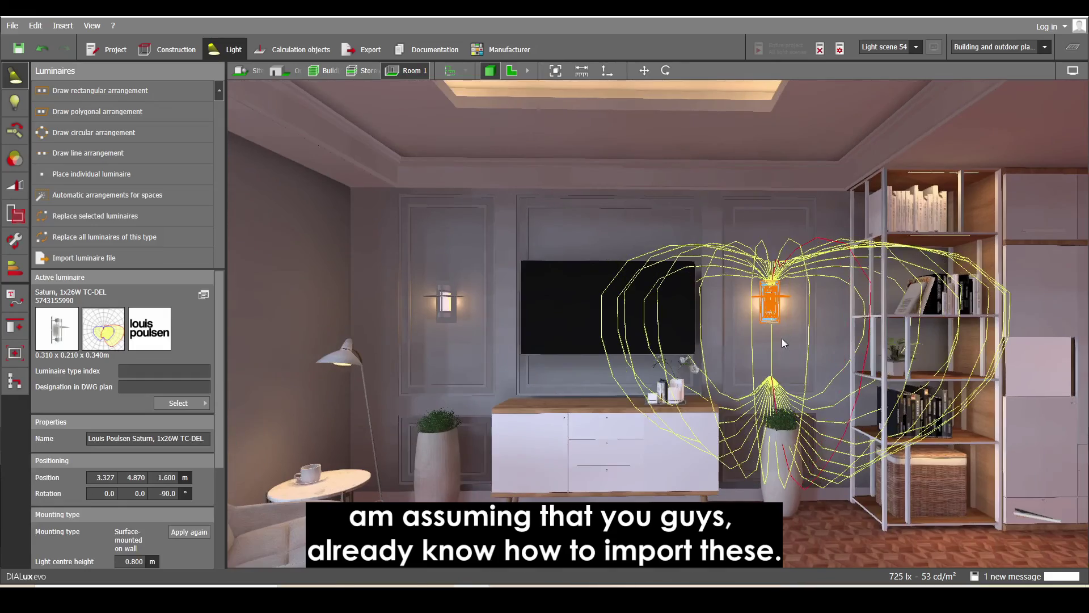
{"action": "mouse_move", "coordinate": [782, 338]}
{"action": "right_mouse_down"}
{"action": "mouse_move", "coordinate": [720, 342]}
{"action": "mouse_move", "coordinate": [754, 345]}
{"action": "mouse_move", "coordinate": [663, 379]}
{"action": "mouse_move", "coordinate": [711, 372]}
{"action": "mouse_move", "coordinate": [623, 378]}
{"action": "mouse_move", "coordinate": [784, 397]}
{"action": "right_mouse_up"}
{"action": "scroll", "coordinate": [784, 396], "scroll_direction": "up", "scroll_amount": 3}
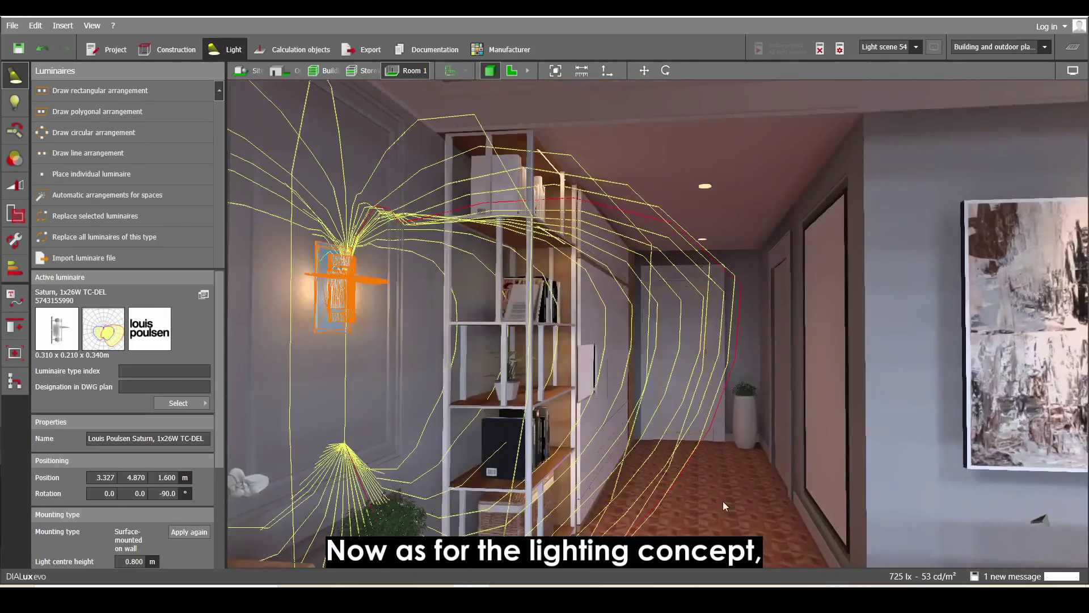
{"action": "left_click", "coordinate": [724, 501]}
{"action": "middle_click_drag", "start_coordinate": [737, 342], "coordinate": [703, 337]}
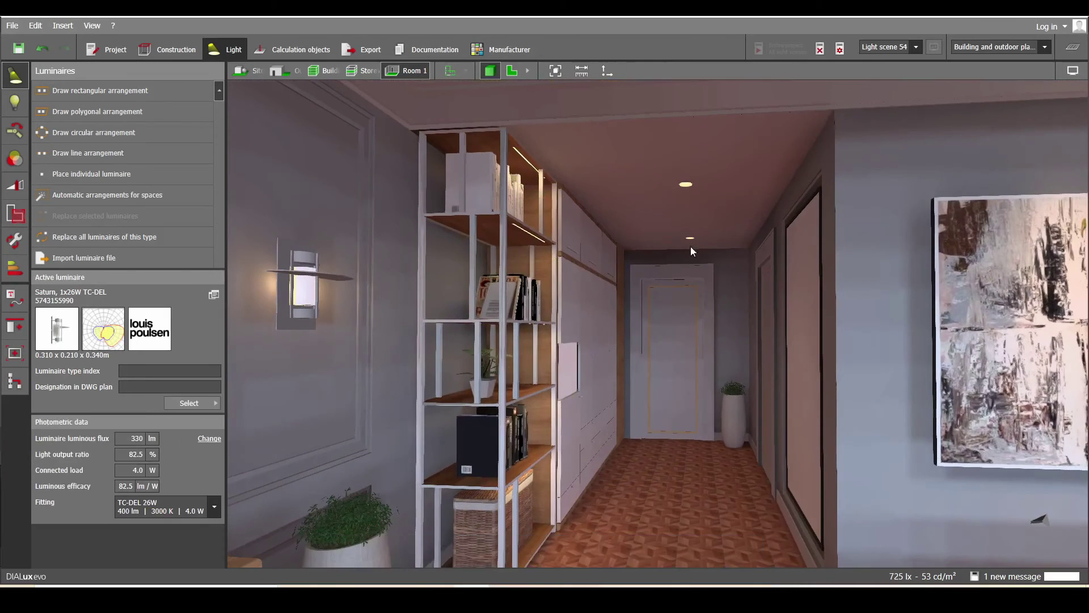
Step: Select the 60° entrance downlights and the three shelf LED strips in turn
{"action": "left_click", "coordinate": [693, 186]}
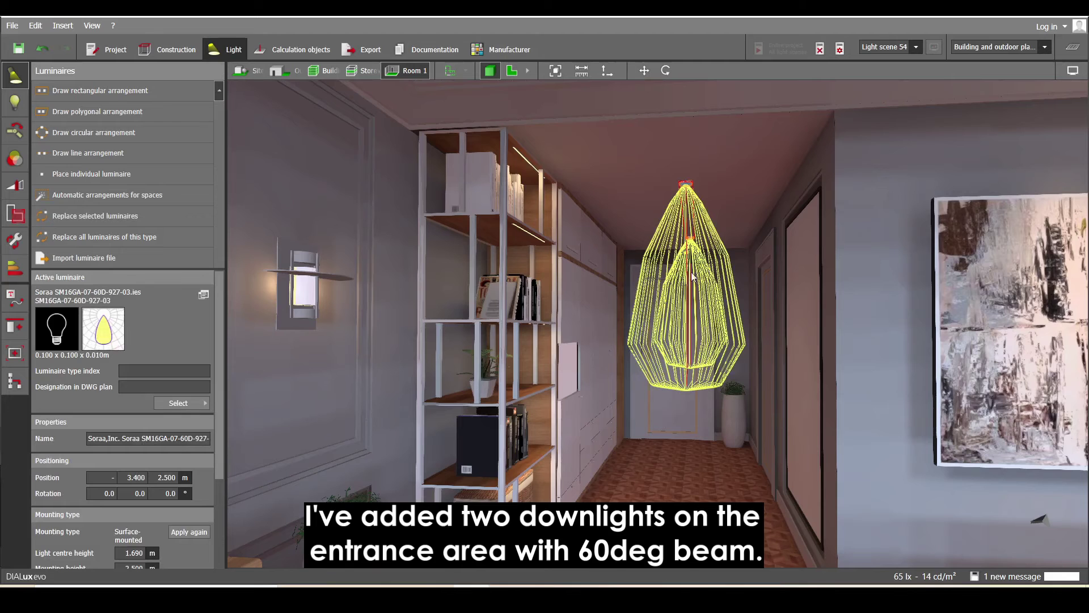
{"action": "left_click", "coordinate": [539, 195]}
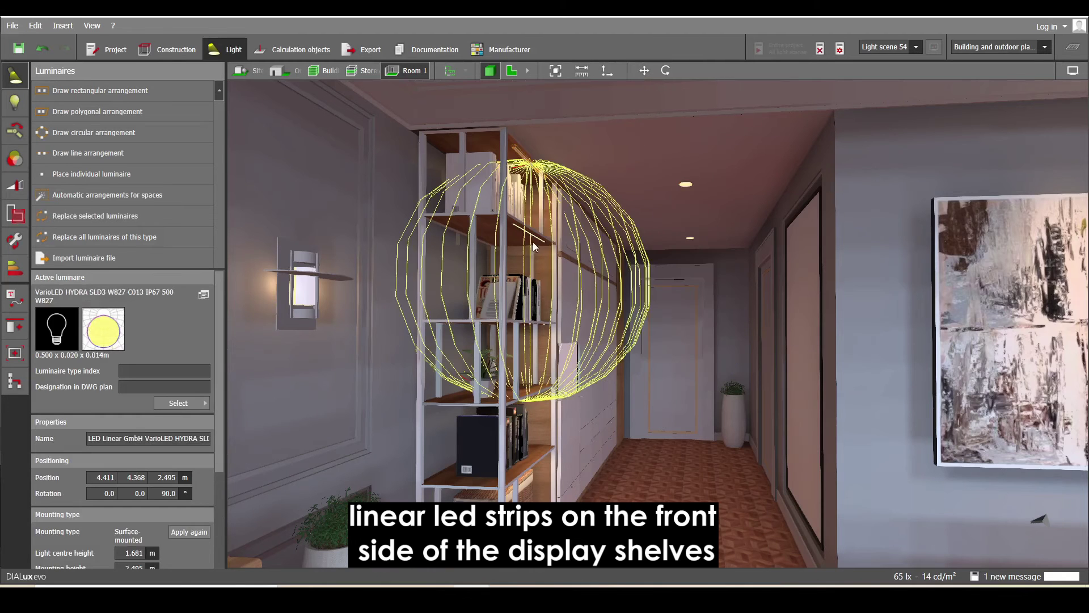
{"action": "left_click", "coordinate": [533, 241]}
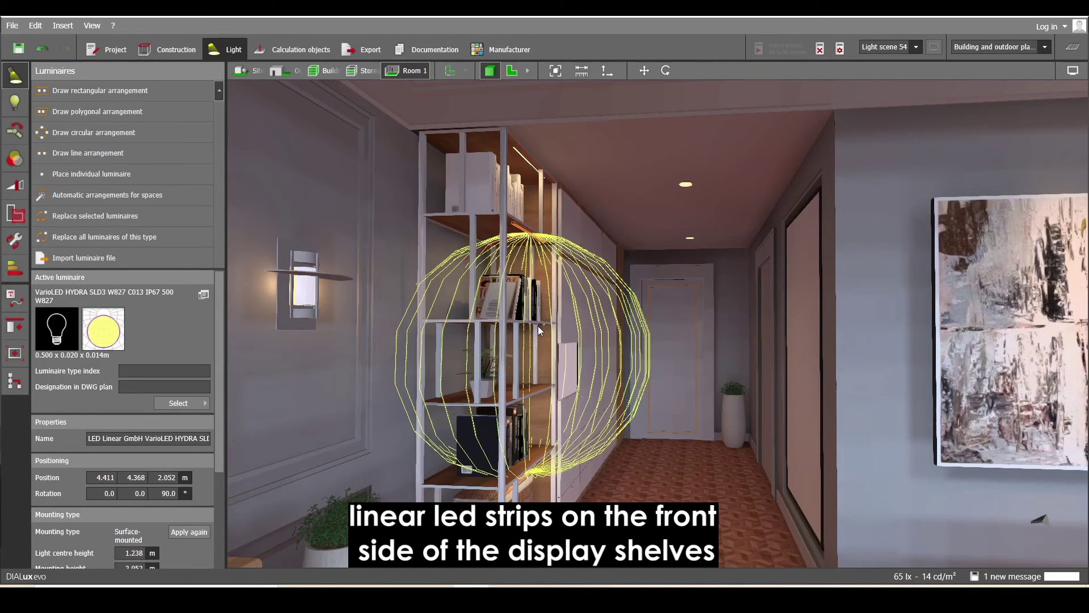
{"action": "left_click", "coordinate": [539, 325]}
Step: Turn toward the TV wall and select the wall lights on both sides of the TV
{"action": "right_click_drag", "start_coordinate": [557, 351], "coordinate": [447, 349]}
{"action": "middle_click_drag", "start_coordinate": [447, 349], "coordinate": [503, 338]}
{"action": "right_click_drag", "start_coordinate": [503, 338], "coordinate": [784, 327]}
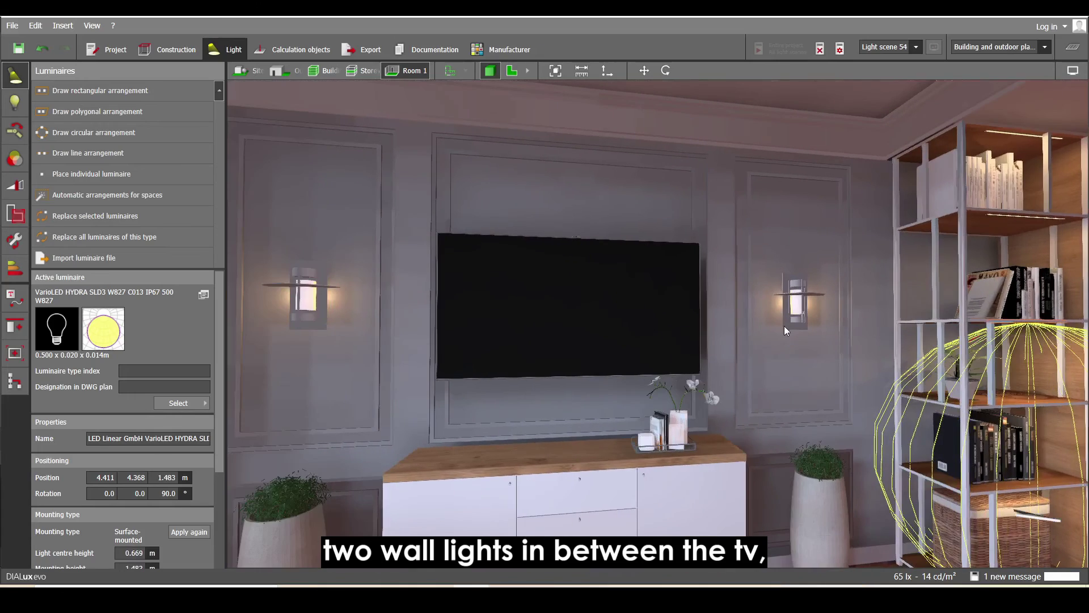
{"action": "left_click", "coordinate": [793, 303]}
{"action": "left_click", "coordinate": [317, 307]}
{"action": "right_click_drag", "start_coordinate": [317, 307], "coordinate": [516, 301]}
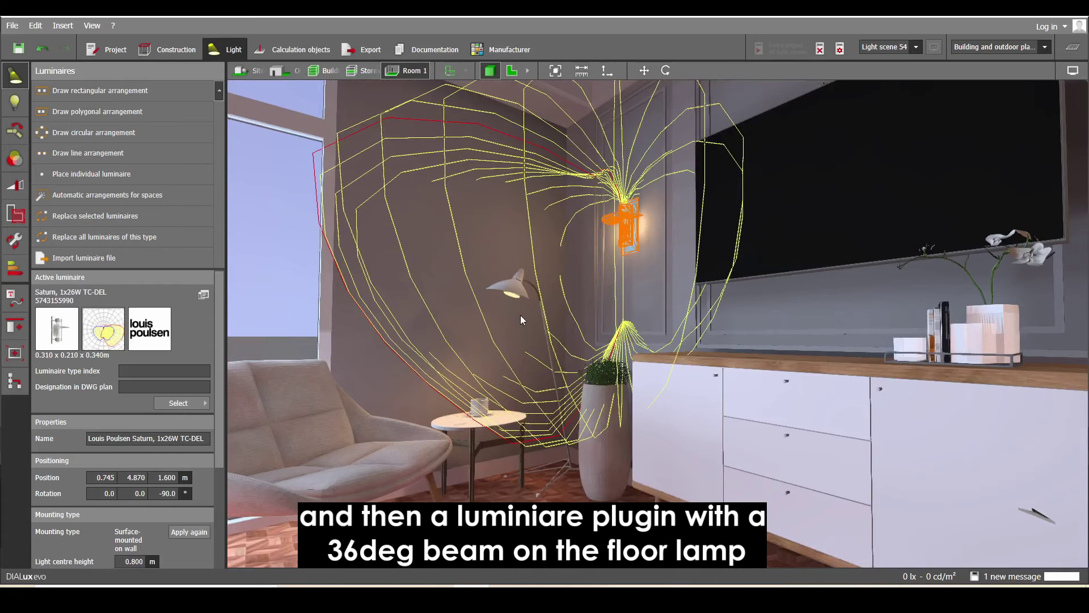
Step: Select the 36° floor-lamp spotlight, then the ceiling spotlights aimed at the painting and bench
{"action": "left_click", "coordinate": [514, 297]}
{"action": "mouse_move", "coordinate": [530, 312]}
{"action": "right_mouse_down"}
{"action": "mouse_move", "coordinate": [519, 337]}
{"action": "mouse_move", "coordinate": [710, 374]}
{"action": "mouse_move", "coordinate": [760, 352]}
{"action": "right_mouse_up"}
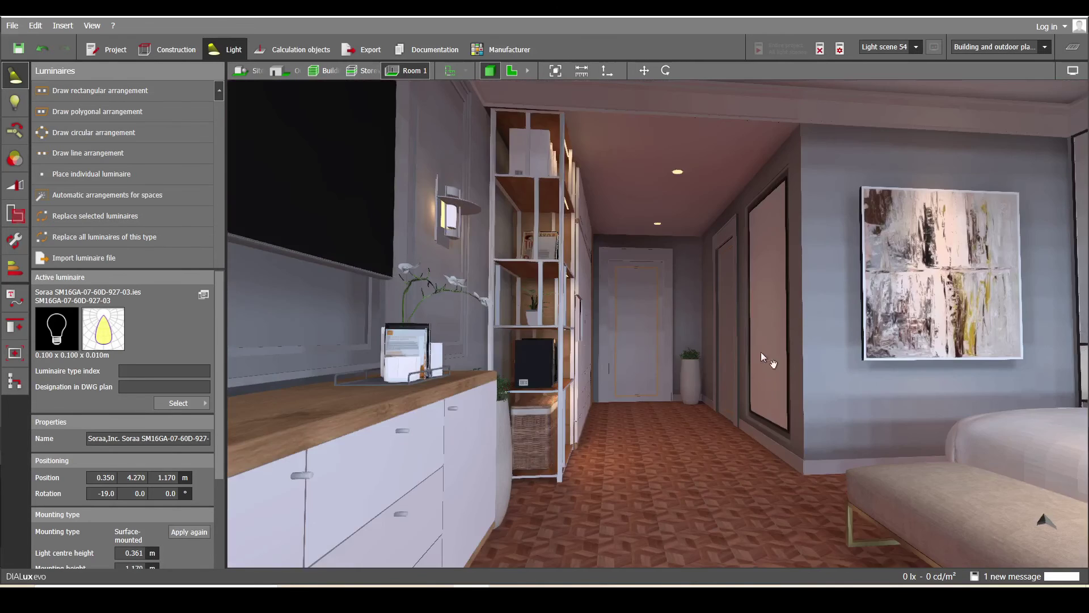
{"action": "middle_click_drag", "start_coordinate": [761, 351], "coordinate": [597, 397]}
{"action": "right_click_drag", "start_coordinate": [597, 397], "coordinate": [652, 390]}
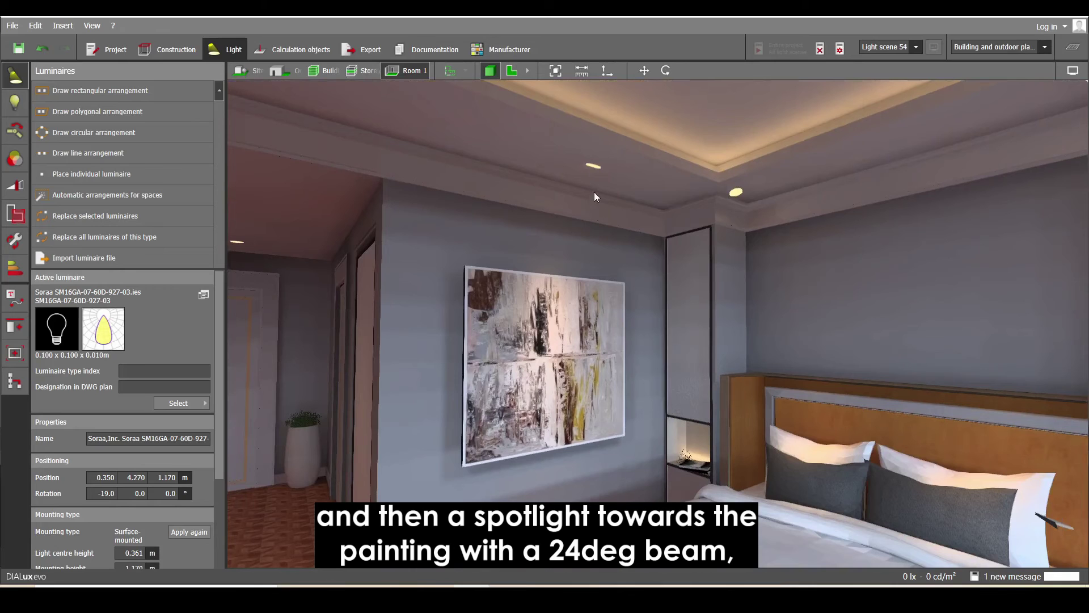
{"action": "left_click", "coordinate": [601, 169]}
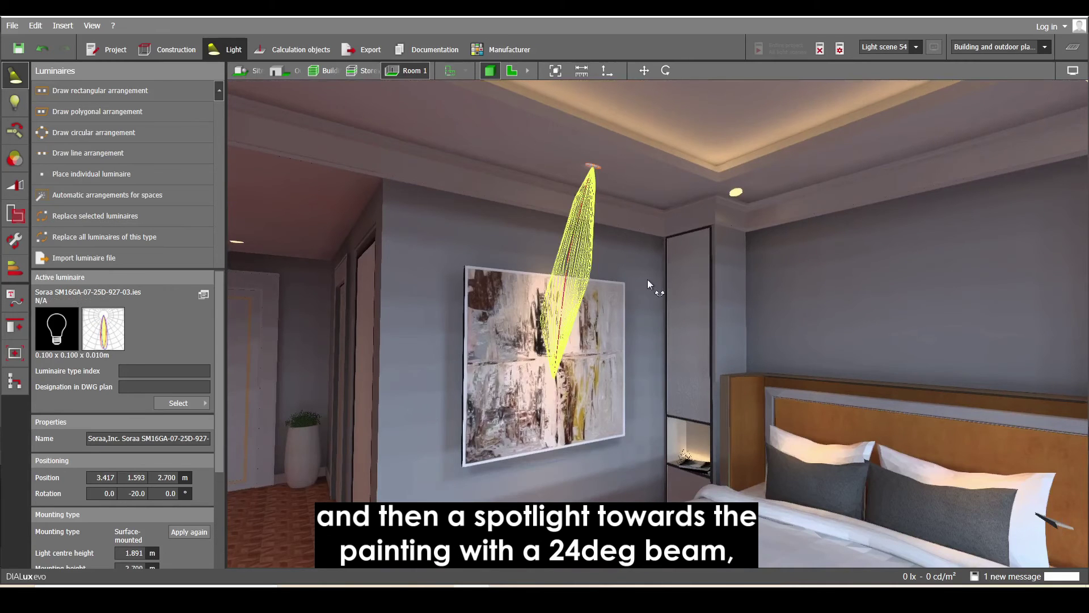
{"action": "right_click_drag", "start_coordinate": [648, 279], "coordinate": [619, 282]}
{"action": "scroll", "coordinate": [617, 283], "scroll_direction": "down", "scroll_amount": 6}
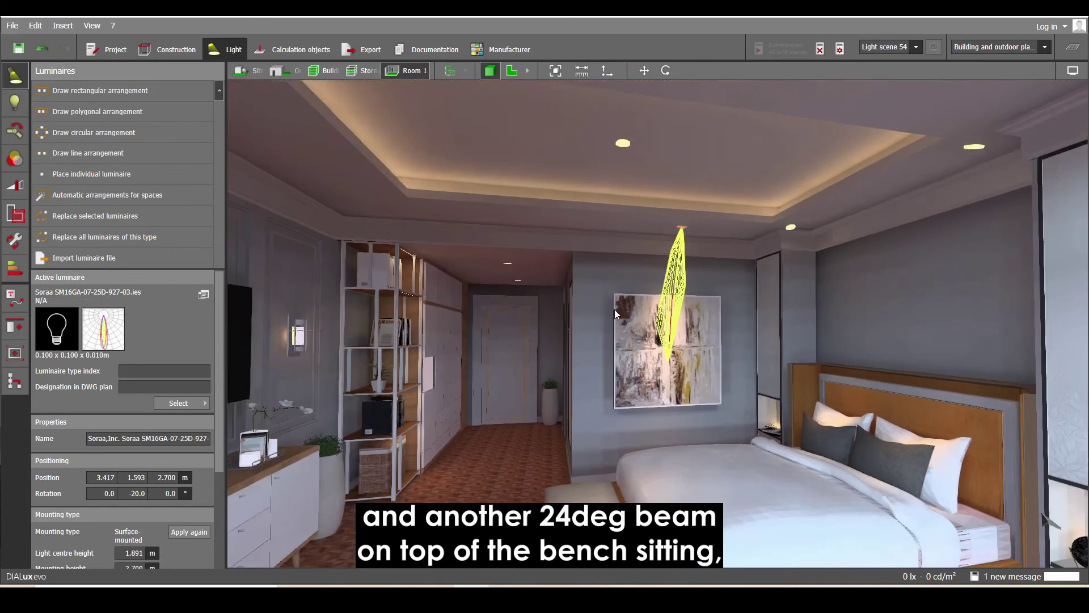
{"action": "middle_click_drag", "start_coordinate": [615, 309], "coordinate": [618, 235]}
{"action": "left_click", "coordinate": [627, 140]}
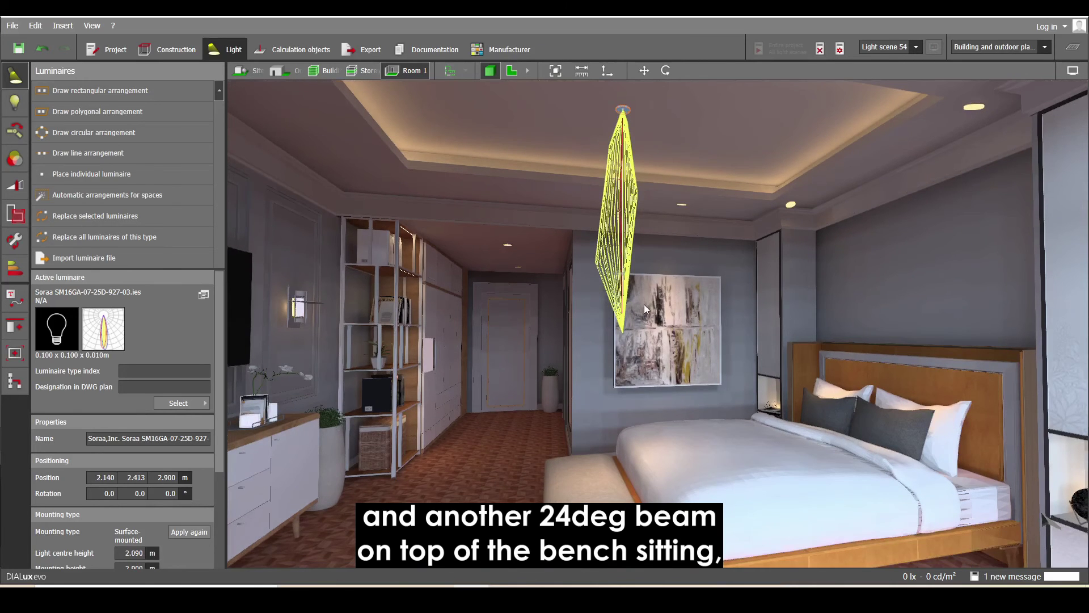
Step: Orbit and zoom around the bed to review the headboard niche and ceiling cove LED strips
{"action": "right_click_drag", "start_coordinate": [645, 304], "coordinate": [786, 339]}
{"action": "middle_click_drag", "start_coordinate": [787, 339], "coordinate": [484, 290]}
{"action": "right_click_drag", "start_coordinate": [484, 290], "coordinate": [637, 330]}
{"action": "scroll", "coordinate": [628, 375], "scroll_direction": "up", "scroll_amount": 3}
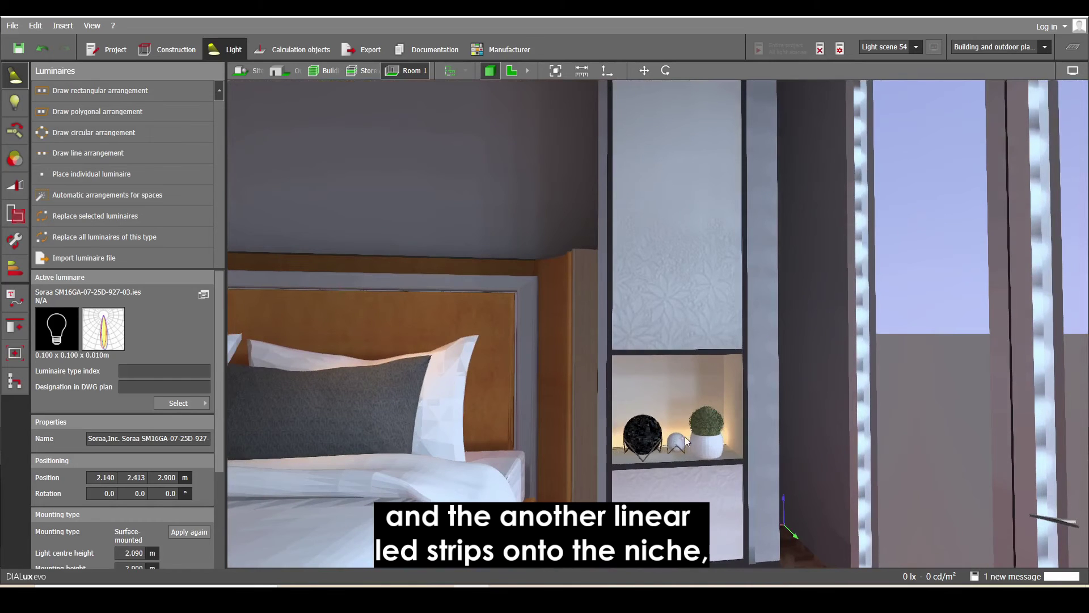
{"action": "scroll", "coordinate": [675, 431], "scroll_direction": "down", "scroll_amount": 3}
{"action": "scroll", "coordinate": [500, 270], "scroll_direction": "down", "scroll_amount": 3}
{"action": "right_click_drag", "start_coordinate": [490, 273], "coordinate": [713, 331]}
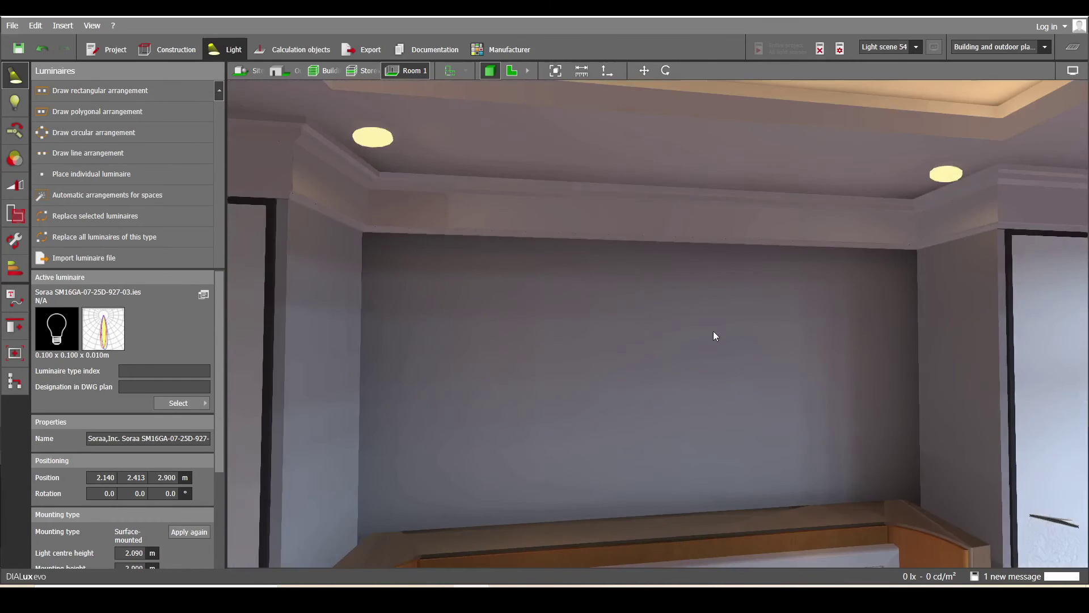
{"action": "middle_click_drag", "start_coordinate": [713, 332], "coordinate": [550, 410]}
{"action": "right_click_drag", "start_coordinate": [551, 409], "coordinate": [763, 338]}
{"action": "middle_click_drag", "start_coordinate": [763, 338], "coordinate": [563, 362]}
{"action": "scroll", "coordinate": [628, 321], "scroll_direction": "up", "scroll_amount": 3}
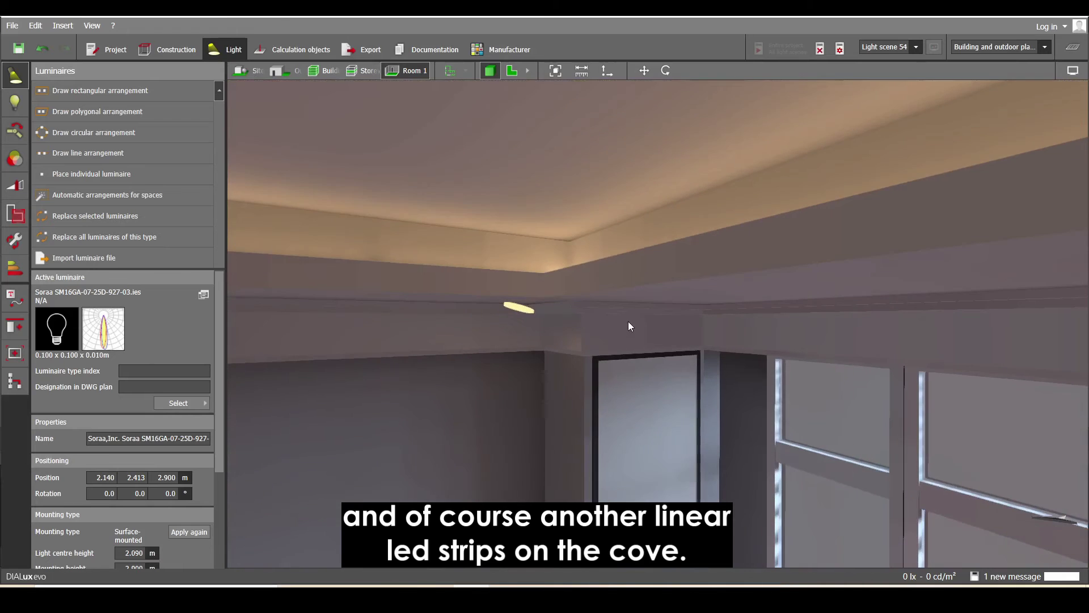
{"action": "middle_click_drag", "start_coordinate": [628, 321], "coordinate": [481, 397]}
{"action": "scroll", "coordinate": [484, 394], "scroll_direction": "down", "scroll_amount": 3}
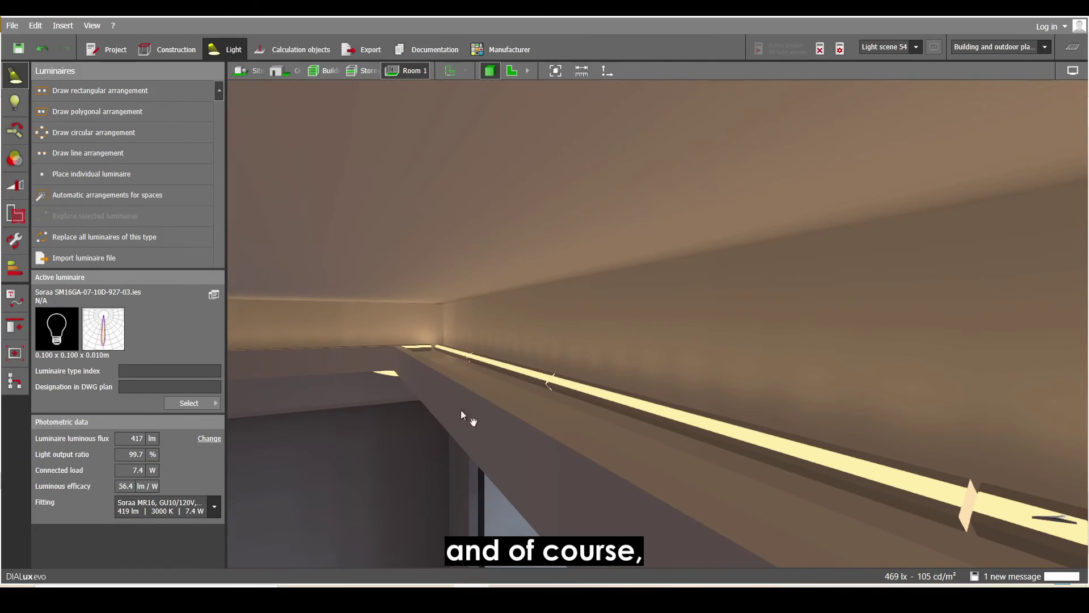
{"action": "left_click_drag", "start_coordinate": [461, 409], "coordinate": [614, 260]}
Step: Select the narrow-beam Soraa bedside reading downlights, then select the bed to enter furniture mode
{"action": "left_click", "coordinate": [556, 229]}
{"action": "right_click_drag", "start_coordinate": [628, 332], "coordinate": [537, 421]}
{"action": "scroll", "coordinate": [537, 421], "scroll_direction": "down", "scroll_amount": 3}
{"action": "middle_click_drag", "start_coordinate": [537, 421], "coordinate": [739, 272]}
{"action": "scroll", "coordinate": [739, 272], "scroll_direction": "up", "scroll_amount": 1}
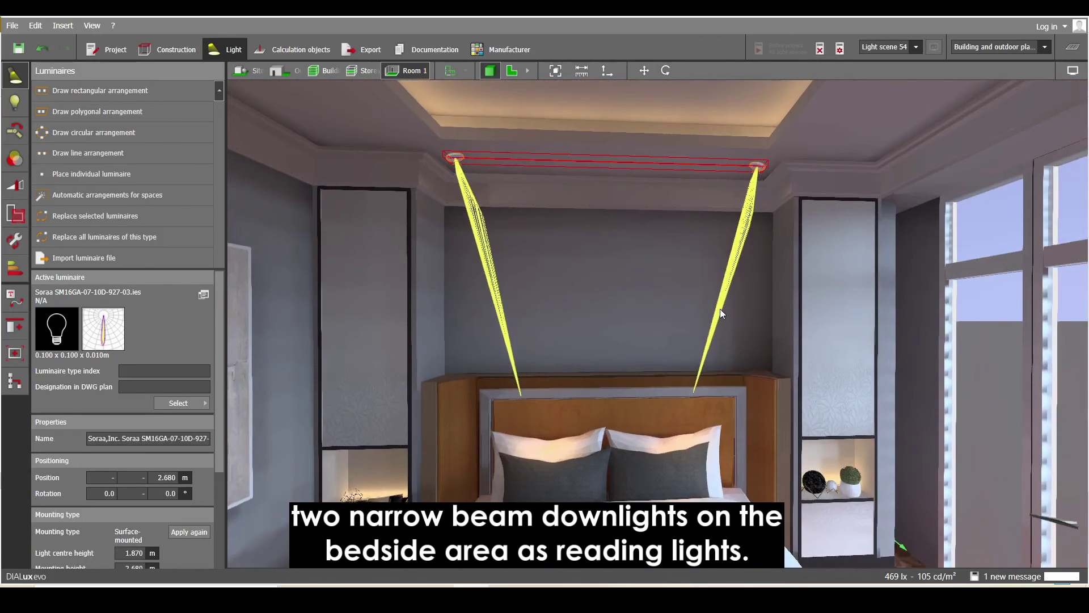
{"action": "mouse_move", "coordinate": [673, 340]}
{"action": "left_mouse_down"}
{"action": "mouse_move", "coordinate": [652, 369]}
{"action": "mouse_move", "coordinate": [626, 370]}
{"action": "mouse_move", "coordinate": [645, 336]}
{"action": "mouse_move", "coordinate": [728, 301]}
{"action": "mouse_move", "coordinate": [684, 307]}
{"action": "left_mouse_up"}
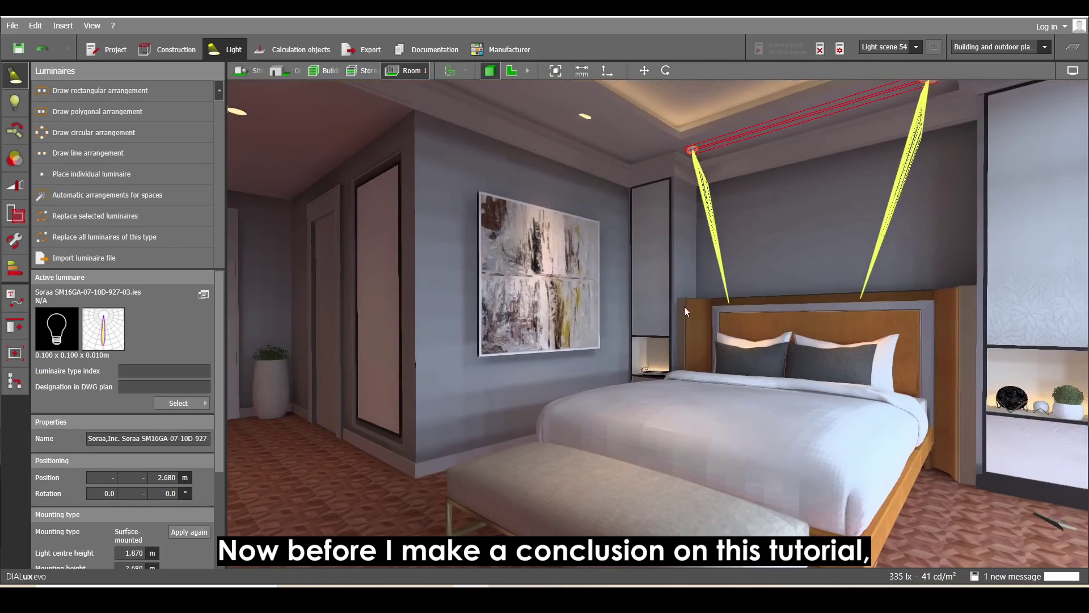
{"action": "mouse_move", "coordinate": [651, 270]}
{"action": "left_mouse_down"}
{"action": "mouse_move", "coordinate": [675, 281]}
{"action": "mouse_move", "coordinate": [638, 305]}
{"action": "mouse_move", "coordinate": [642, 321]}
{"action": "left_mouse_up"}
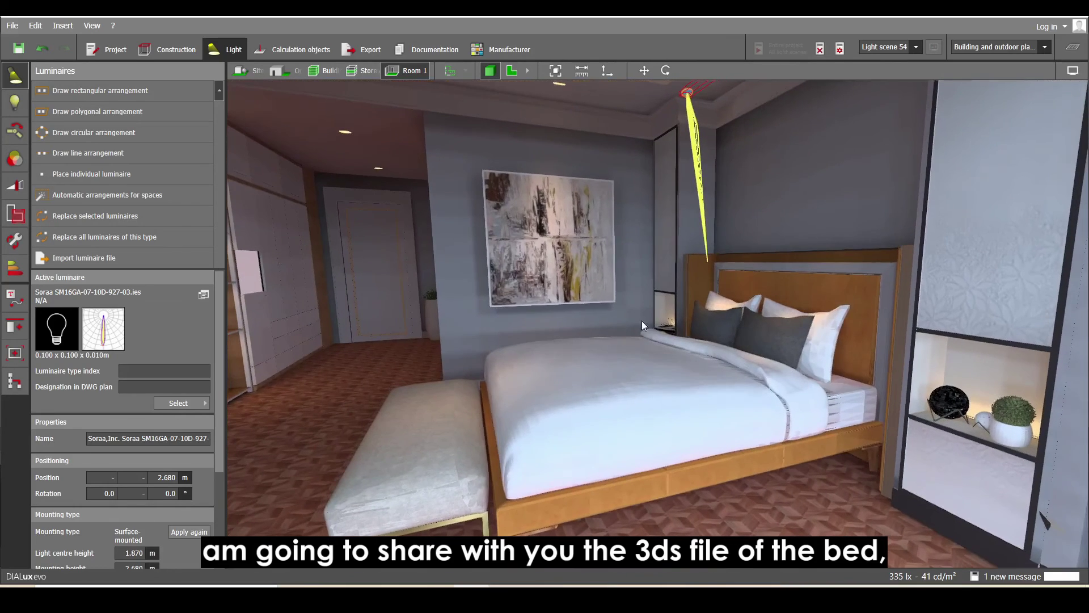
{"action": "left_click", "coordinate": [621, 418]}
{"action": "right_click_drag", "start_coordinate": [621, 418], "coordinate": [666, 376]}
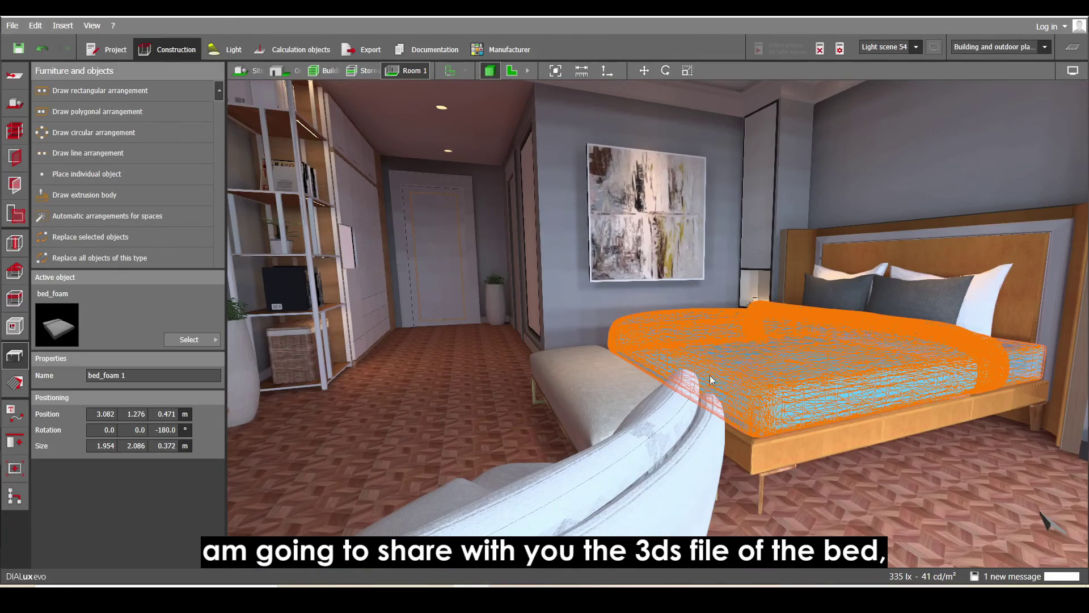
{"action": "left_click", "coordinate": [602, 388]}
{"action": "middle_click_drag", "start_coordinate": [602, 389], "coordinate": [668, 380]}
{"action": "scroll", "coordinate": [668, 380], "scroll_direction": "down", "scroll_amount": 3}
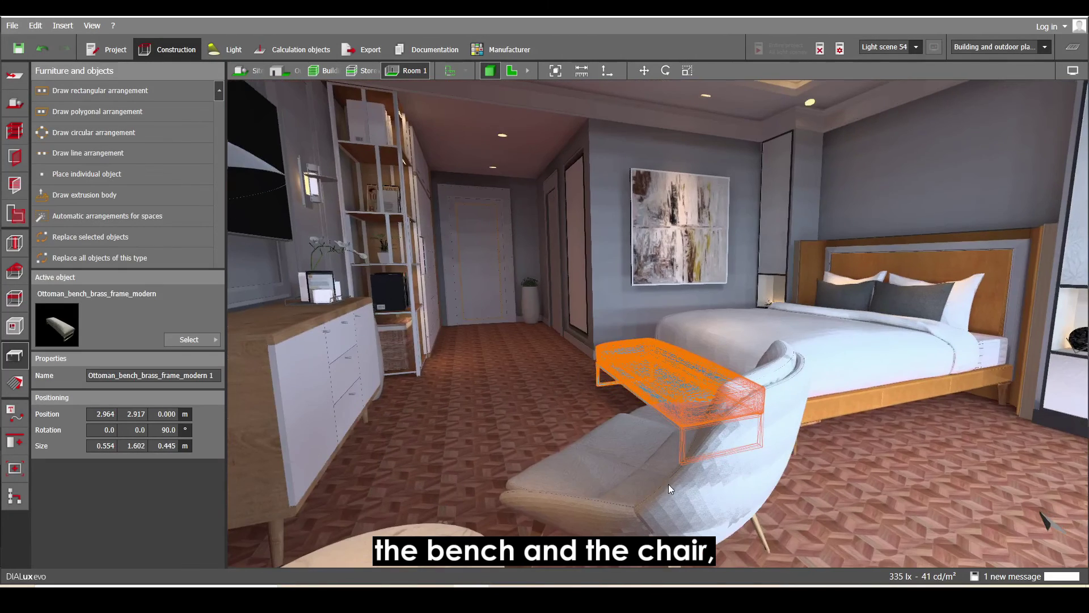
{"action": "left_click", "coordinate": [643, 424]}
{"action": "mouse_move", "coordinate": [643, 425]}
{"action": "left_mouse_down"}
{"action": "mouse_move", "coordinate": [645, 353]}
{"action": "mouse_move", "coordinate": [668, 349]}
{"action": "mouse_move", "coordinate": [606, 365]}
{"action": "mouse_move", "coordinate": [710, 351]}
{"action": "mouse_move", "coordinate": [671, 367]}
{"action": "left_mouse_up"}
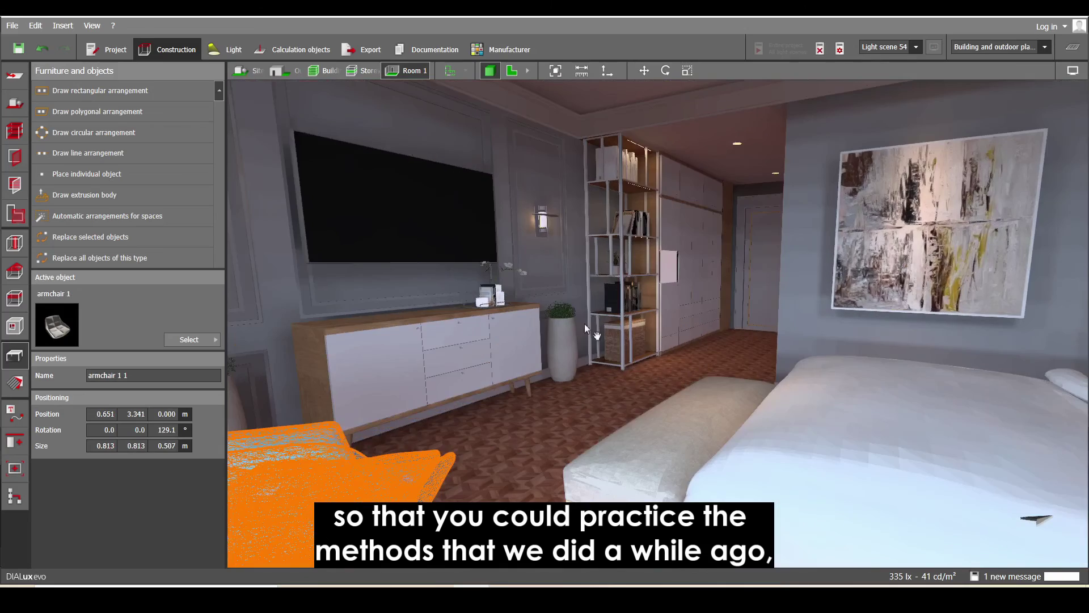
{"action": "left_click_drag", "start_coordinate": [584, 324], "coordinate": [708, 363]}
{"action": "right_click_drag", "start_coordinate": [708, 363], "coordinate": [645, 373]}
{"action": "scroll", "coordinate": [618, 354], "scroll_direction": "up", "scroll_amount": 3}
{"action": "middle_click_drag", "start_coordinate": [652, 339], "coordinate": [658, 363]}
{"action": "left_click_drag", "start_coordinate": [658, 364], "coordinate": [641, 383]}
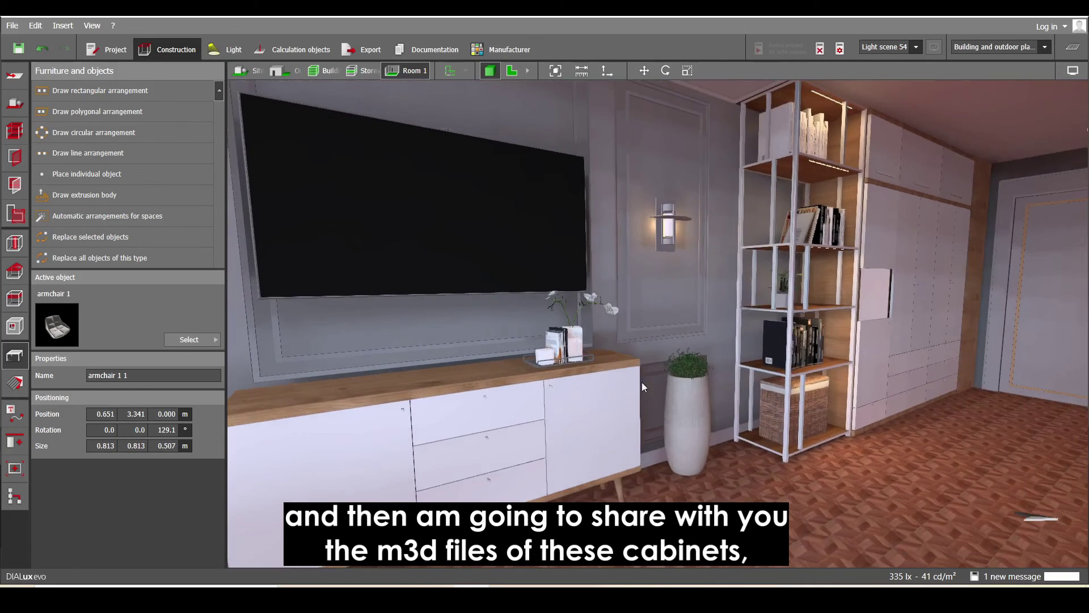
{"action": "left_click", "coordinate": [572, 415]}
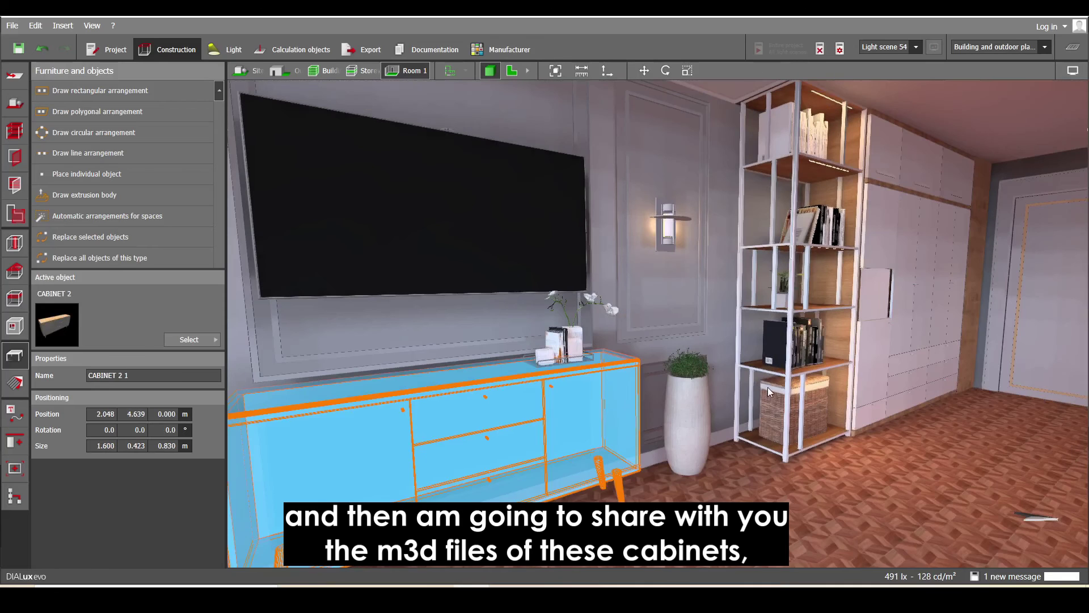
{"action": "left_click", "coordinate": [836, 353]}
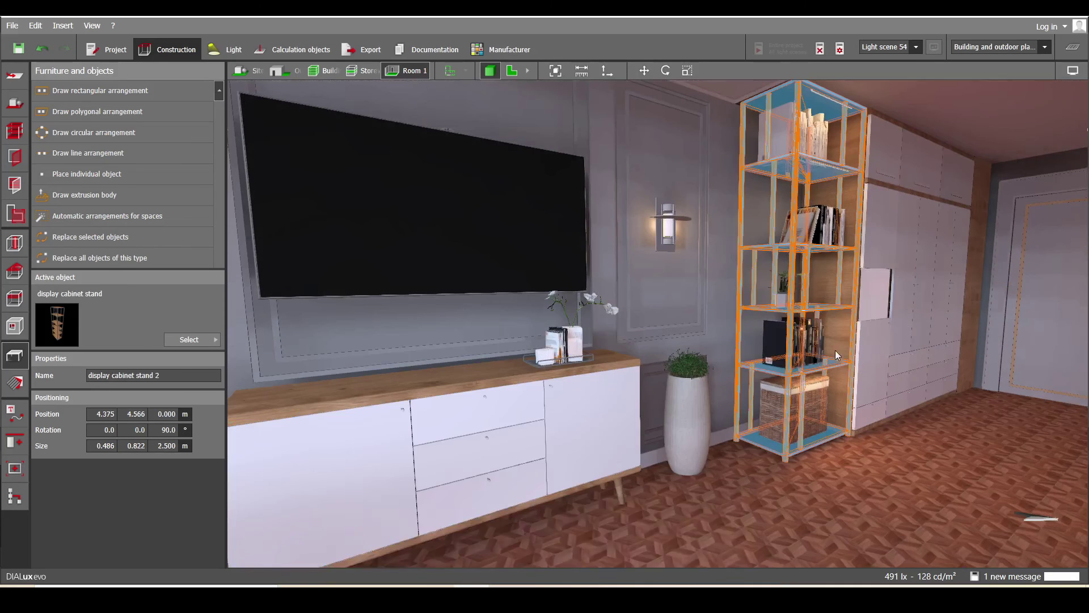
{"action": "left_click", "coordinate": [906, 329]}
{"action": "left_click", "coordinate": [941, 321]}
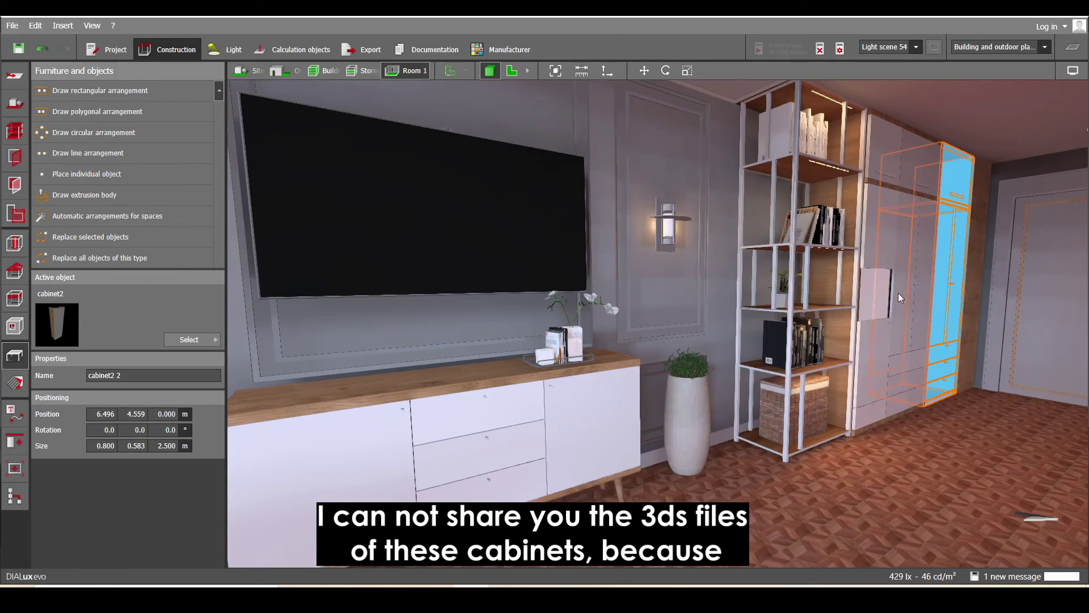
{"action": "middle_click_drag", "start_coordinate": [896, 301], "coordinate": [888, 324]}
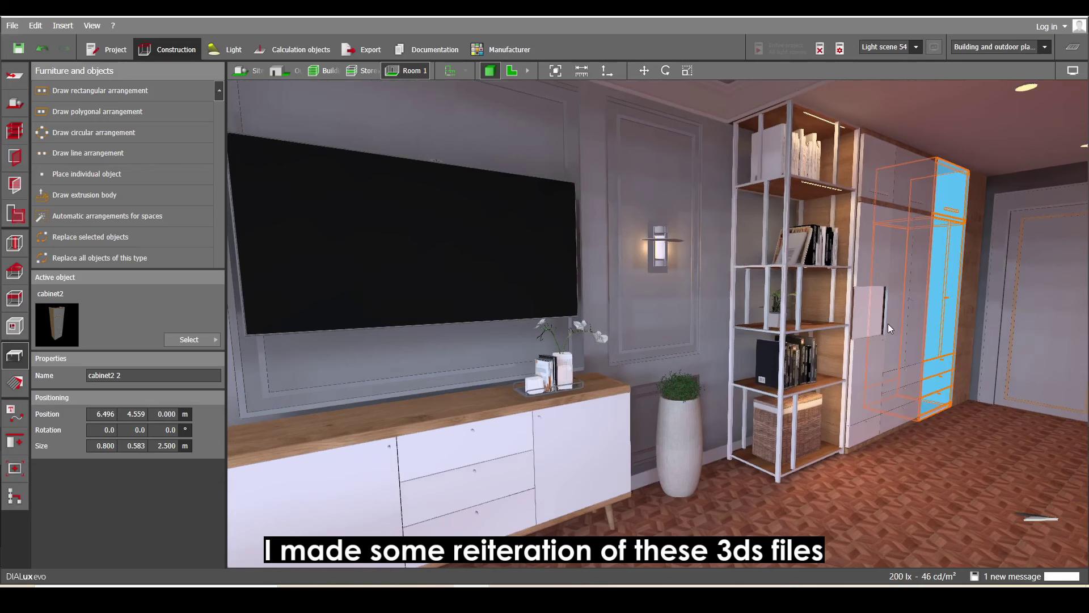
{"action": "left_click_drag", "start_coordinate": [887, 324], "coordinate": [713, 390]}
{"action": "left_click_drag", "start_coordinate": [521, 401], "coordinate": [693, 393]}
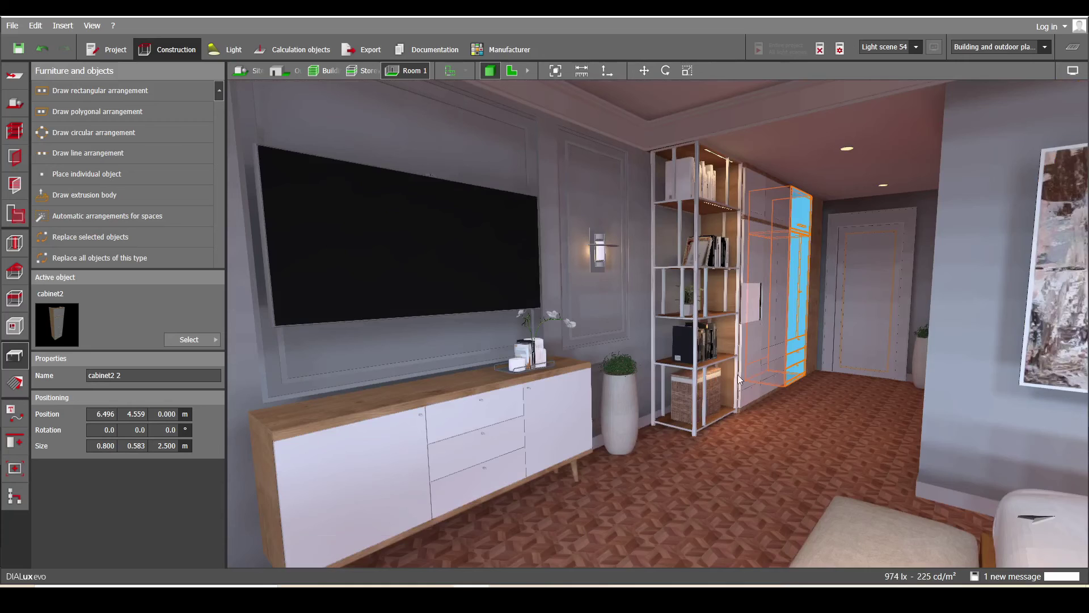
{"action": "middle_click_drag", "start_coordinate": [831, 356], "coordinate": [747, 357]}
{"action": "mouse_move", "coordinate": [747, 355]}
{"action": "left_mouse_down"}
{"action": "mouse_move", "coordinate": [780, 355]}
{"action": "mouse_move", "coordinate": [759, 323]}
{"action": "mouse_move", "coordinate": [683, 325]}
{"action": "mouse_move", "coordinate": [750, 329]}
{"action": "left_mouse_up"}
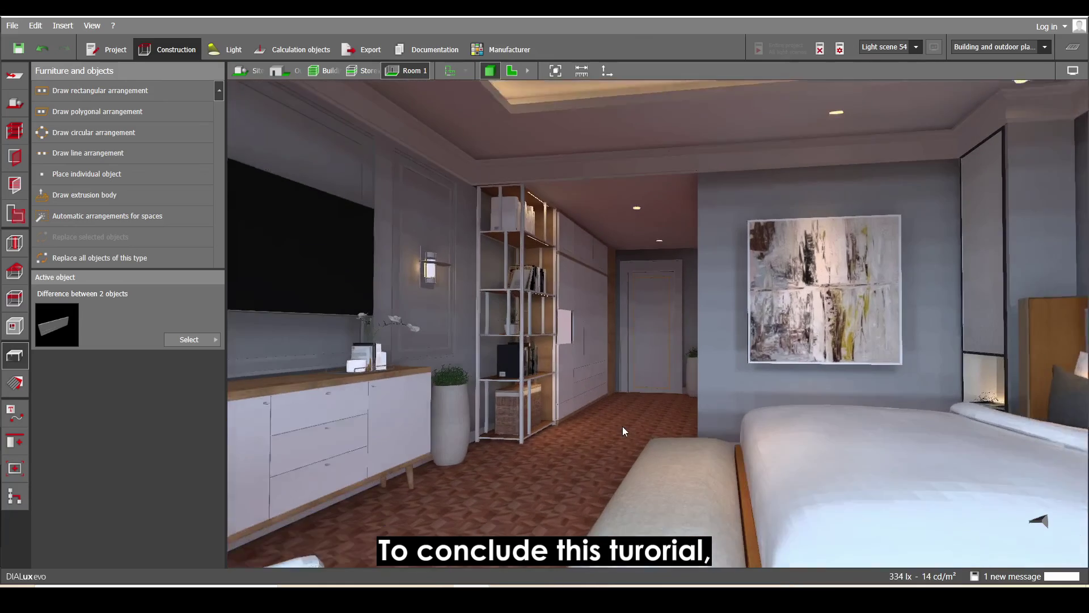
{"action": "left_click_drag", "start_coordinate": [622, 427], "coordinate": [711, 362]}
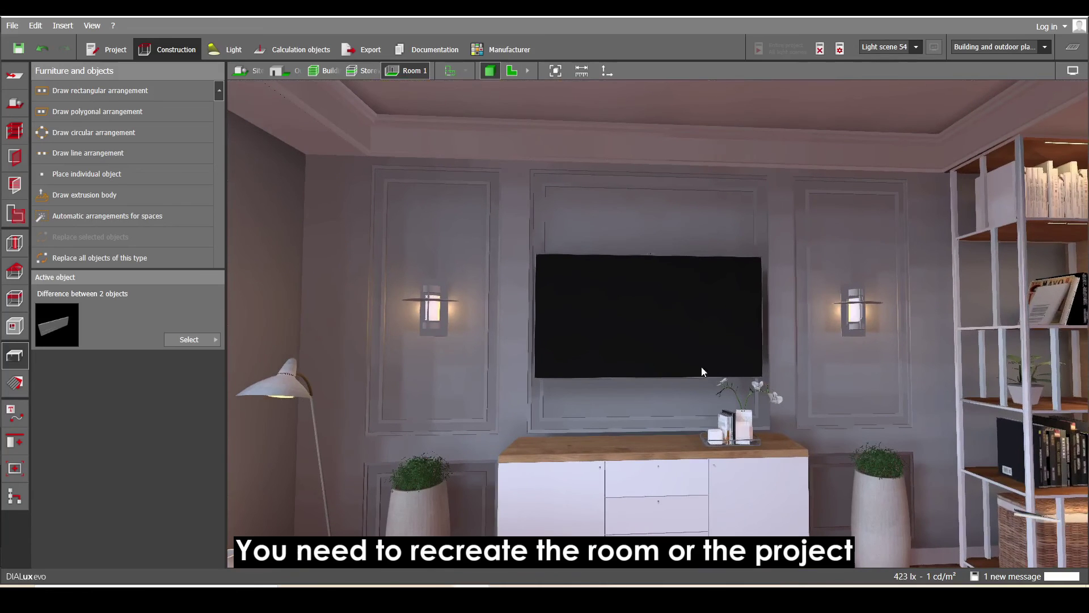
{"action": "left_click", "coordinate": [665, 218]}
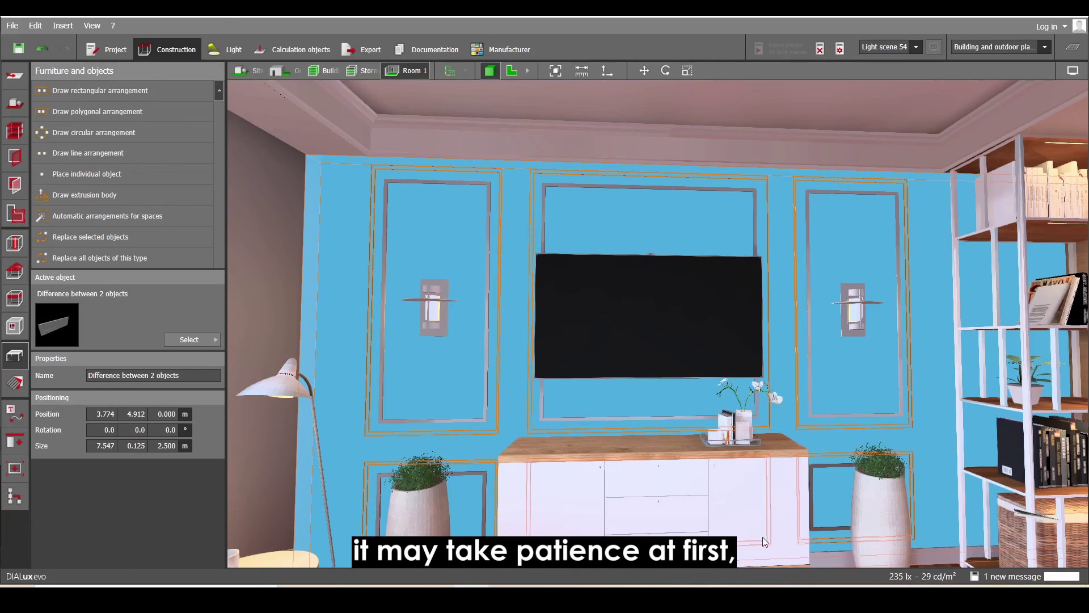
{"action": "scroll", "coordinate": [772, 535], "scroll_direction": "down", "scroll_amount": 2}
{"action": "scroll", "coordinate": [770, 531], "scroll_direction": "down", "scroll_amount": 1}
{"action": "middle_click_drag", "start_coordinate": [750, 485], "coordinate": [740, 444]}
{"action": "key", "text": "Escape"}
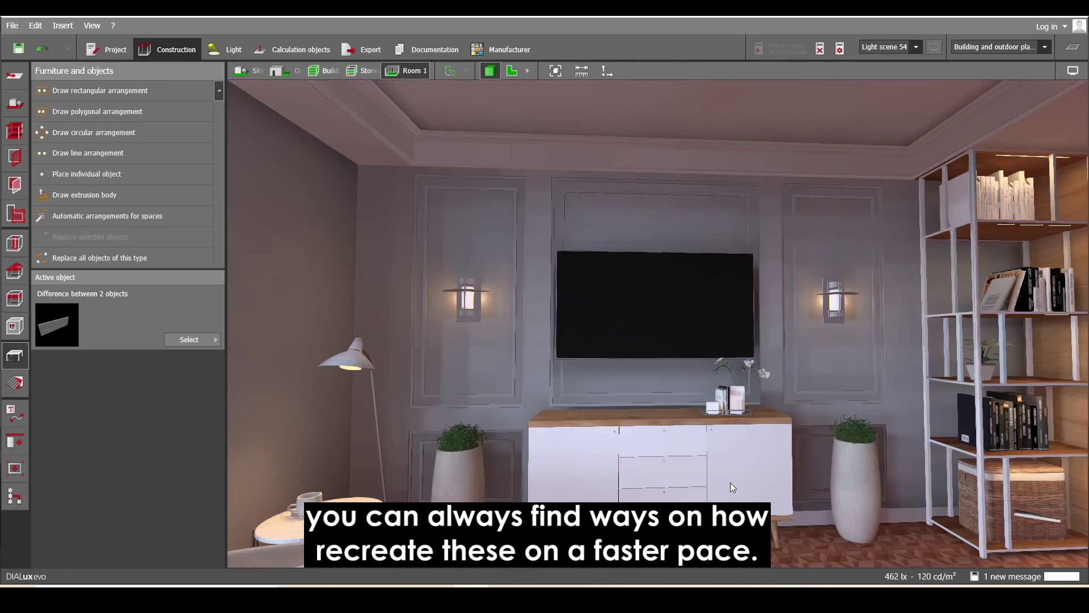
{"action": "left_click_drag", "start_coordinate": [750, 492], "coordinate": [689, 369]}
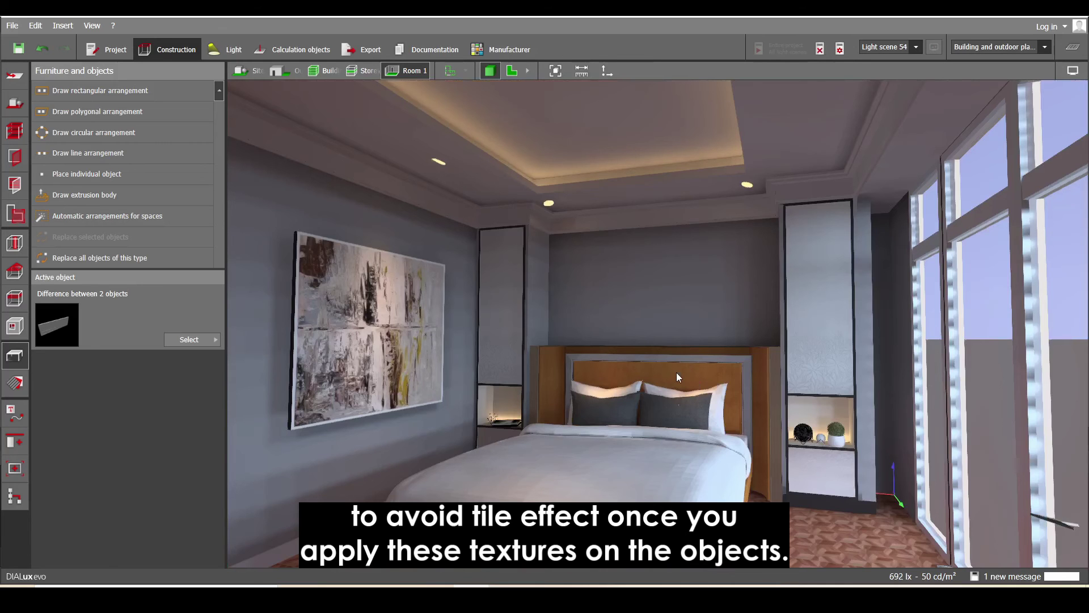
{"action": "left_click_drag", "start_coordinate": [651, 385], "coordinate": [524, 394]}
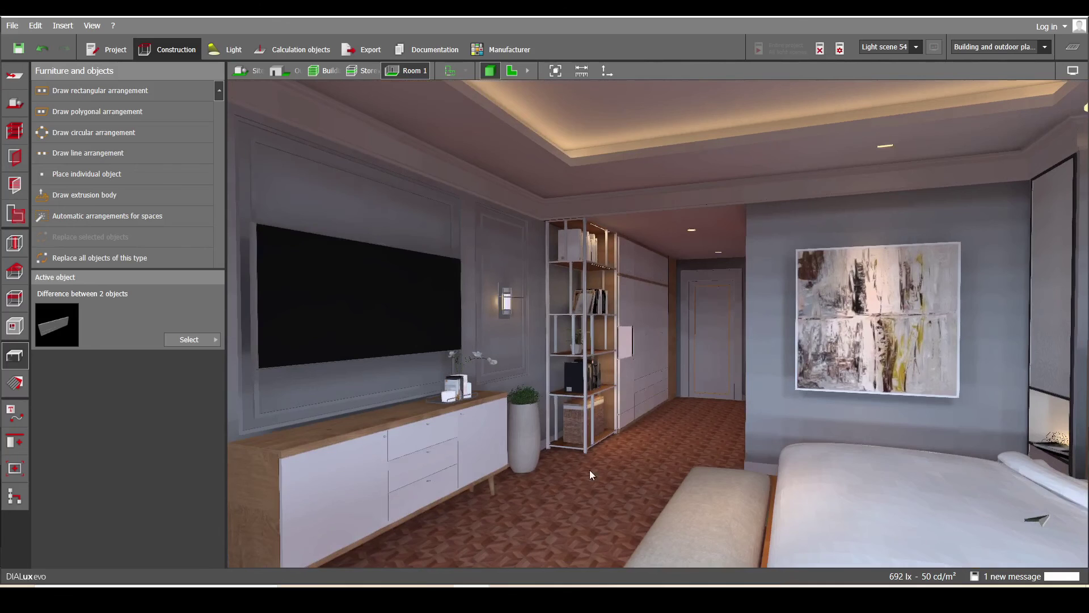
{"action": "left_click_drag", "start_coordinate": [590, 470], "coordinate": [505, 492]}
{"action": "right_click_drag", "start_coordinate": [505, 493], "coordinate": [460, 492]}
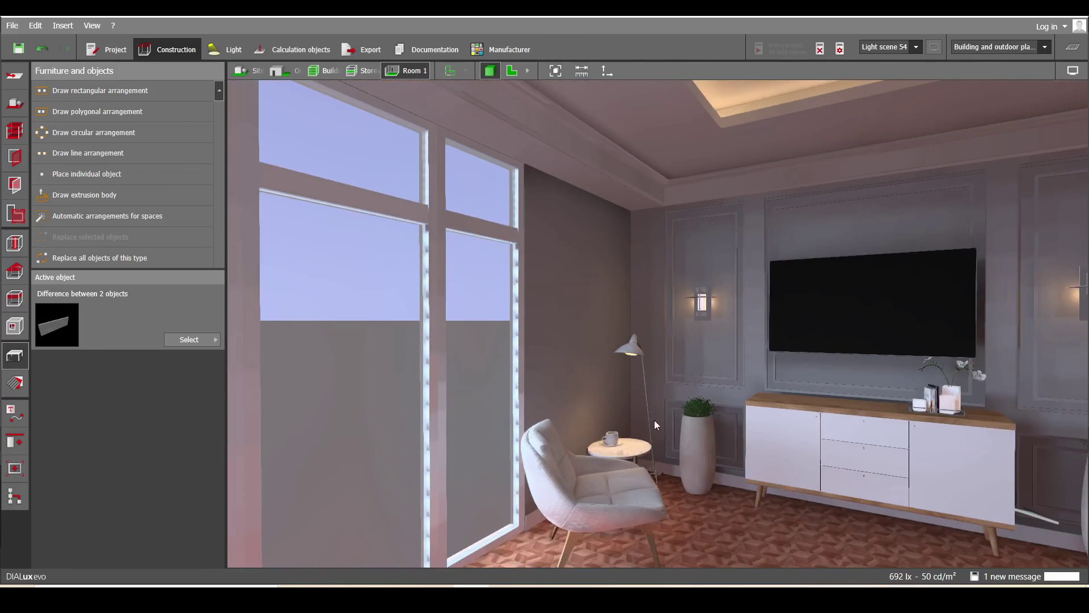
{"action": "right_click_drag", "start_coordinate": [655, 420], "coordinate": [414, 396]}
{"action": "left_click_drag", "start_coordinate": [414, 396], "coordinate": [412, 438]}
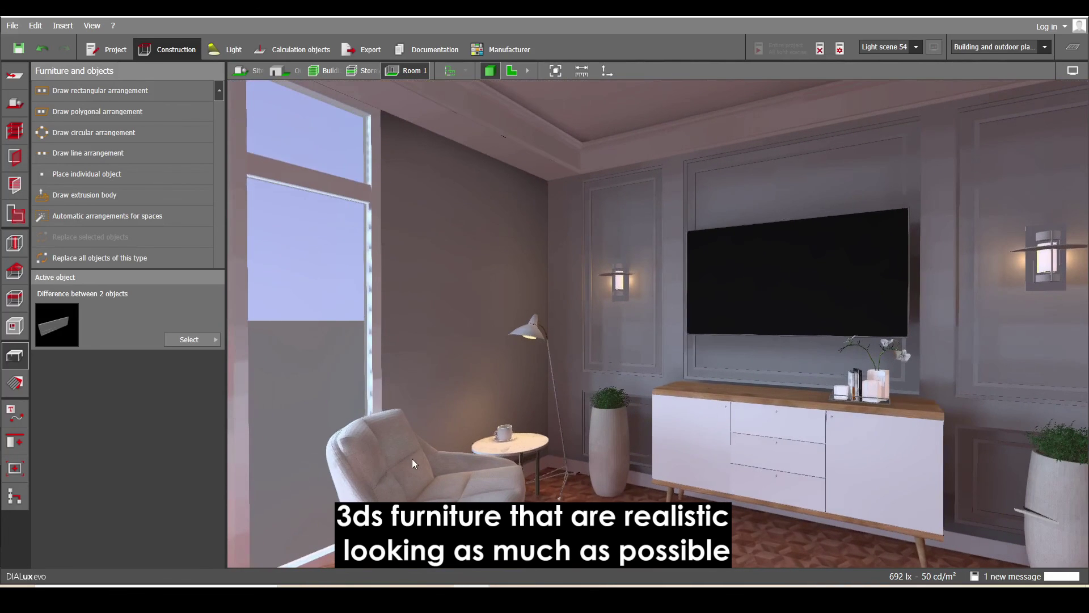
{"action": "left_click", "coordinate": [412, 462]}
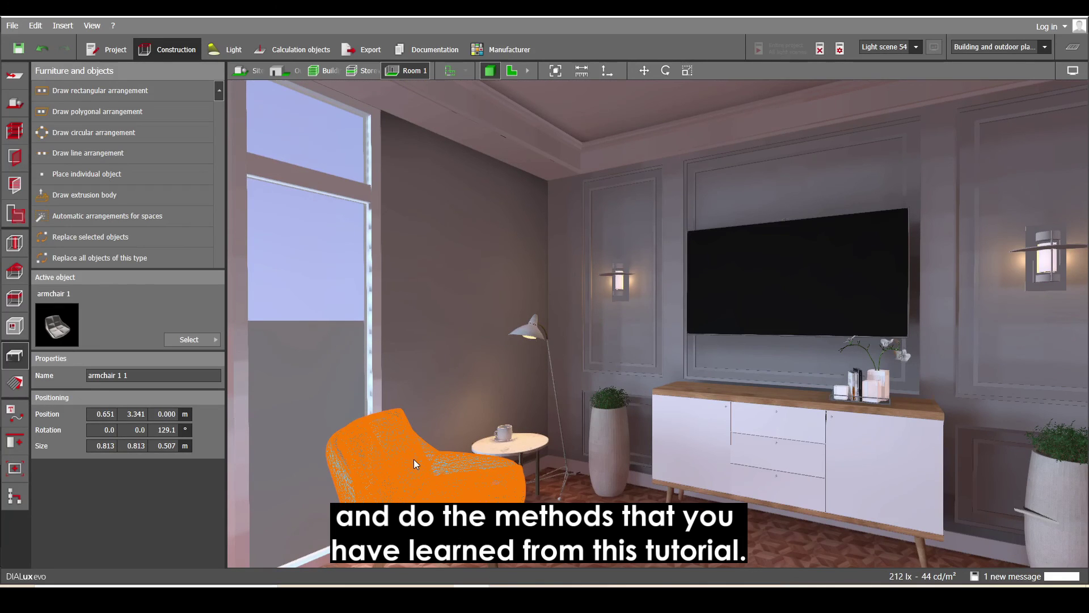
{"action": "mouse_move", "coordinate": [413, 459]}
{"action": "right_mouse_down"}
{"action": "mouse_move", "coordinate": [590, 491]}
{"action": "mouse_move", "coordinate": [567, 490]}
{"action": "mouse_move", "coordinate": [569, 482]}
{"action": "right_mouse_up"}
{"action": "left_click", "coordinate": [553, 487]}
{"action": "scroll", "coordinate": [570, 482], "scroll_direction": "down", "scroll_amount": 3}
{"action": "scroll", "coordinate": [537, 442], "scroll_direction": "down", "scroll_amount": 2}
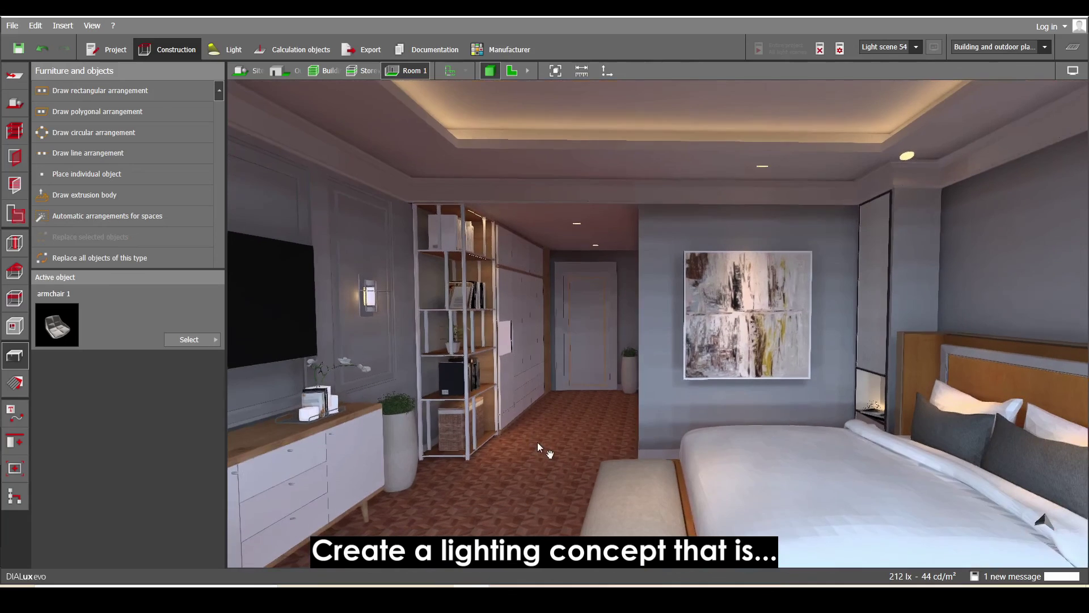